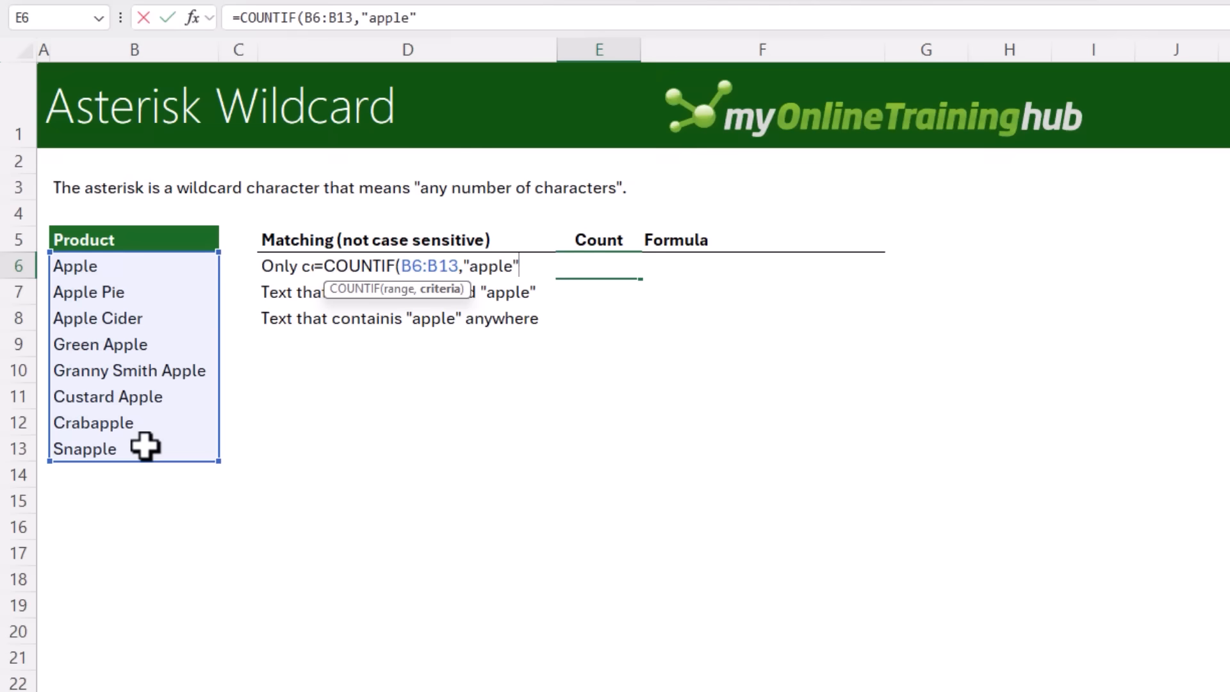
Confirm the exact-match count in E6, then count products ending in apple in E7 with =COUNTIF(B6:B13,"*apple")
{"action": "key", "text": "Return"}
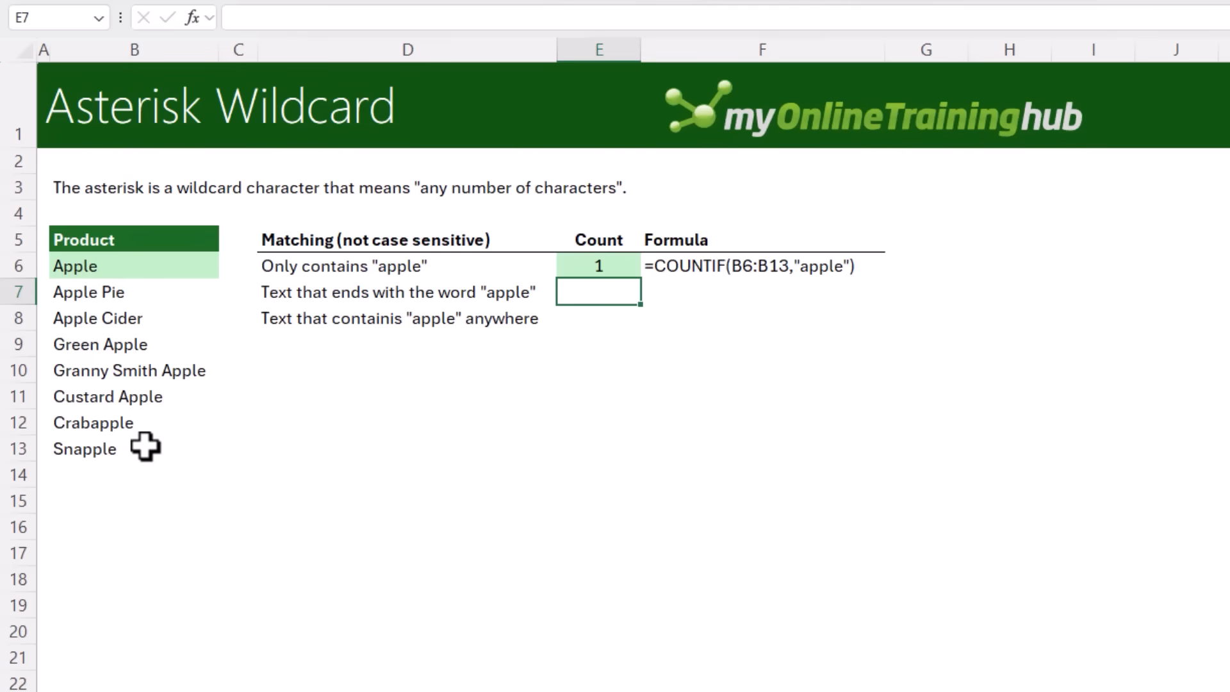
{"action": "type", "text": "=counti"}
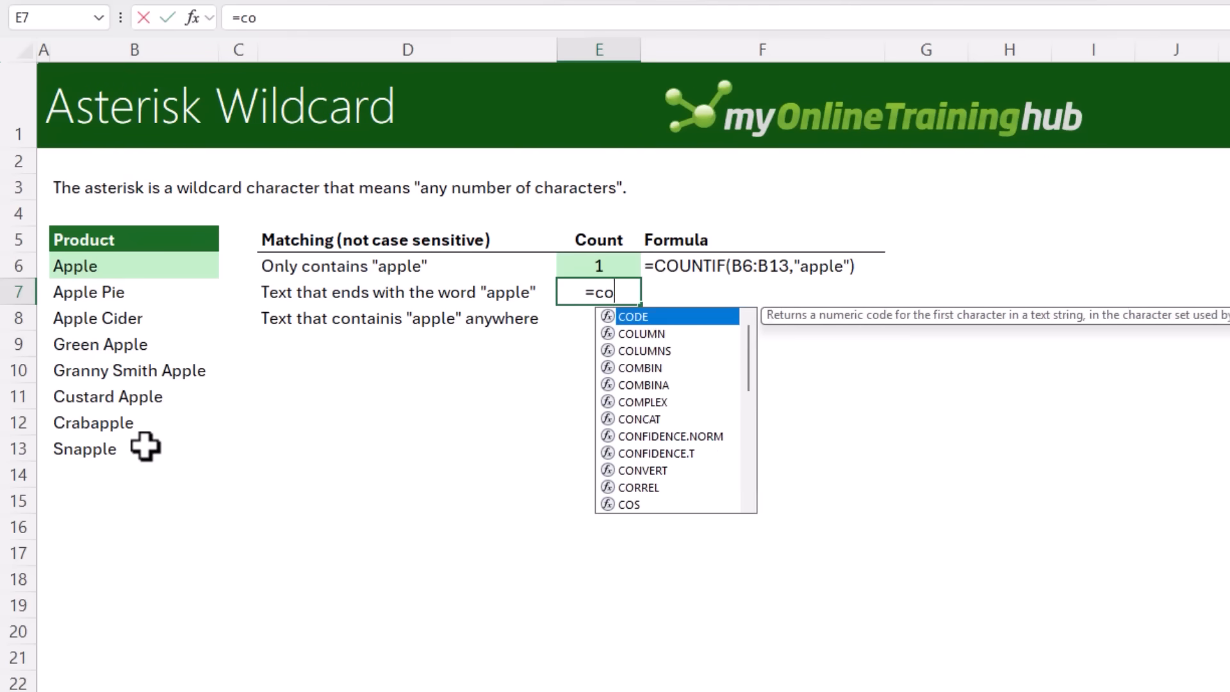
{"action": "key", "text": "Tab"}
{"action": "left_click_drag", "start_coordinate": [165, 269], "coordinate": [138, 444]}
{"action": "type", "text": ",\"*apple\")"}
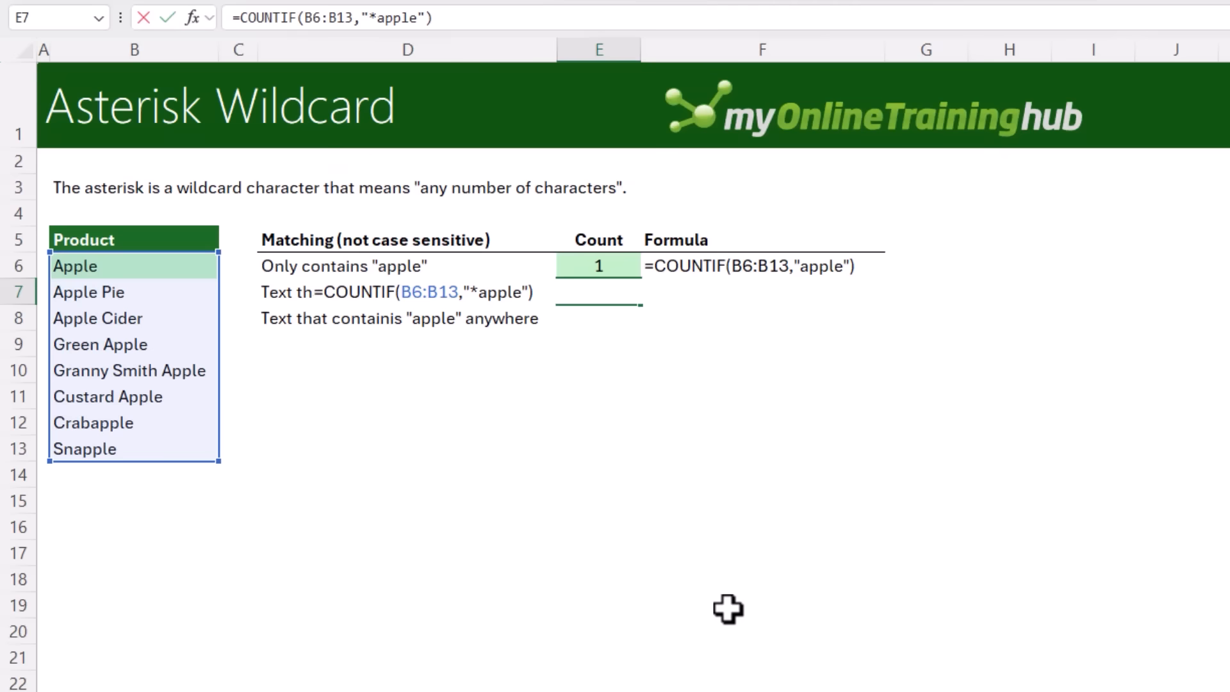
{"action": "key", "text": "Return"}
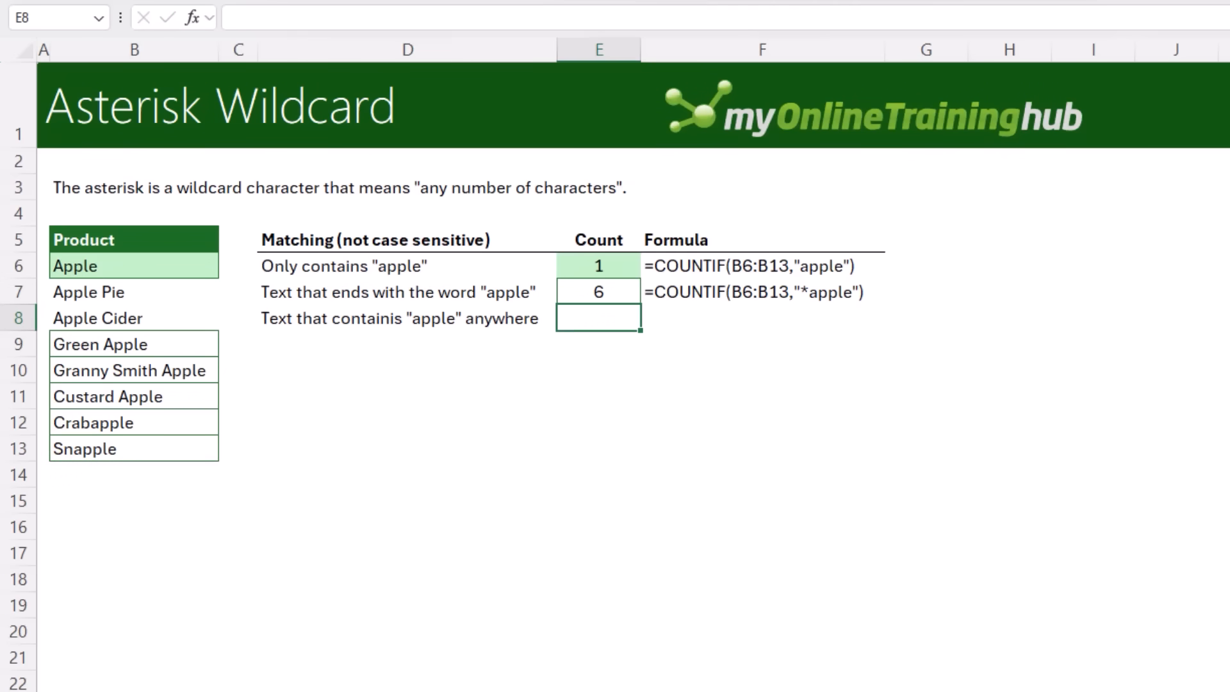
Count products containing apple anywhere in E8 with =COUNTIF(B6:B13,"*apple*")
{"action": "type", "text": "=countif"}
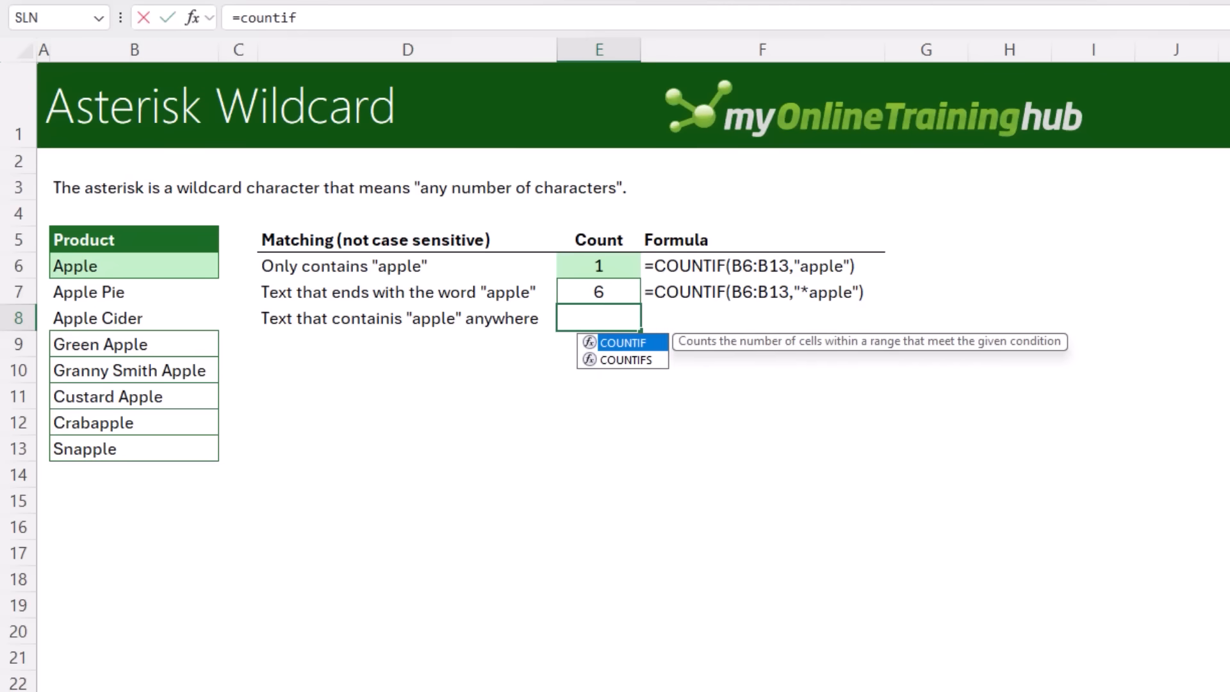
{"action": "key", "text": "Tab"}
{"action": "left_click_drag", "start_coordinate": [181, 272], "coordinate": [167, 453]}
{"action": "type", "text": ","}
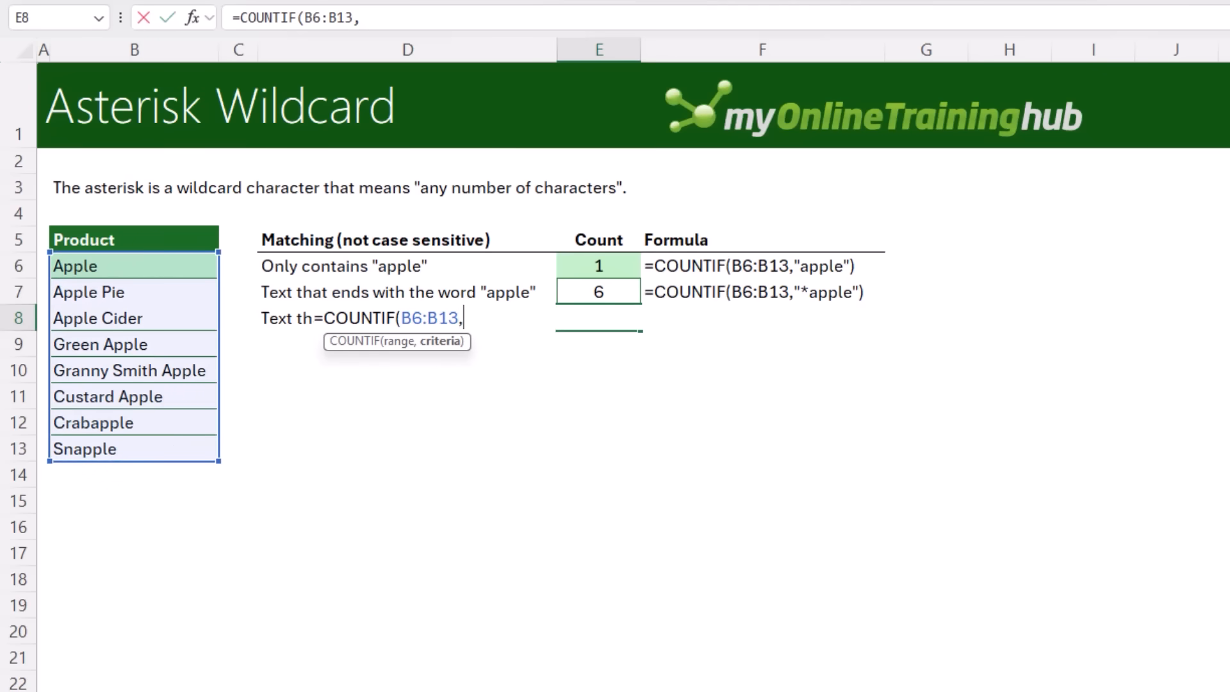
{"action": "type", "text": "\"*apple*\")"}
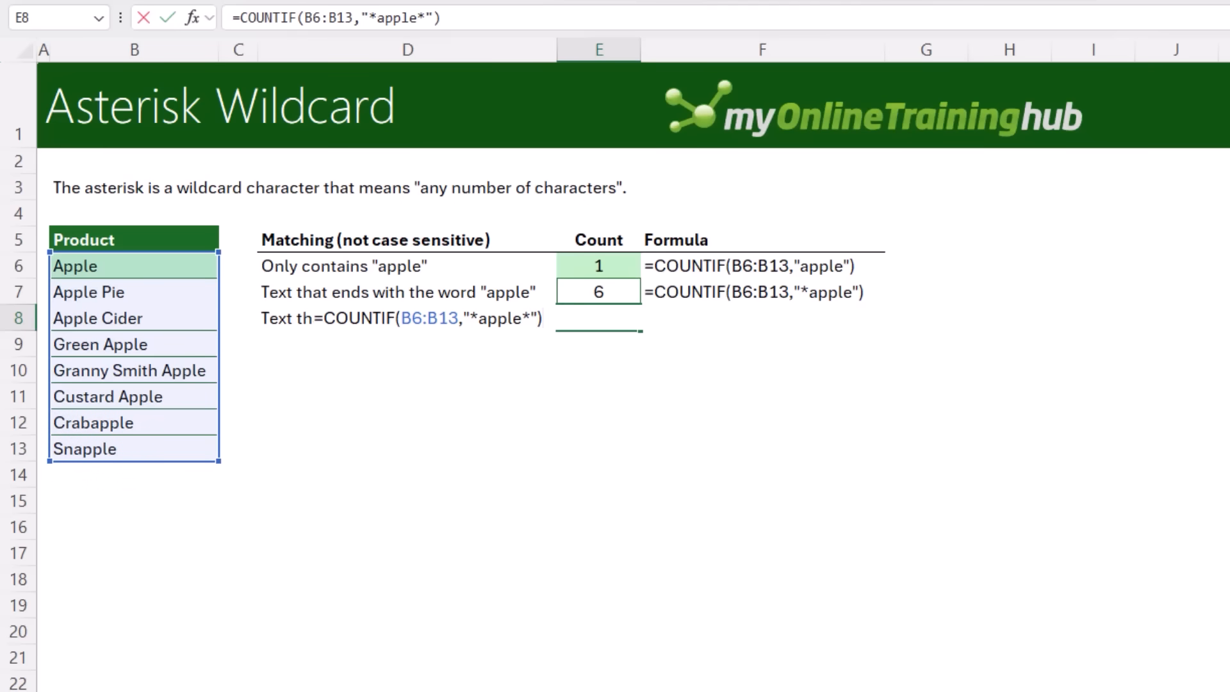
{"action": "key", "text": "Return"}
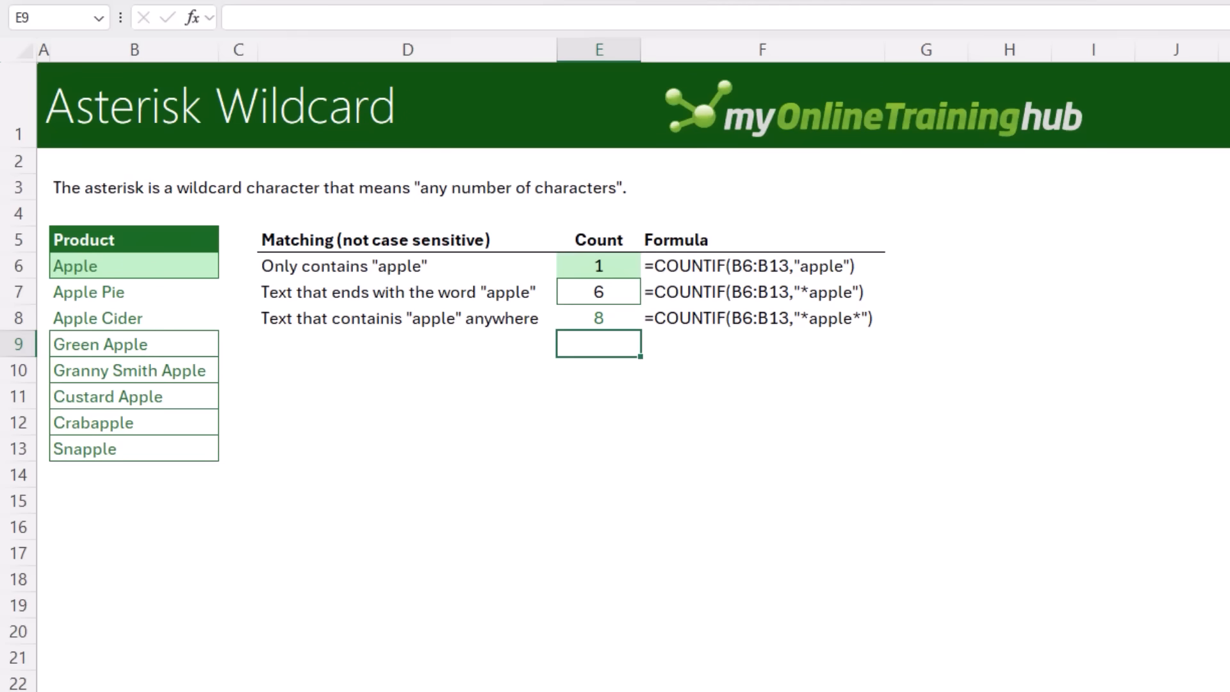
On the Question Mark Wildcard sheet, sum sales in C15 with =SUMIF(B6:B11,"AB12?",C6:C11)
{"action": "key", "text": "ctrl+Page_Down"}
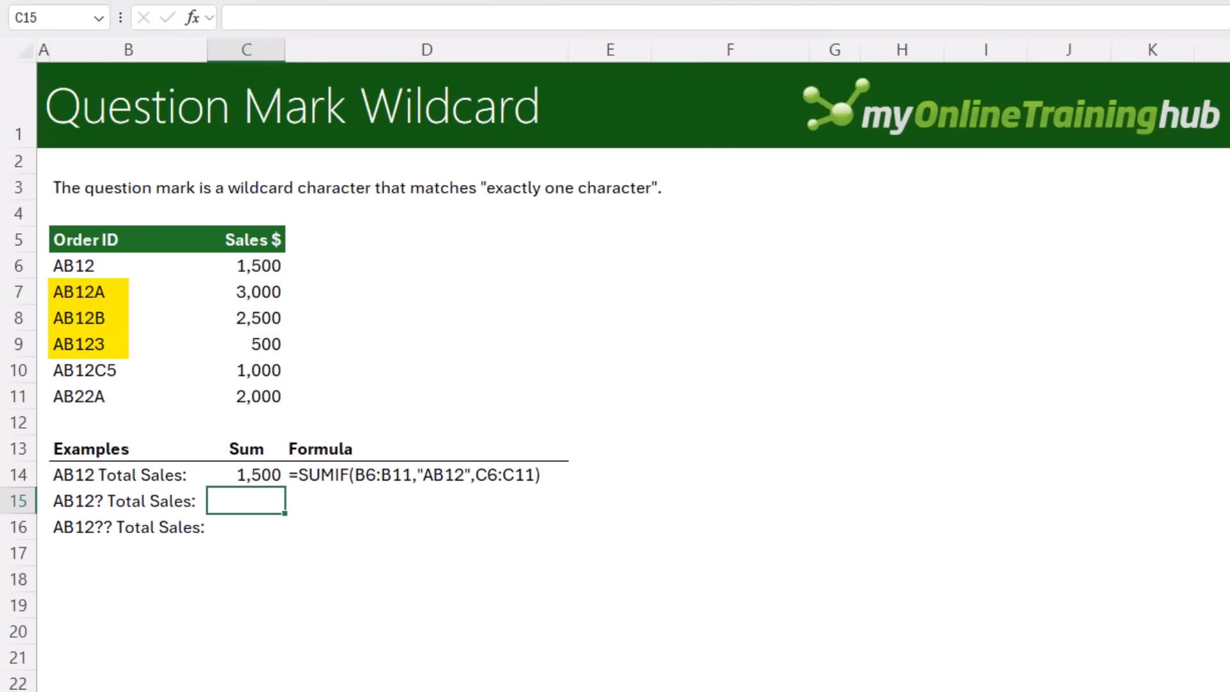
{"action": "type", "text": "=sumif"}
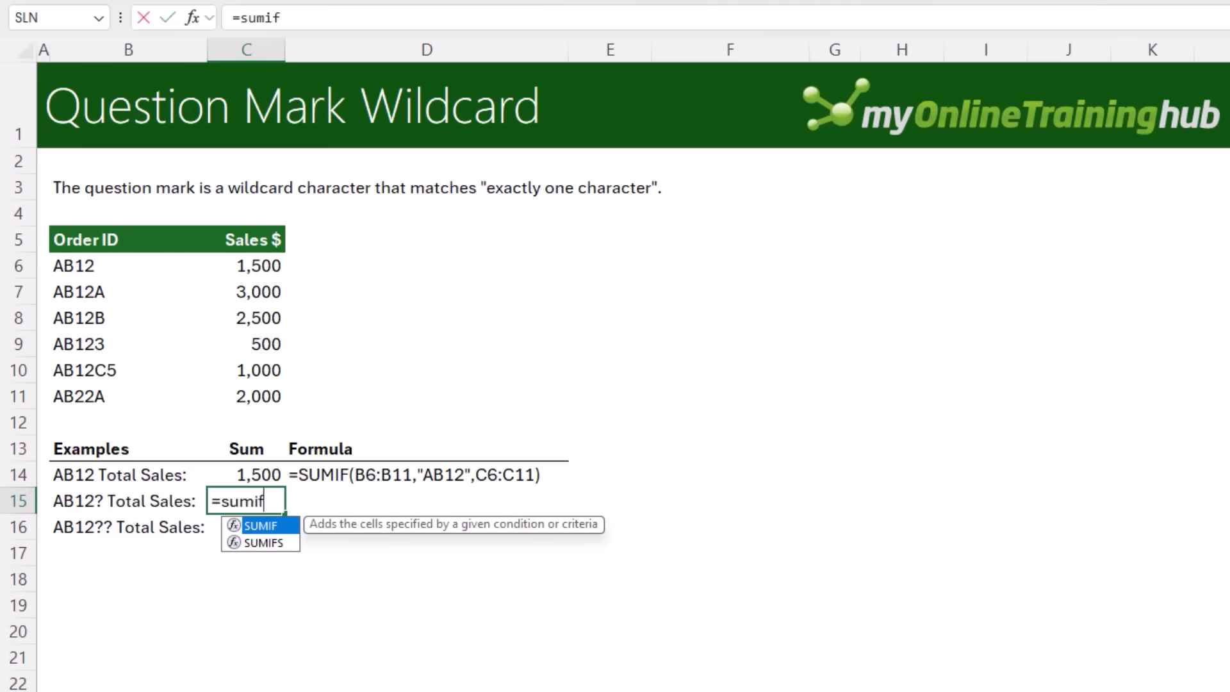
{"action": "key", "text": "Tab"}
{"action": "left_click_drag", "start_coordinate": [66, 263], "coordinate": [70, 400]}
{"action": "type", "text": ",\"AB1"}
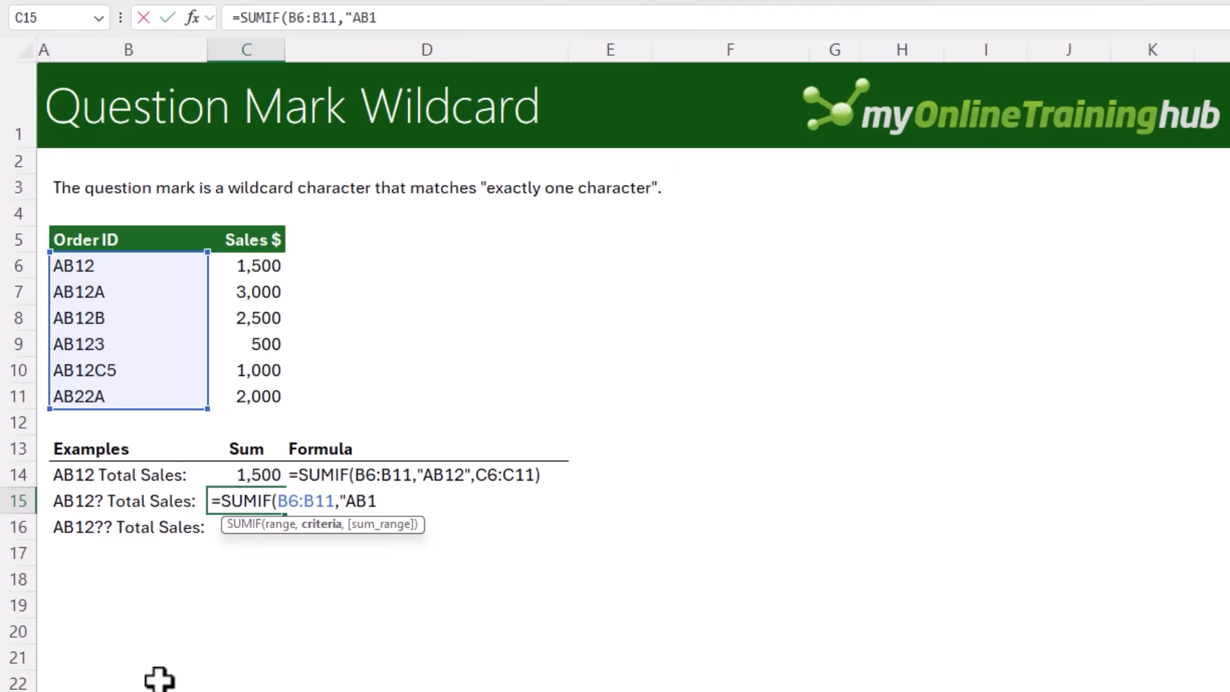
{"action": "type", "text": "2?\","}
{"action": "left_click_drag", "start_coordinate": [253, 266], "coordinate": [244, 397]}
{"action": "key", "text": "Return"}
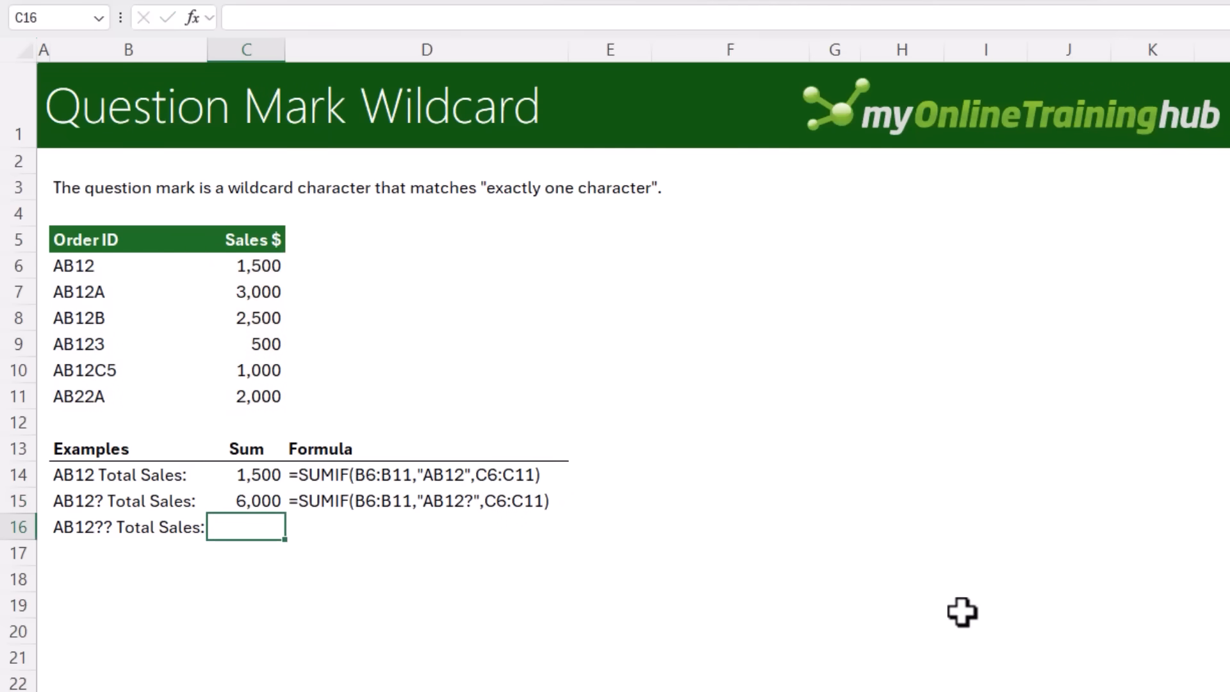
Select the sales values of AB12A, AB12B and AB123 to check their total against the formula
{"action": "left_click_drag", "start_coordinate": [274, 291], "coordinate": [272, 344]}
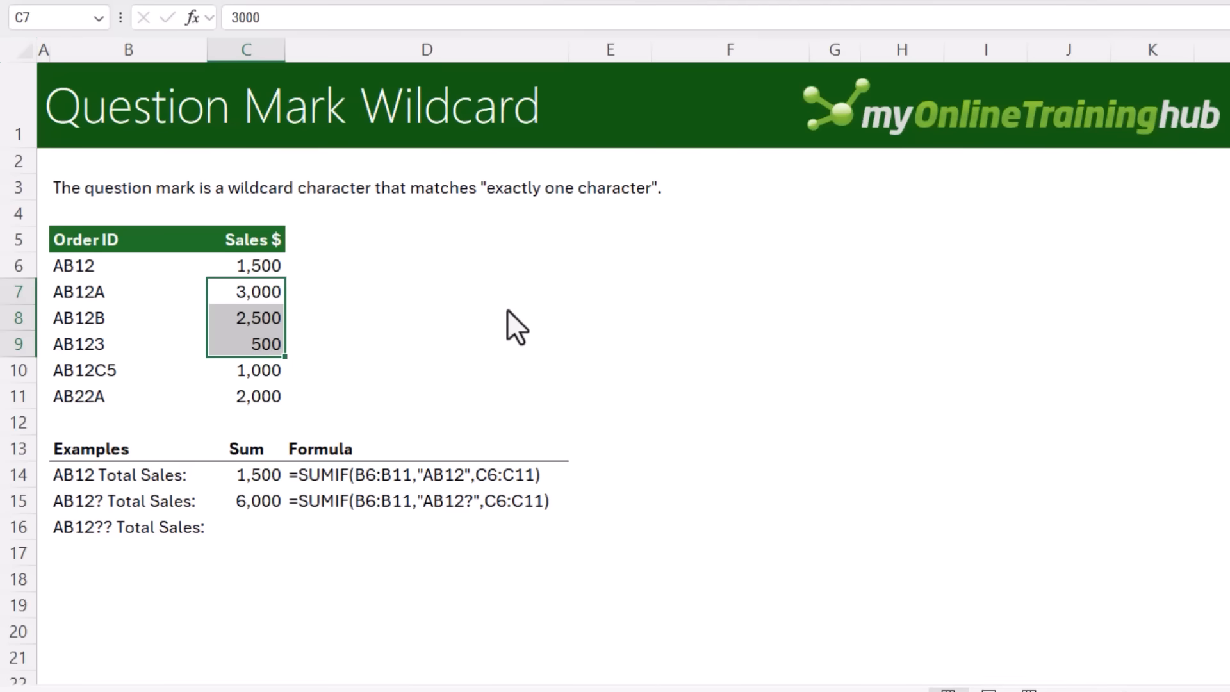
{"action": "key", "text": "Down"}
{"action": "key", "text": "Down"}
{"action": "key", "text": "Down"}
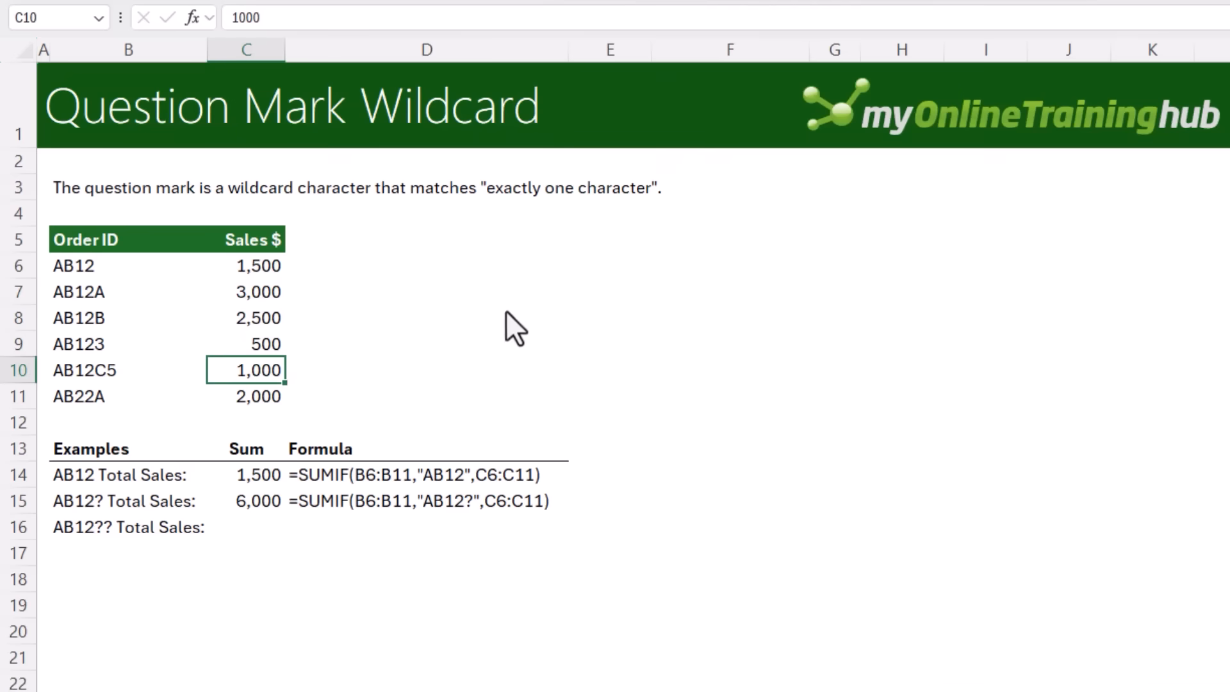
Copy the C15 formula into C16 and change its criterion to "AB12??", then check the matching AB12C5 order
{"action": "left_click", "coordinate": [246, 527]}
{"action": "double_click", "coordinate": [250, 501]}
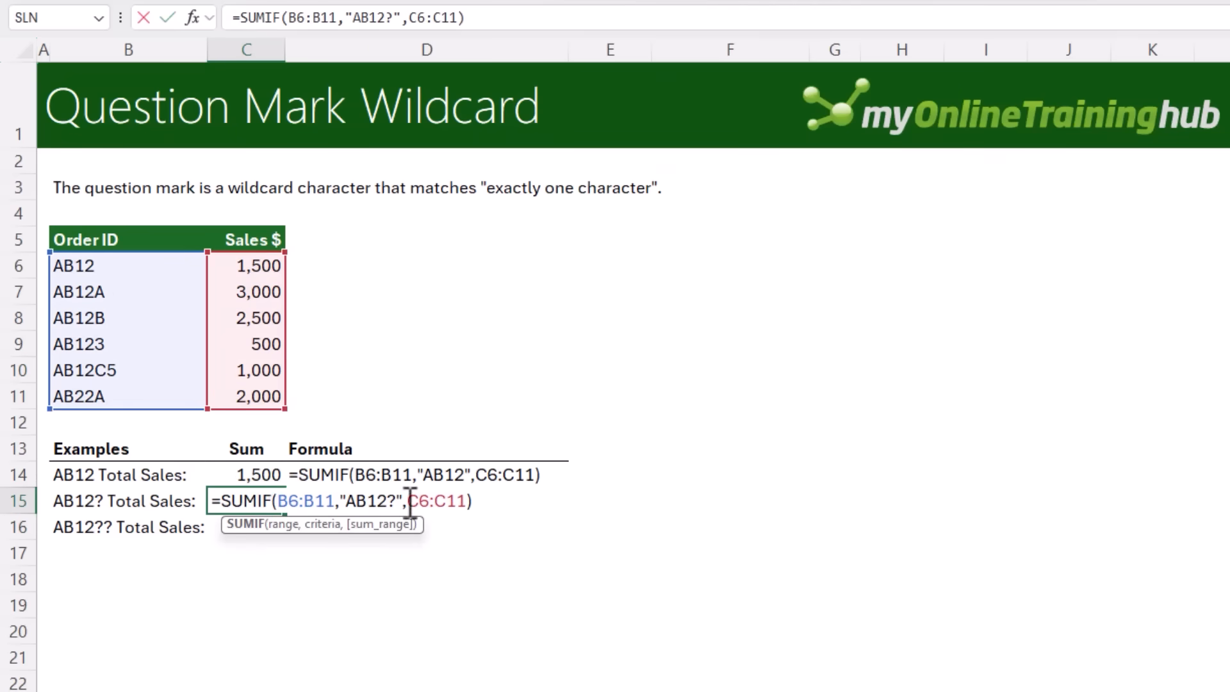
{"action": "left_click_drag", "start_coordinate": [474, 501], "coordinate": [211, 501]}
{"action": "key", "text": "ctrl+c"}
{"action": "key", "text": "Return"}
{"action": "key", "text": "F2"}
{"action": "key", "text": "ctrl+v"}
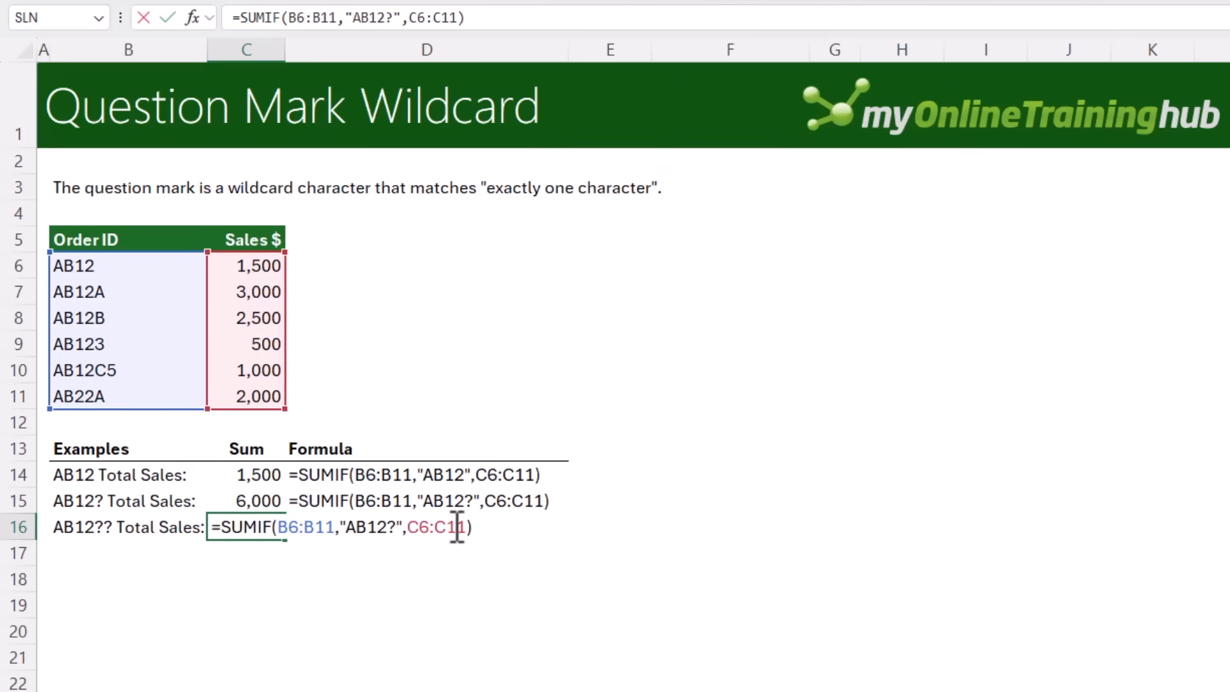
{"action": "left_click", "coordinate": [396, 527]}
{"action": "type", "text": "?"}
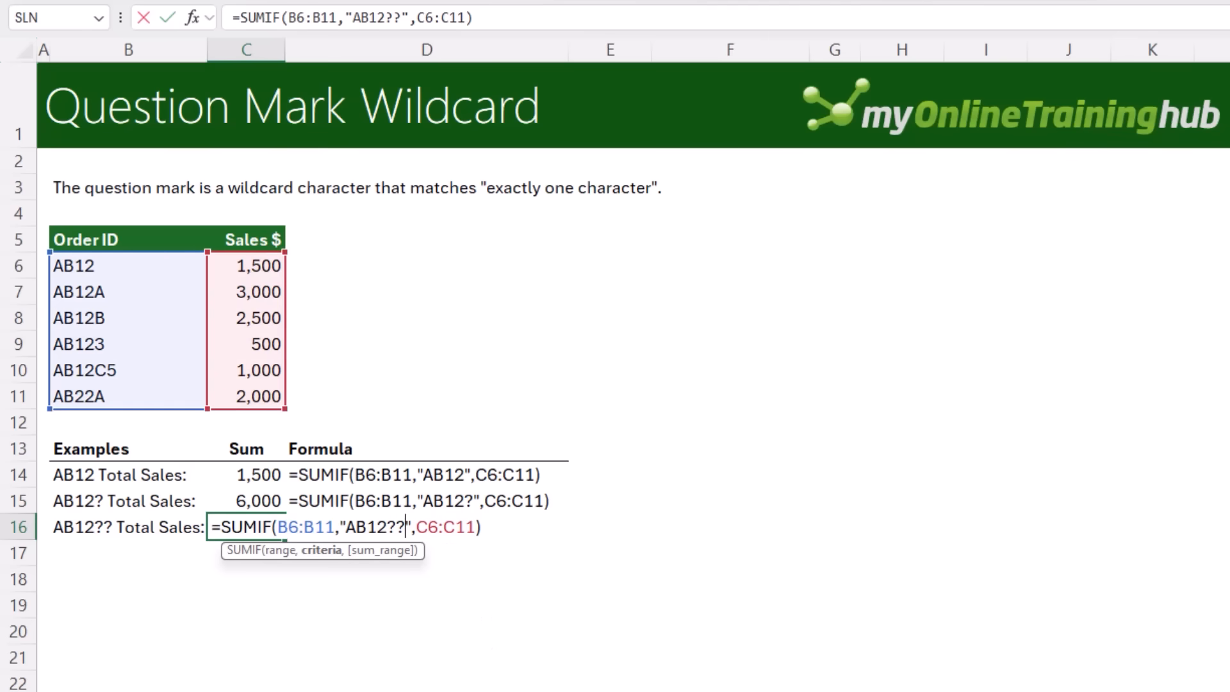
{"action": "key", "text": "Return"}
{"action": "key", "text": "Up"}
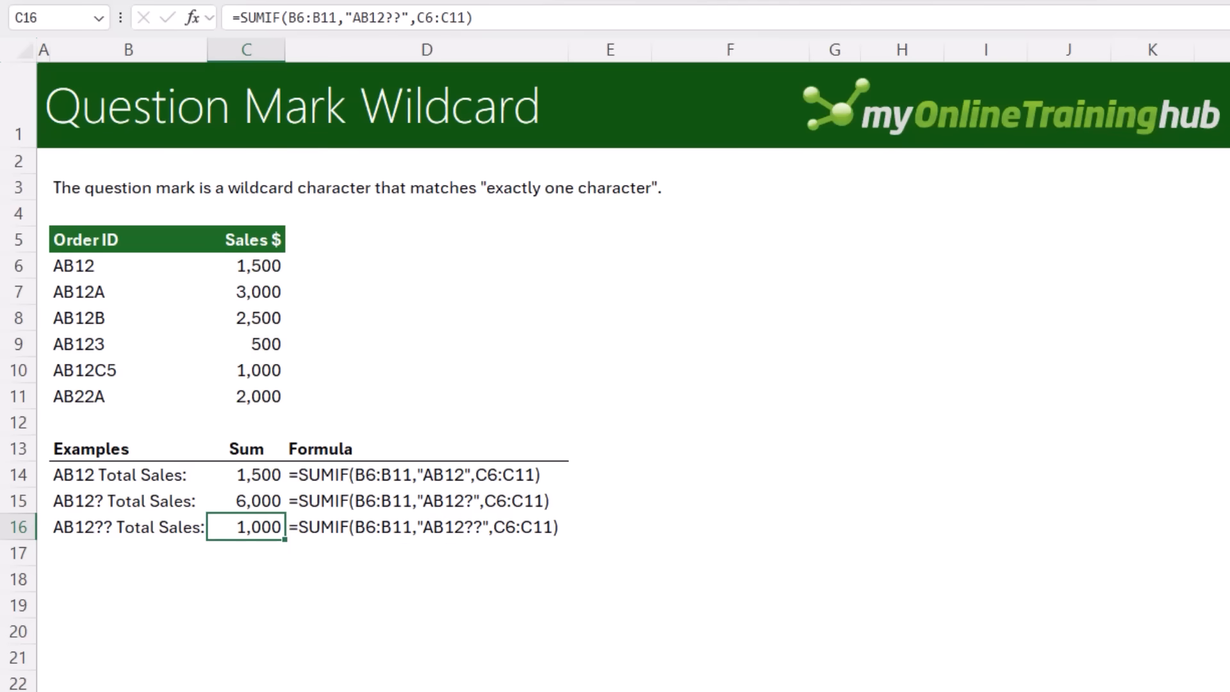
{"action": "left_click", "coordinate": [253, 369]}
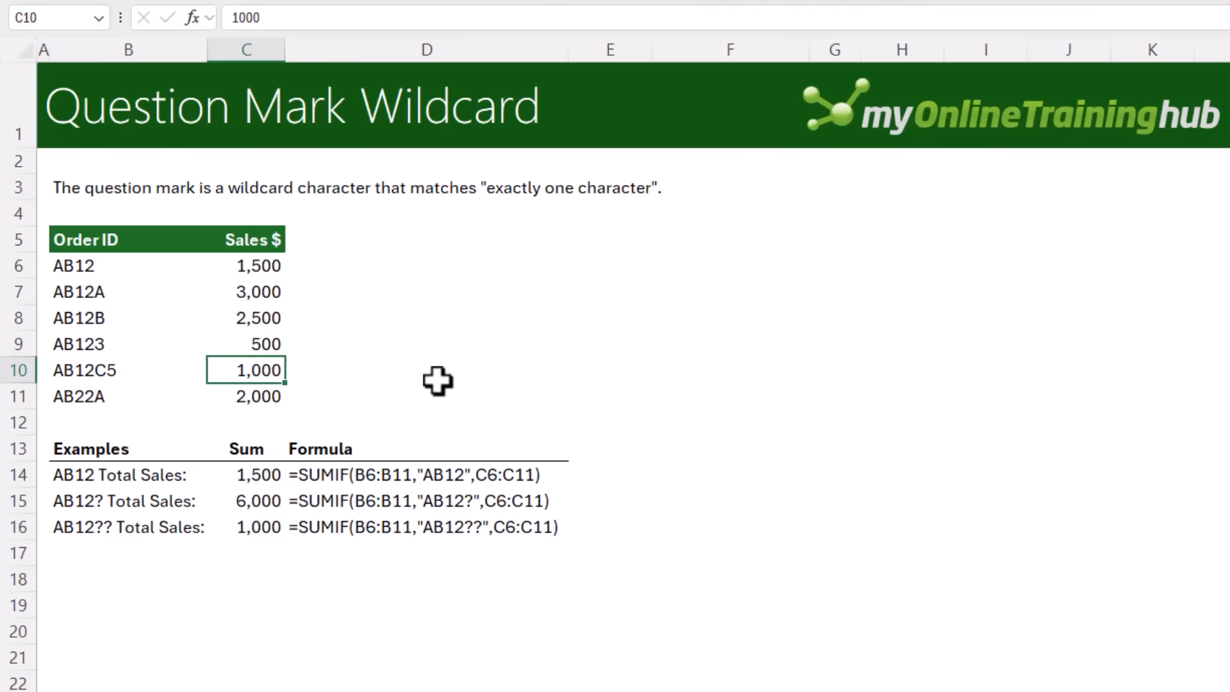
{"action": "left_click", "coordinate": [100, 369]}
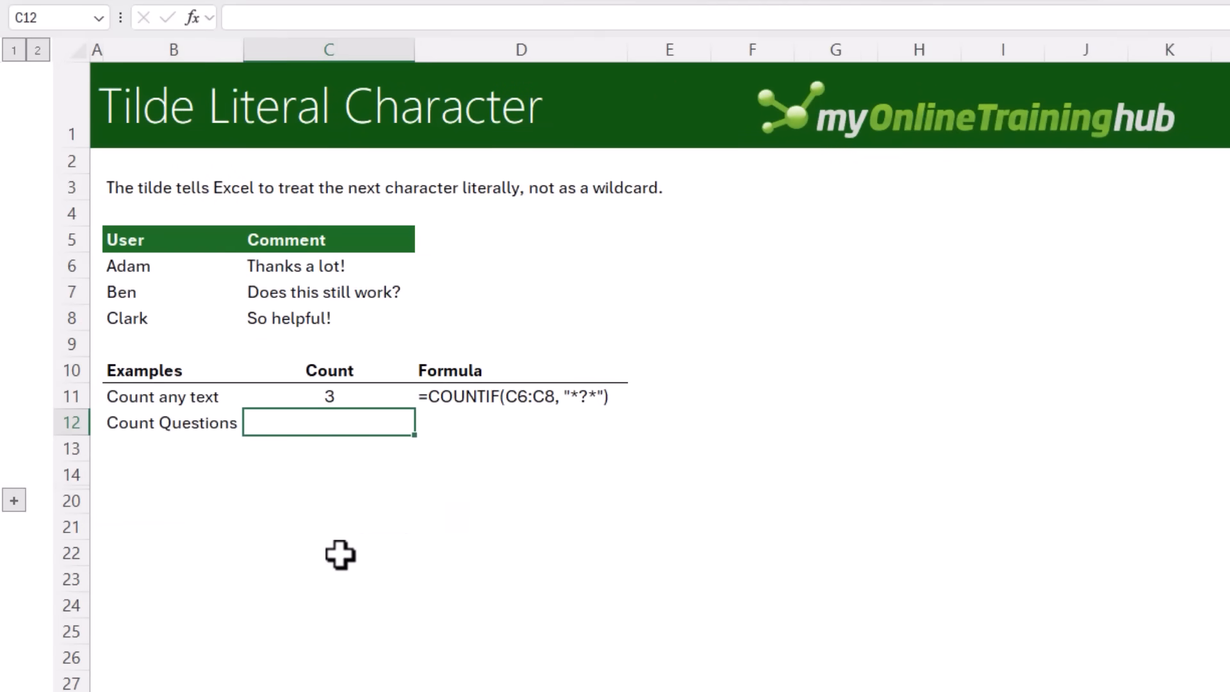
On the Tilde Literal Character sheet, select the comments and review the existing count formula in C11
{"action": "left_click_drag", "start_coordinate": [324, 262], "coordinate": [333, 318]}
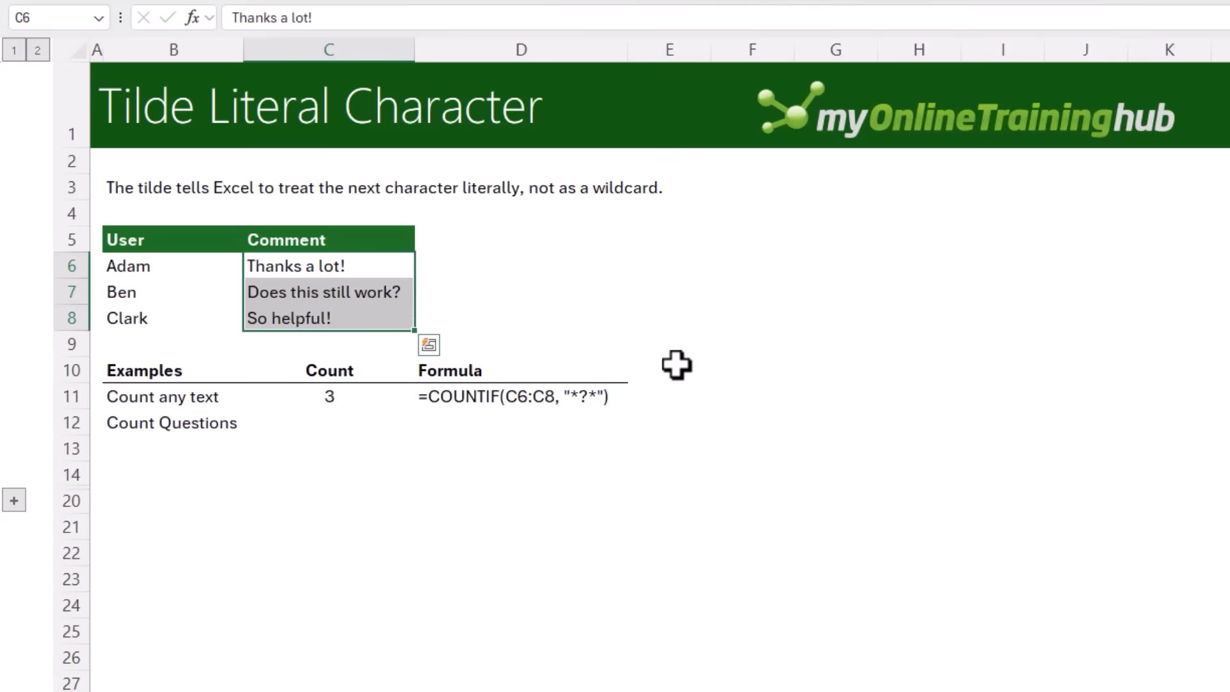
{"action": "left_click", "coordinate": [348, 419]}
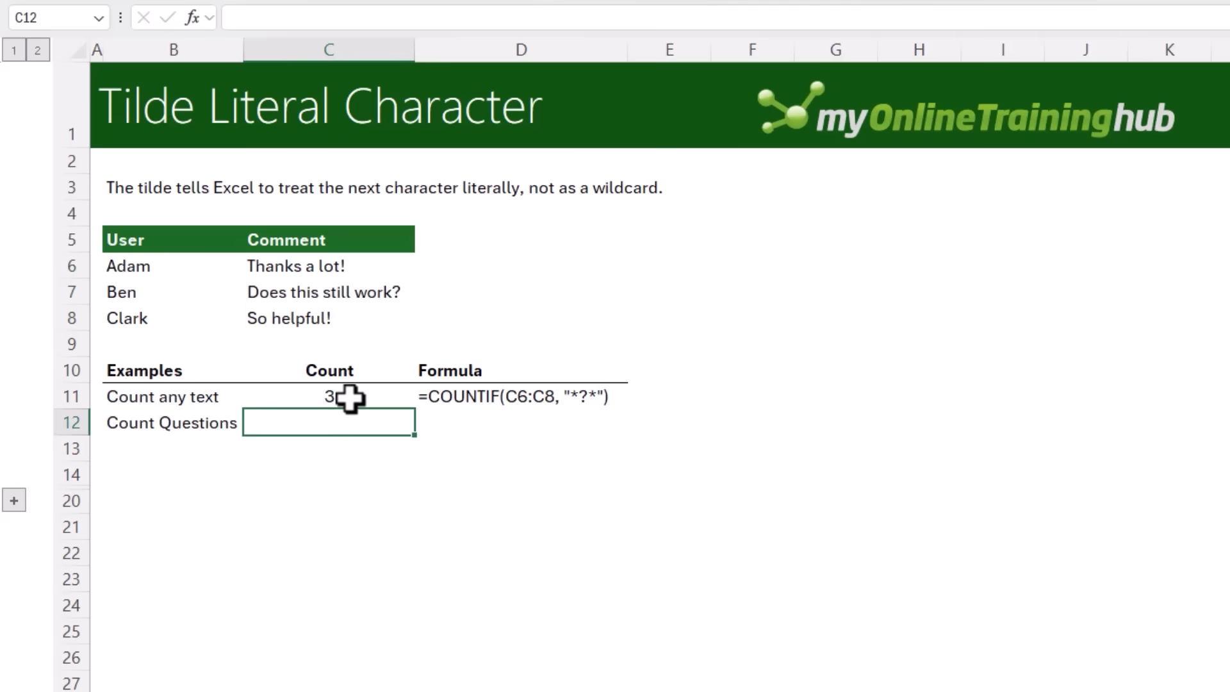
{"action": "left_click", "coordinate": [348, 397]}
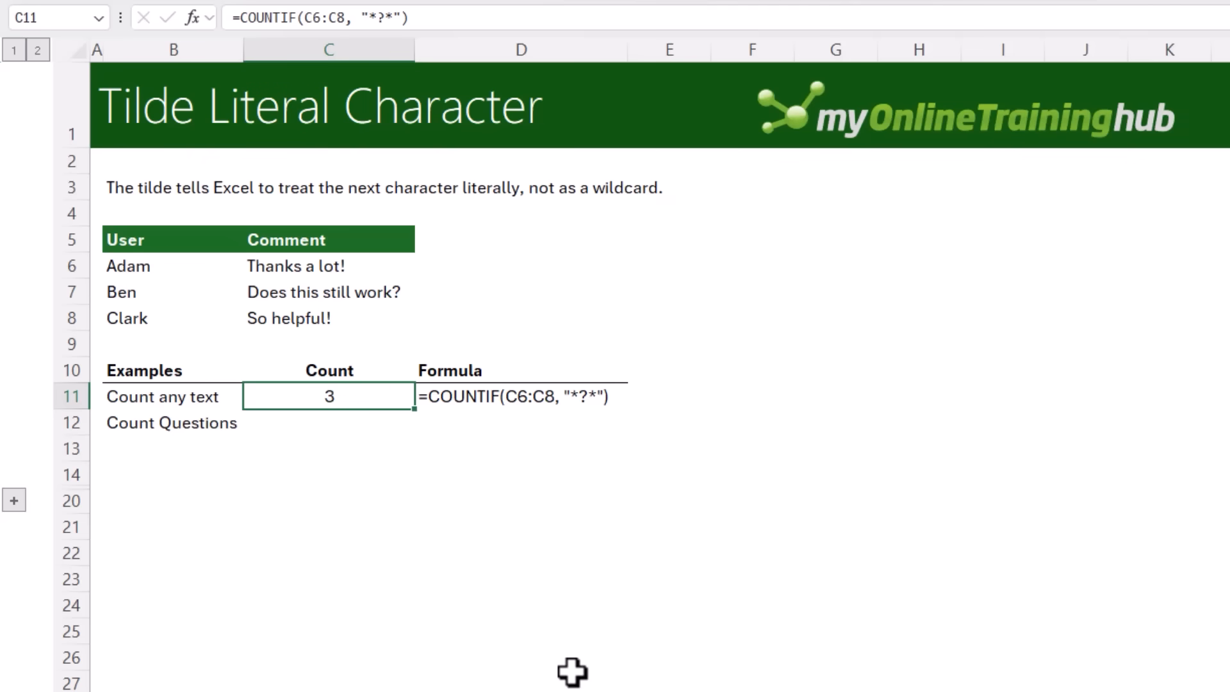
Count comments containing a question mark in C12 with =COUNTIF(C6:C8,"*~?*")
{"action": "key", "text": "Down"}
{"action": "type", "text": "=count"}
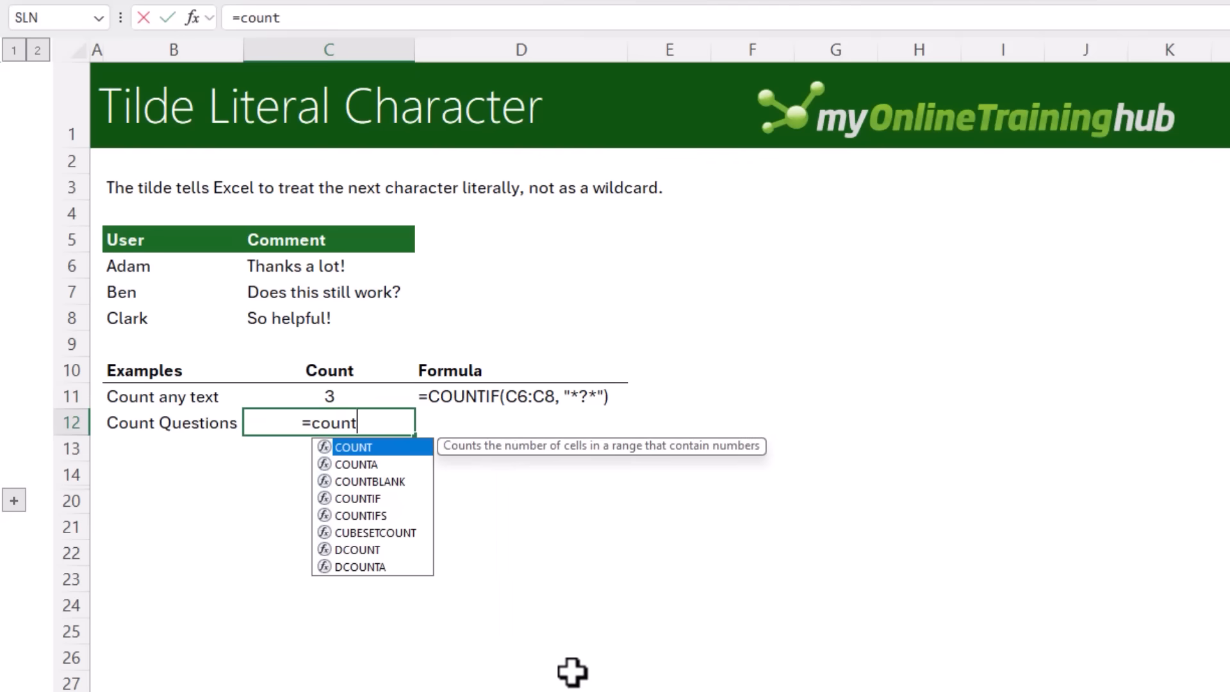
{"action": "type", "text": "if"}
{"action": "key", "text": "Tab"}
{"action": "left_click_drag", "start_coordinate": [306, 268], "coordinate": [308, 321]}
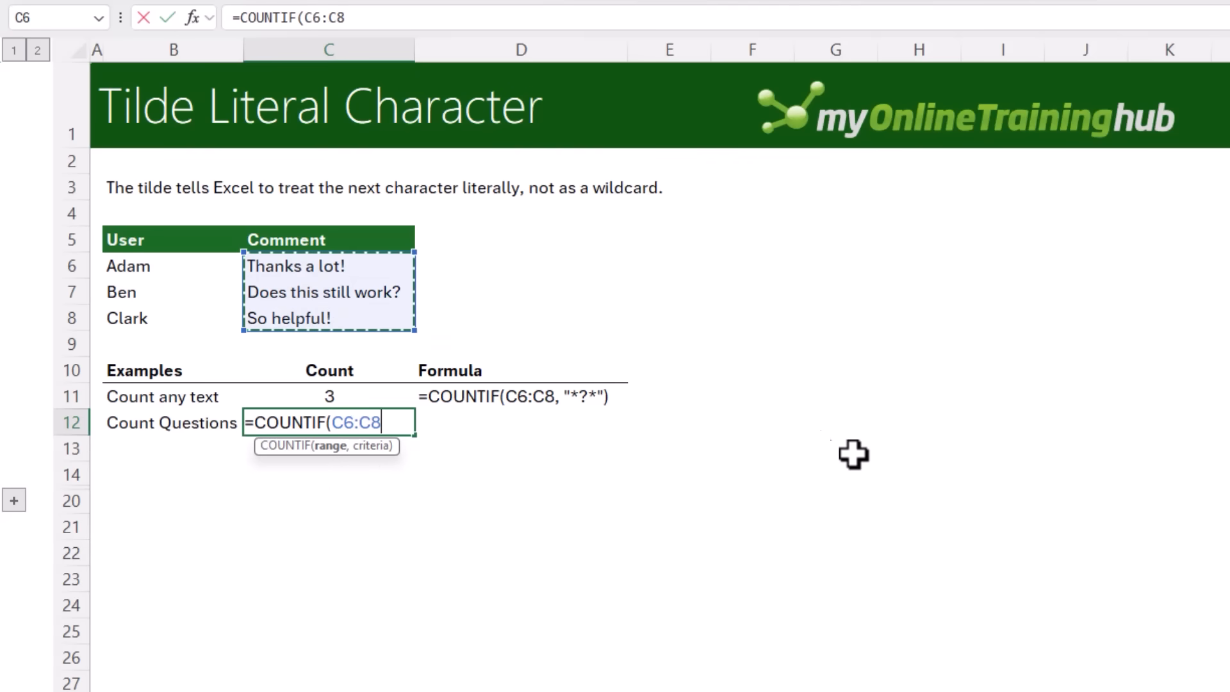
{"action": "type", "text": ",\""}
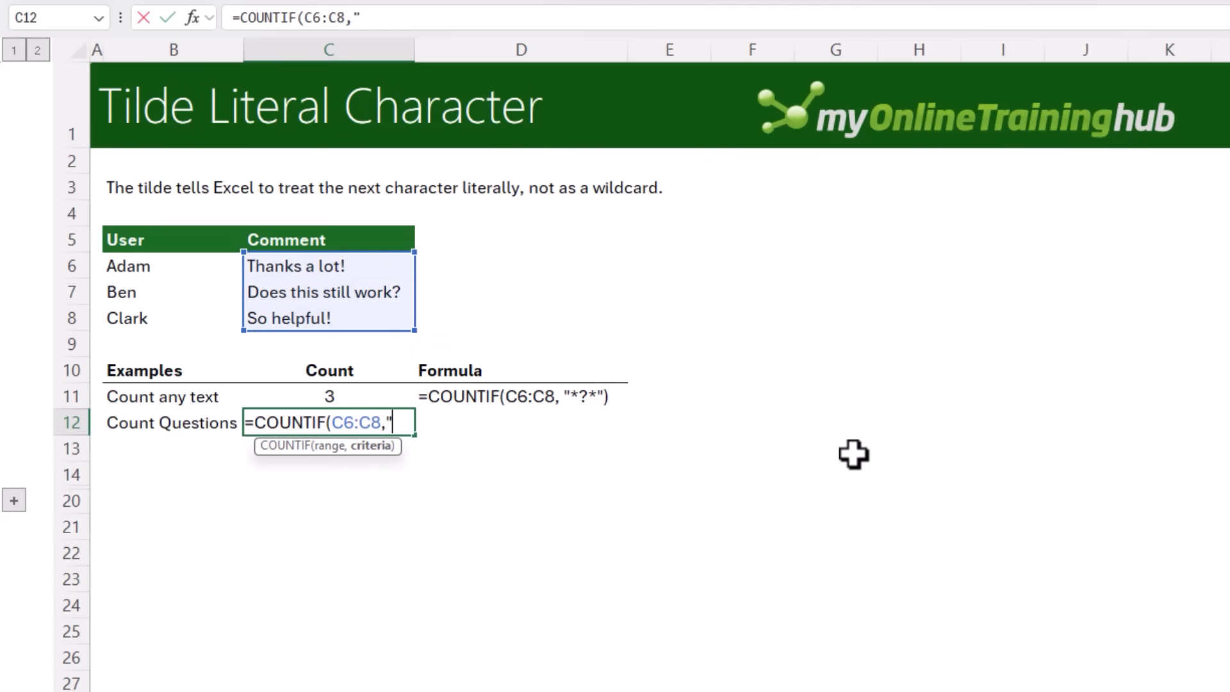
{"action": "type", "text": "*~?"}
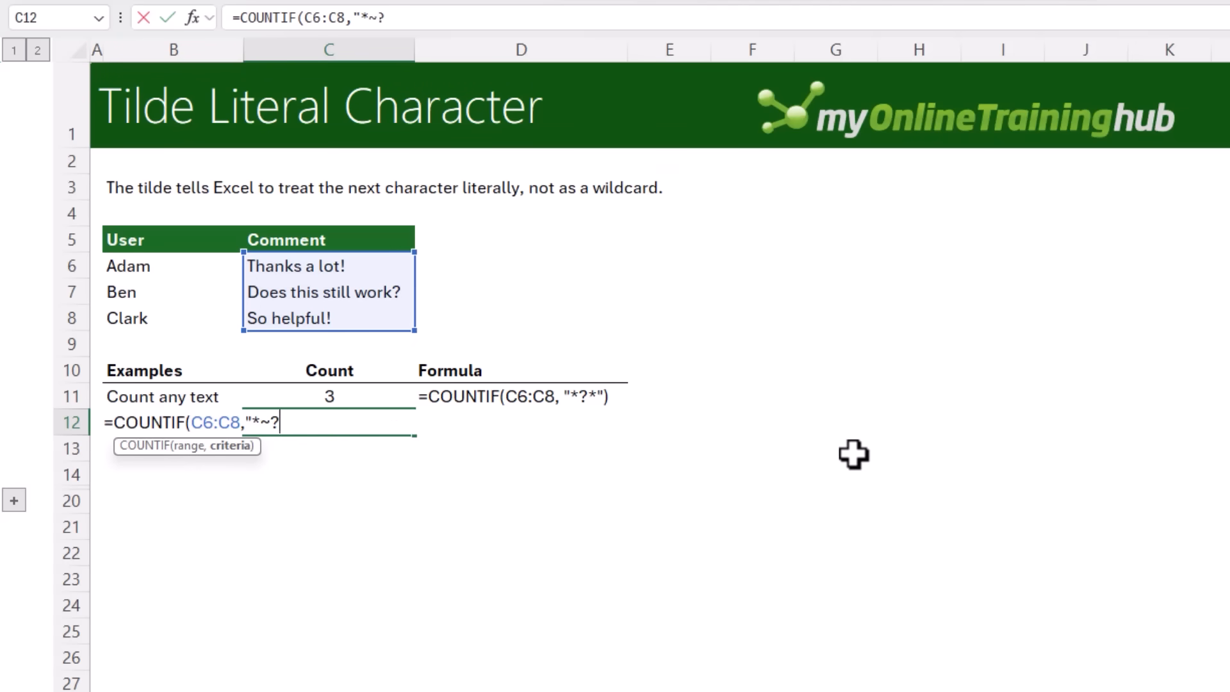
{"action": "type", "text": "*\")"}
{"action": "key", "text": "Return"}
{"action": "key", "text": "Up"}
{"action": "left_click", "coordinate": [357, 294]}
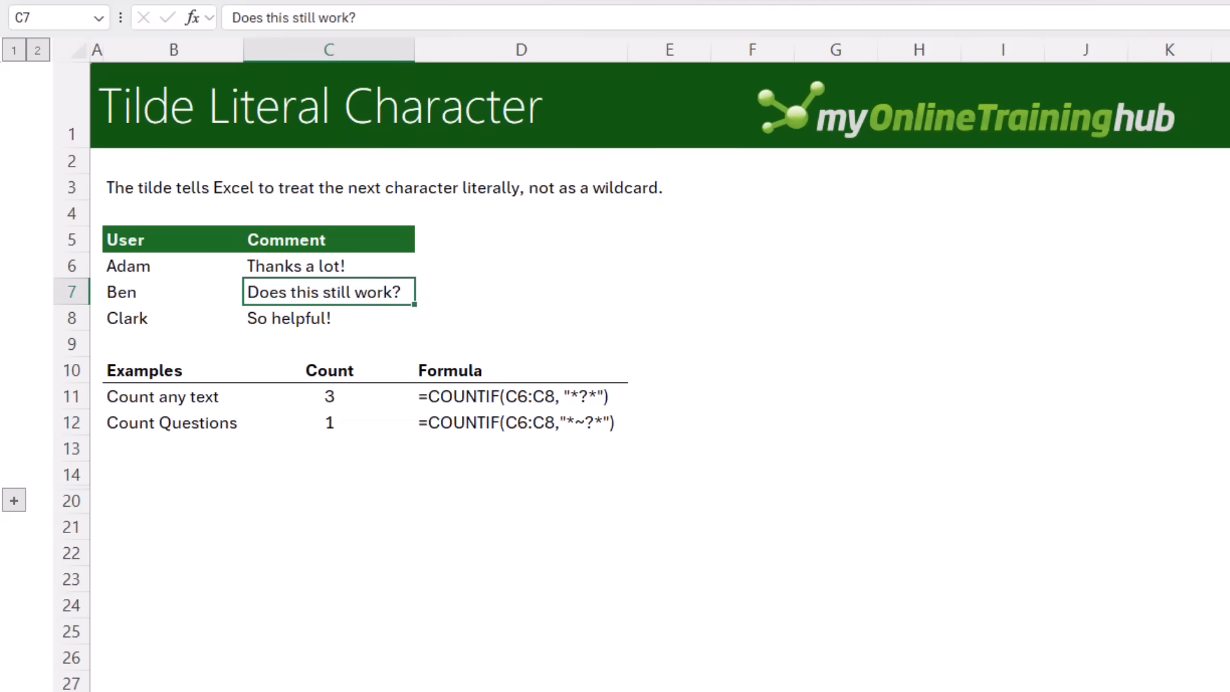
On the Curly Braces sheet, enter =DATE(2025,{1;4;7;10},1) in B6 to generate the quarter start dates
{"action": "left_click", "coordinate": [14, 500]}
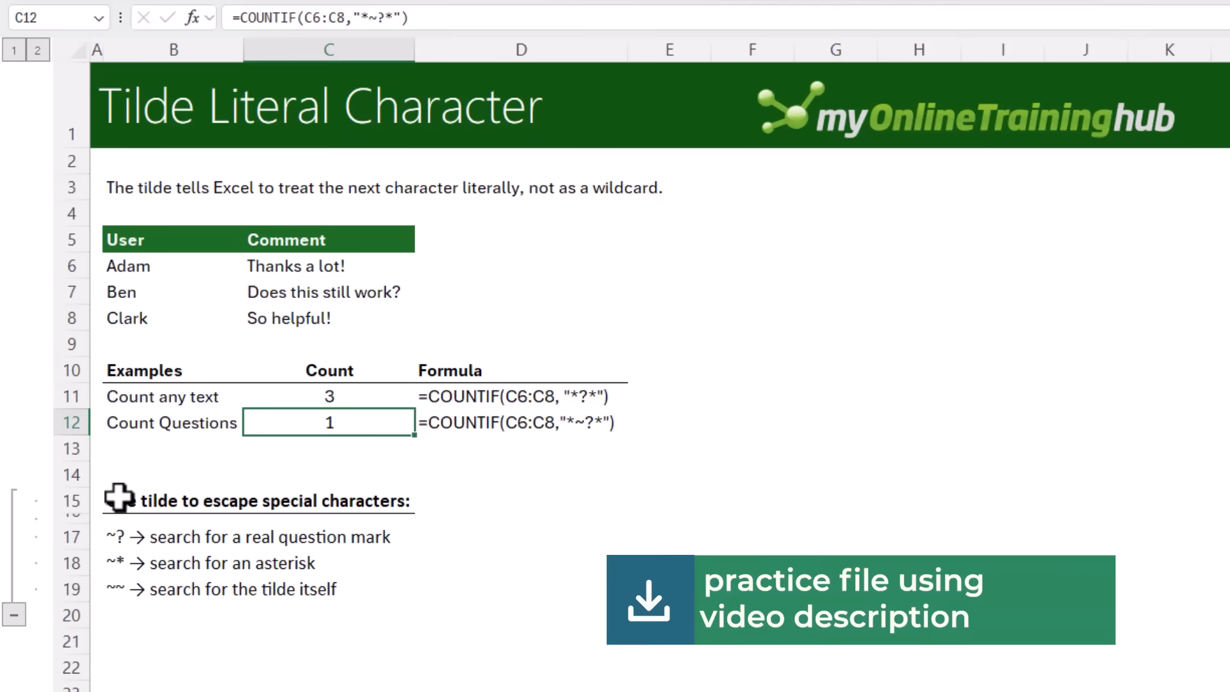
{"action": "left_click_drag", "start_coordinate": [122, 501], "coordinate": [373, 586]}
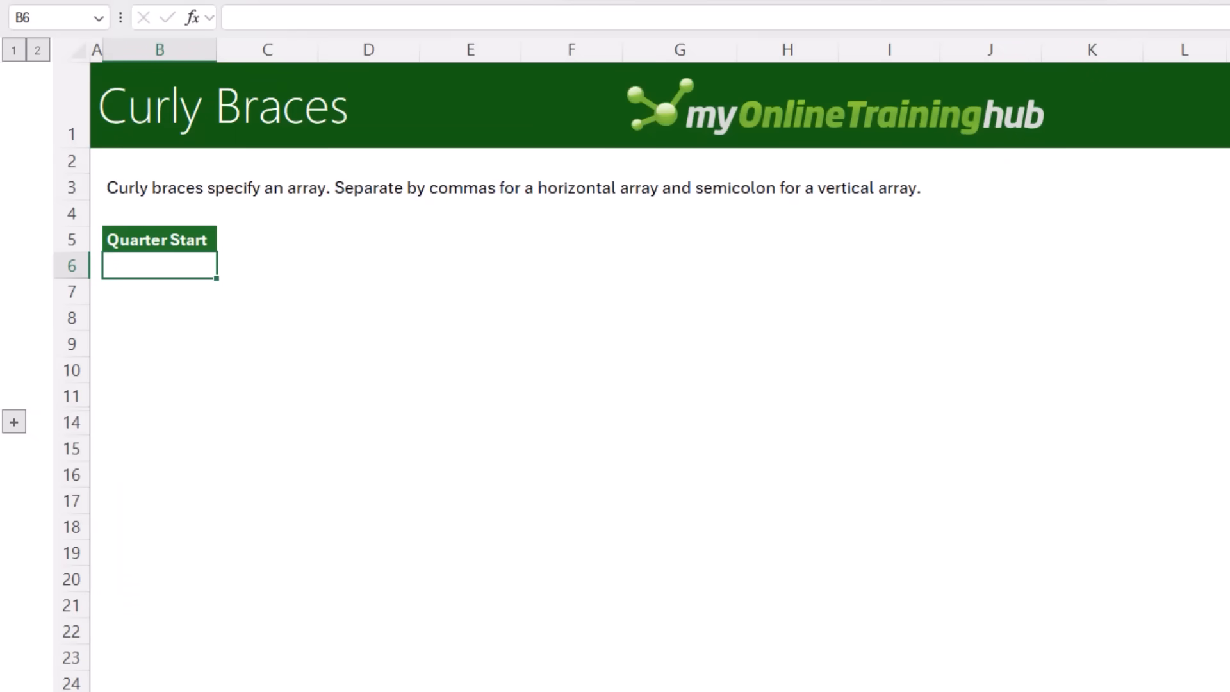
{"action": "type", "text": "=date"}
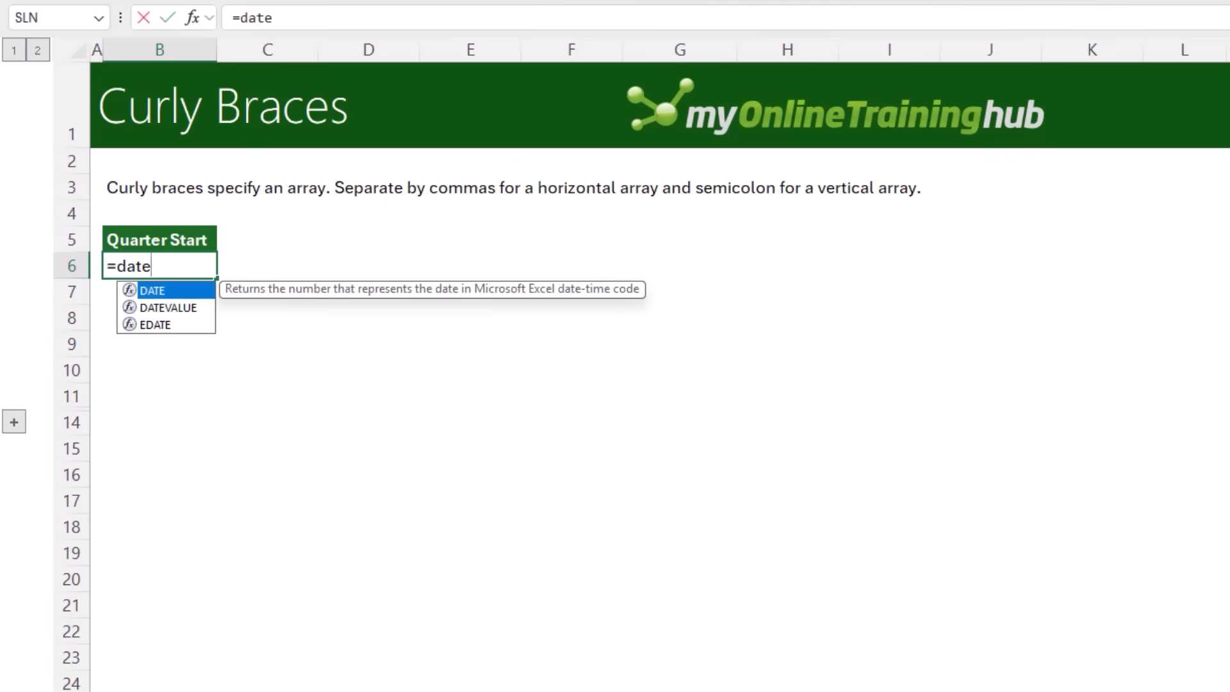
{"action": "key", "text": "Tab"}
{"action": "type", "text": "2025,"}
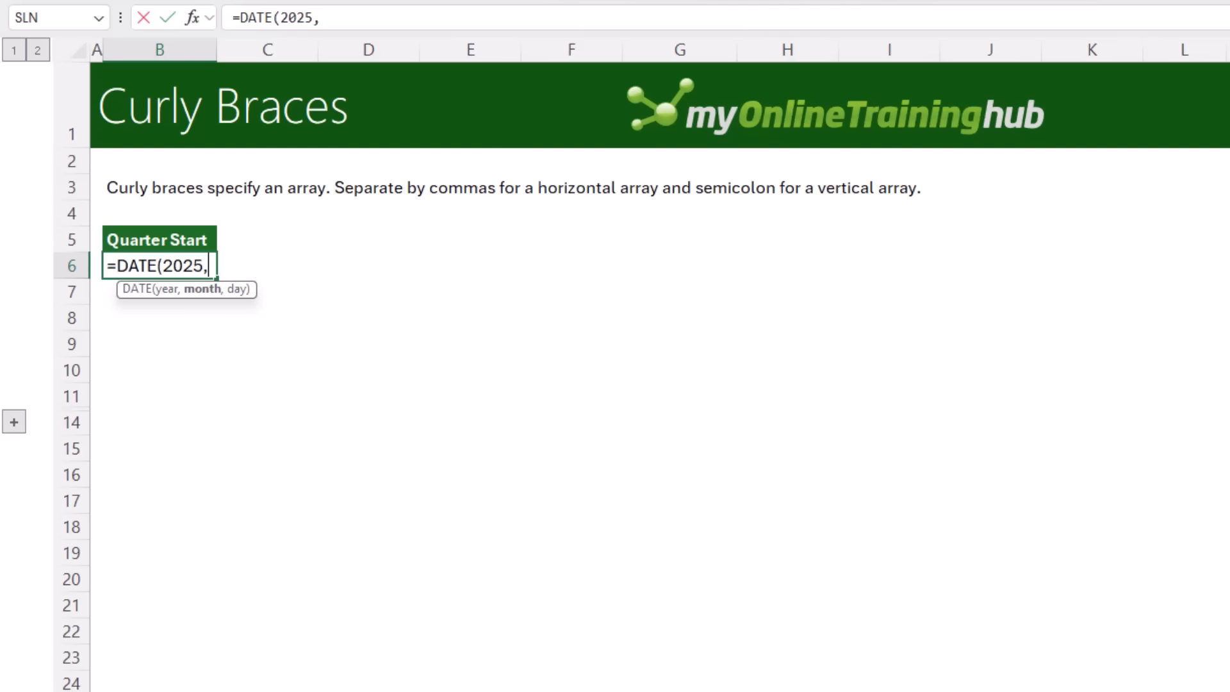
{"action": "type", "text": "{1;4;7;10}"}
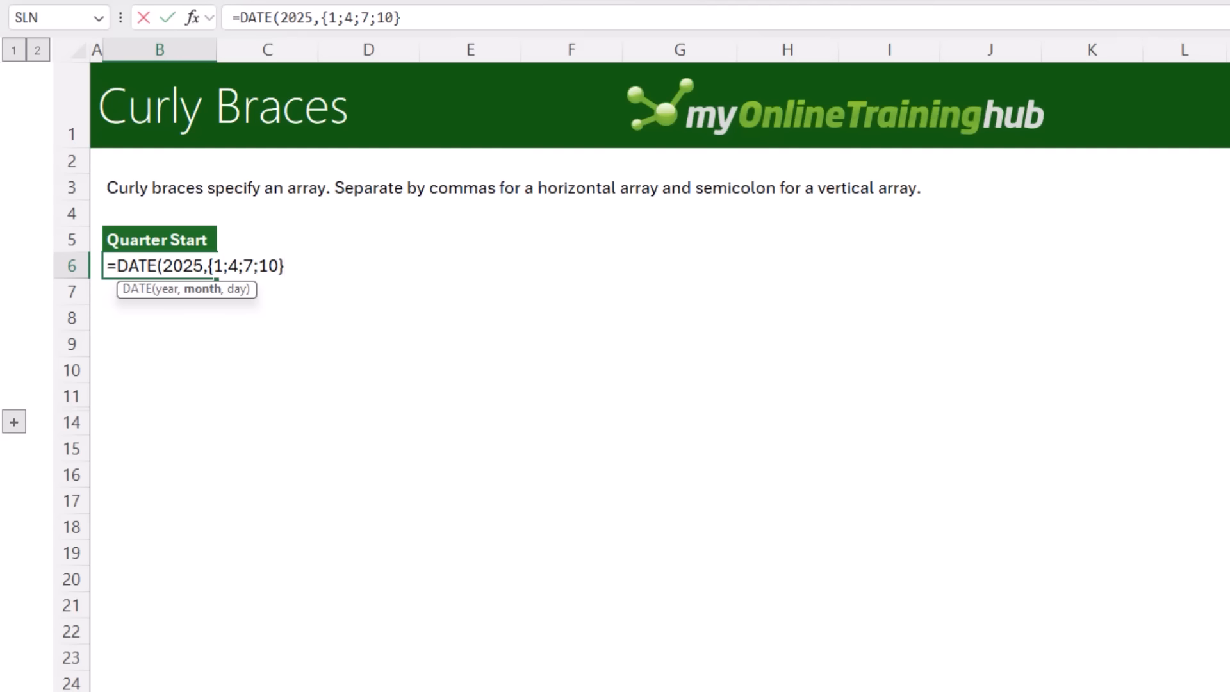
{"action": "type", "text": ",1)"}
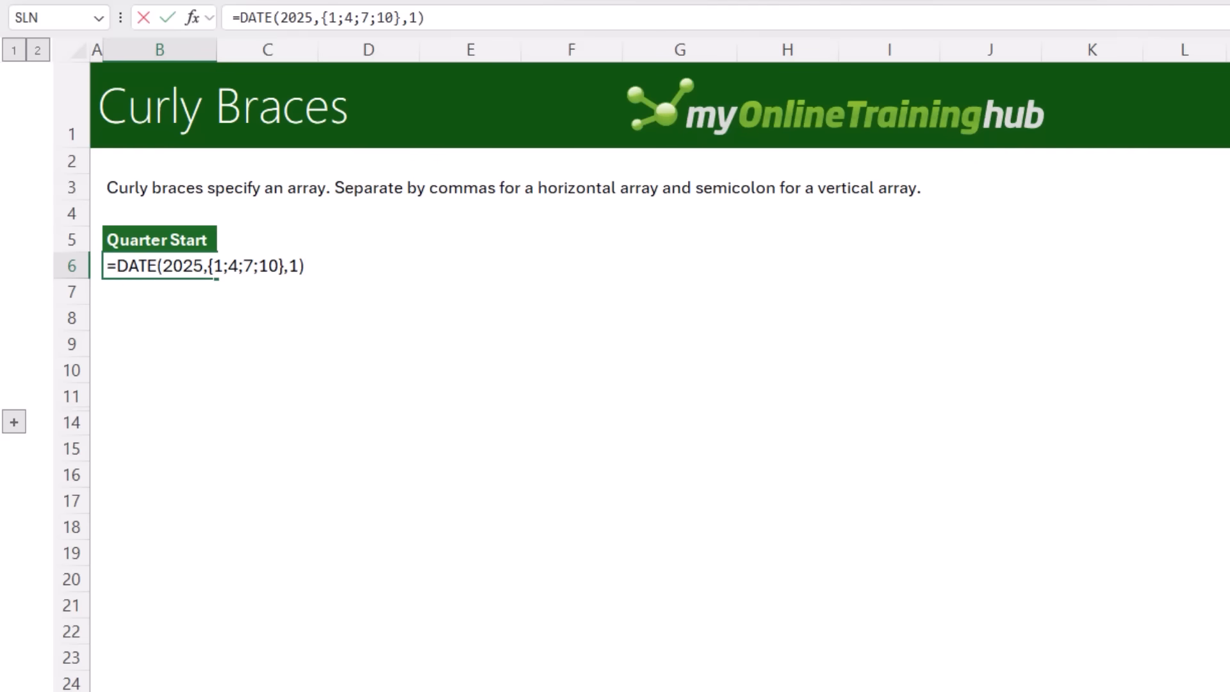
{"action": "key", "text": "Return"}
{"action": "key", "text": "Up"}
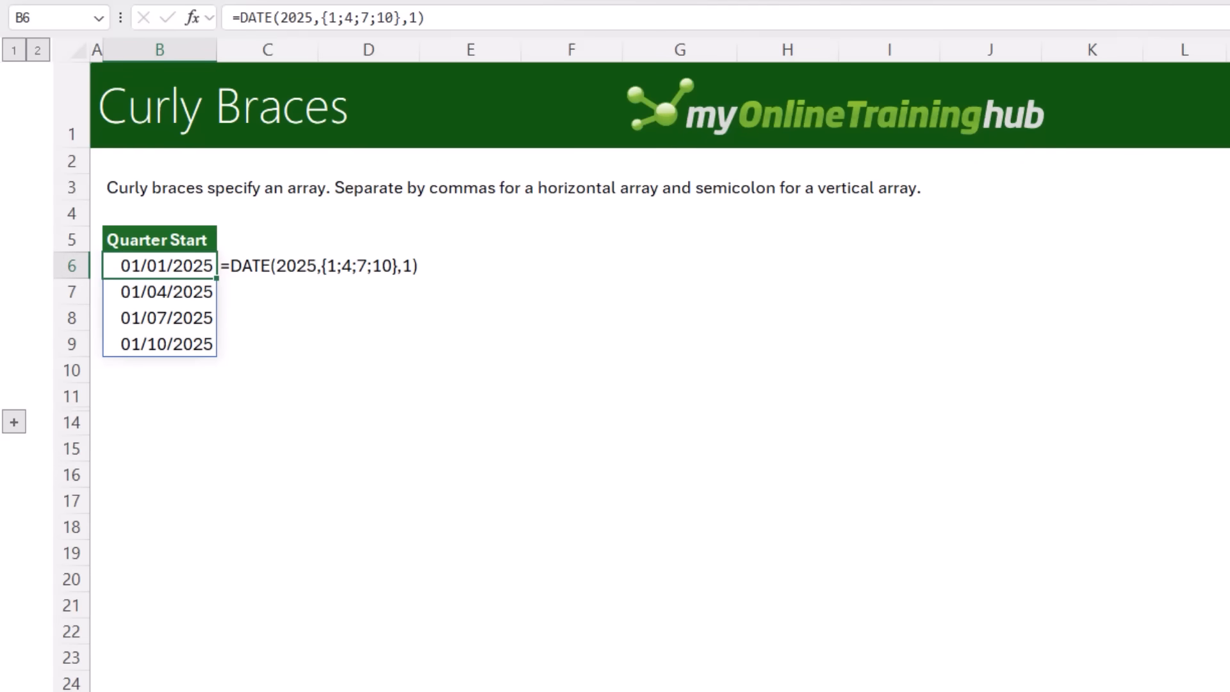
Step through the spilled quarter start dates below the formula
{"action": "key", "text": "Down"}
{"action": "key", "text": "Down"}
{"action": "key", "text": "Down"}
{"action": "key", "text": "Down"}
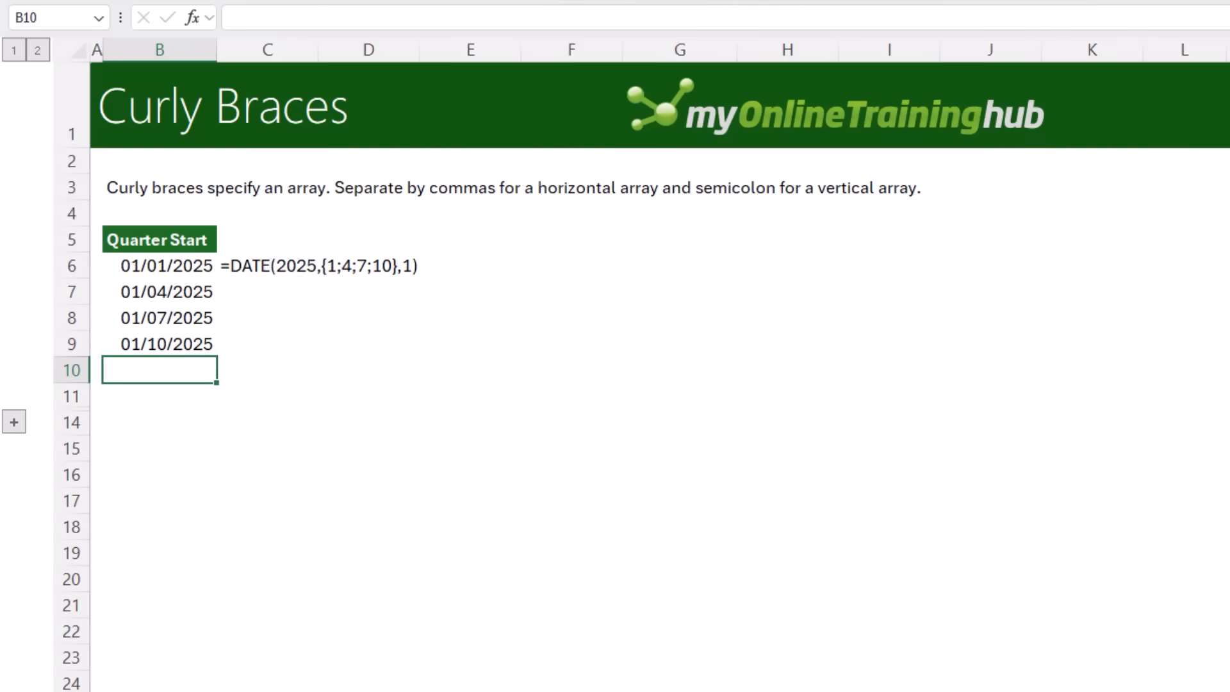
In C12, enter =DATE(2025,{1,4,7,10},1) to spill the quarter start dates horizontally using comma-separated array constants
{"action": "key", "text": "Up"}
{"action": "key", "text": "Up"}
{"action": "key", "text": "Up"}
{"action": "key", "text": "Up"}
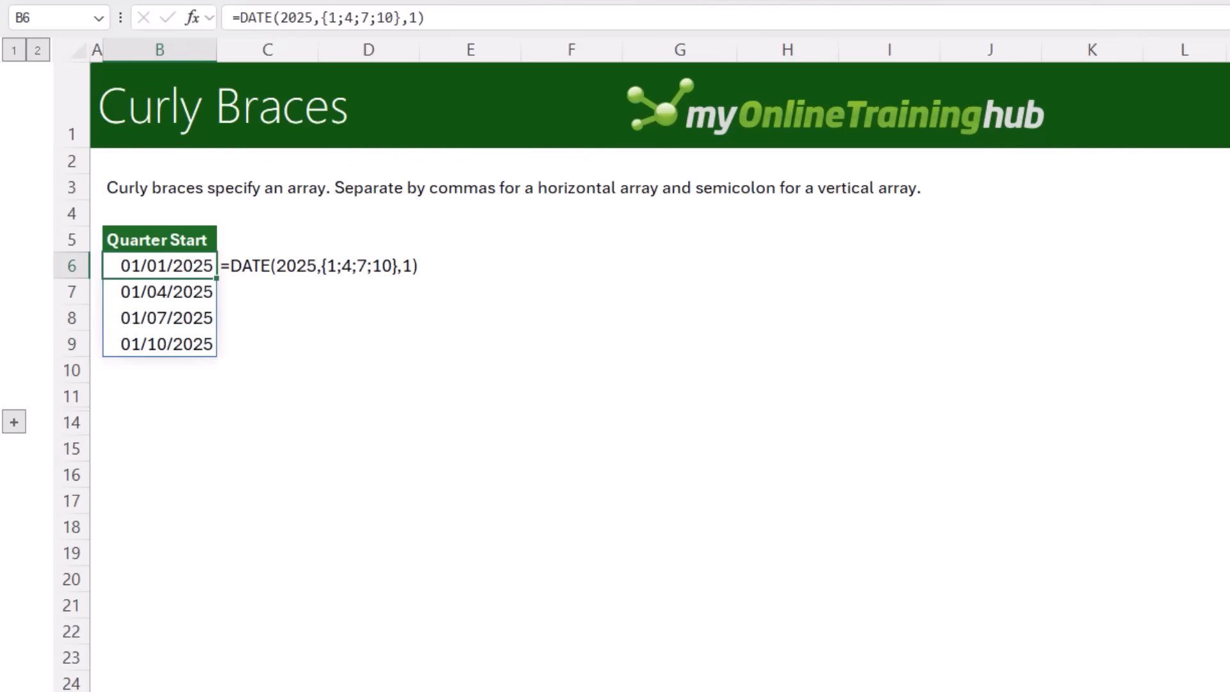
{"action": "type", "text": "=d"}
{"action": "type", "text": "ate"}
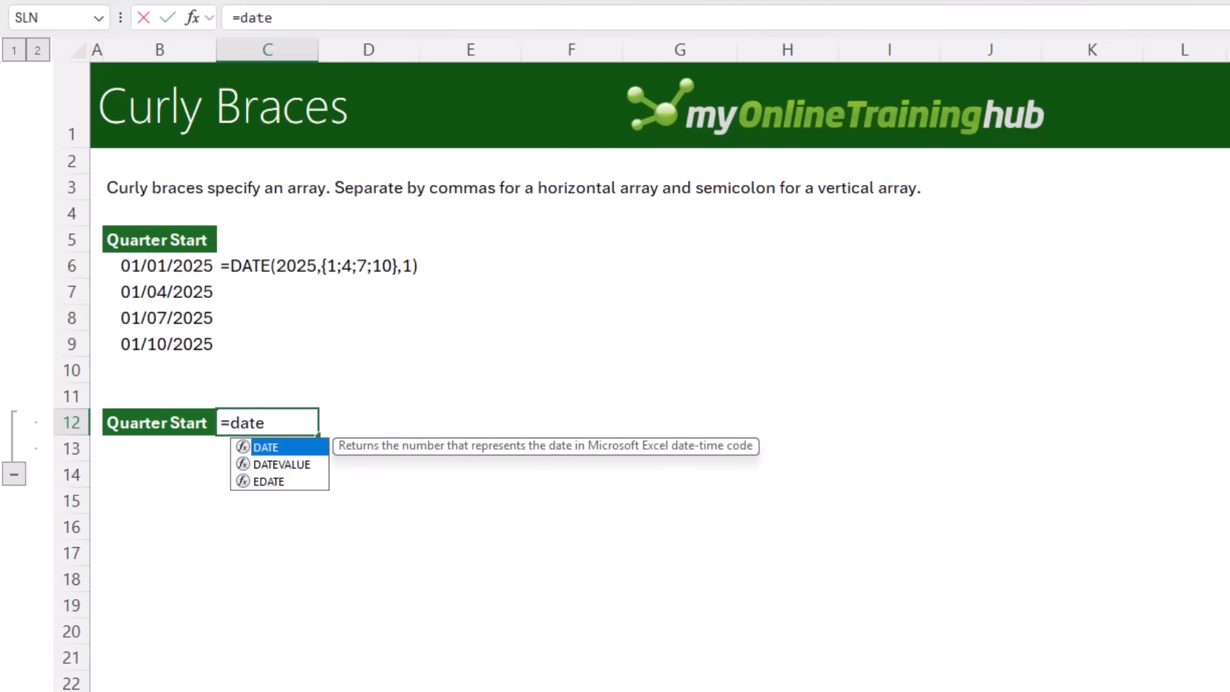
{"action": "key", "text": "Tab"}
{"action": "type", "text": "2025,"}
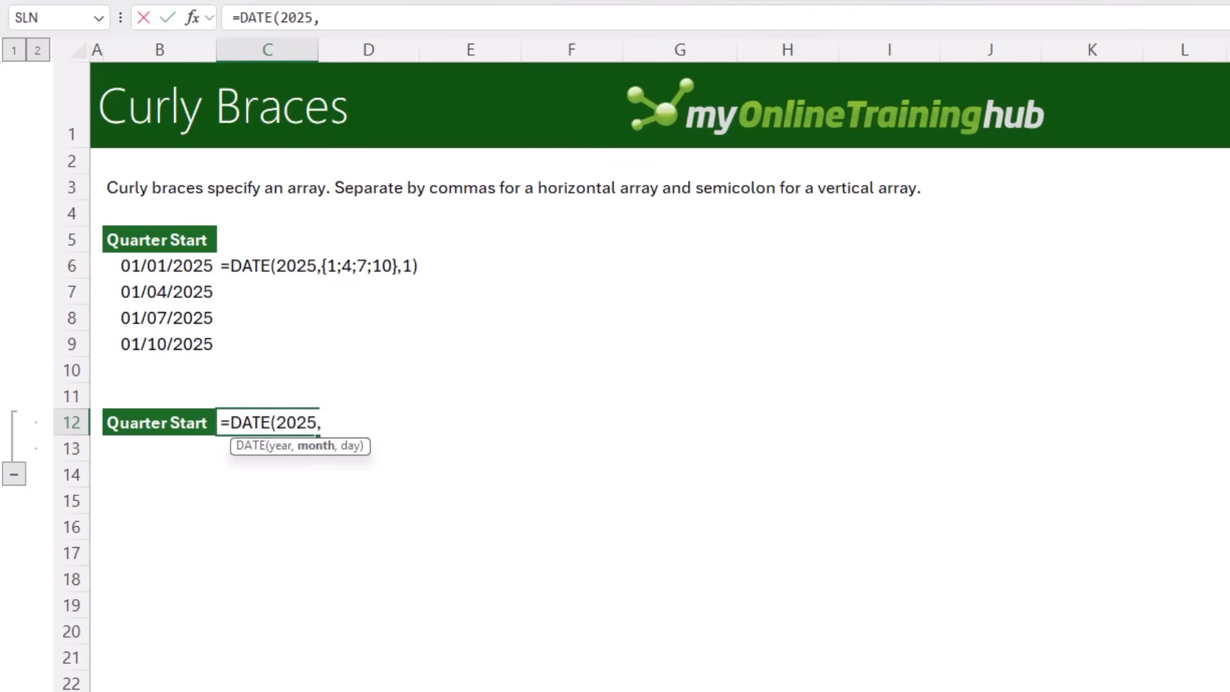
{"action": "type", "text": "{1,4,7,10"}
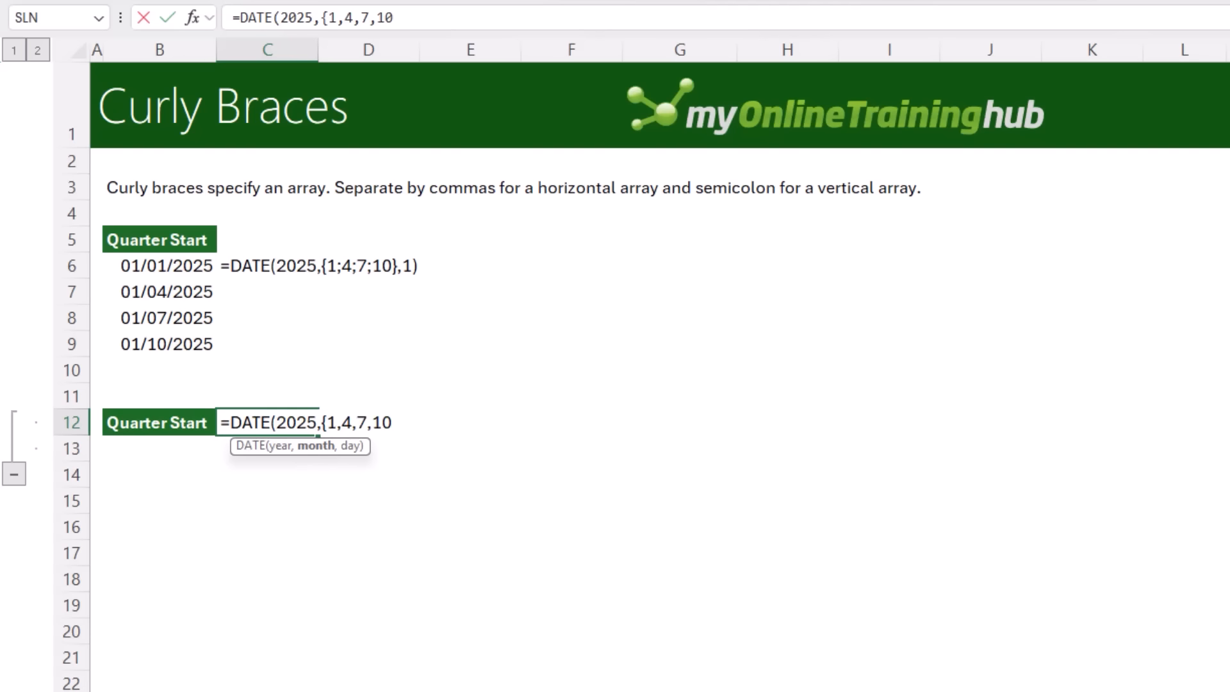
{"action": "type", "text": "},"}
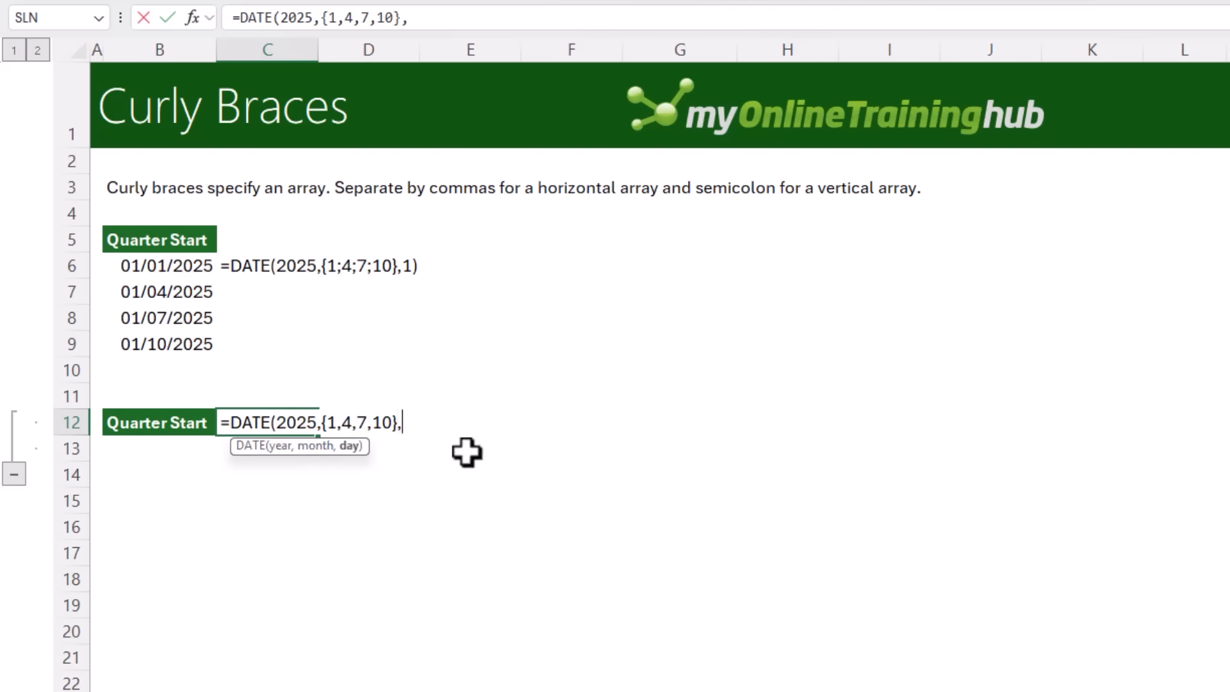
{"action": "type", "text": "1)"}
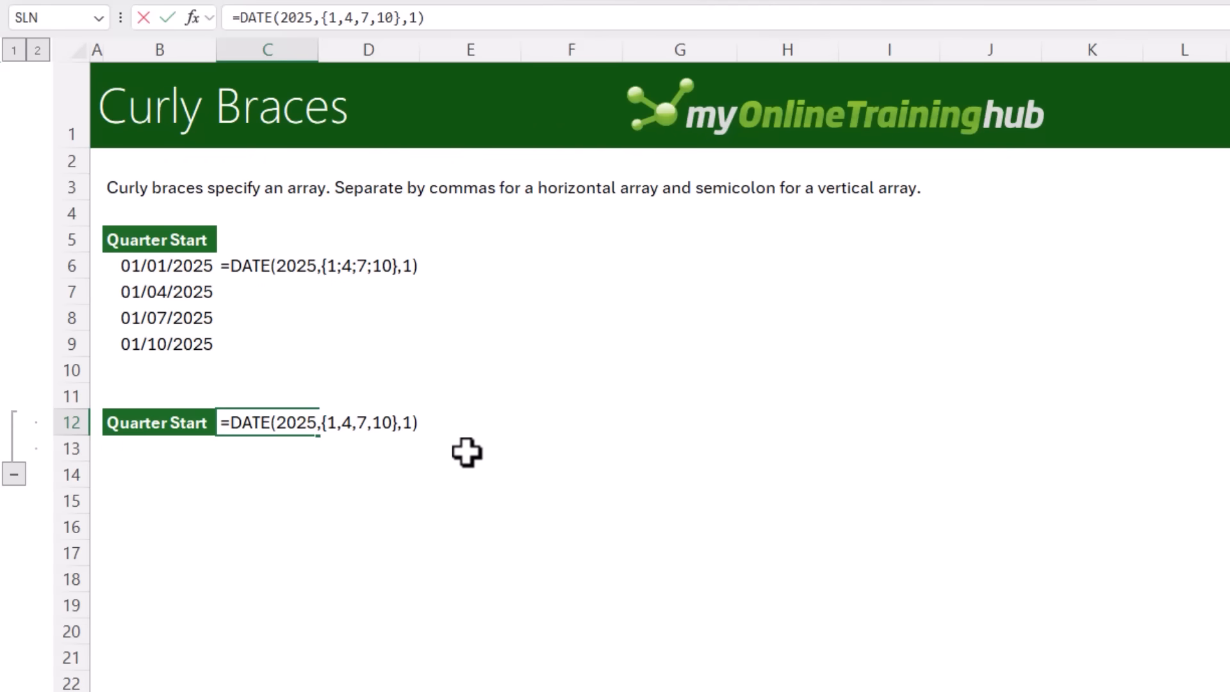
{"action": "key", "text": "Return"}
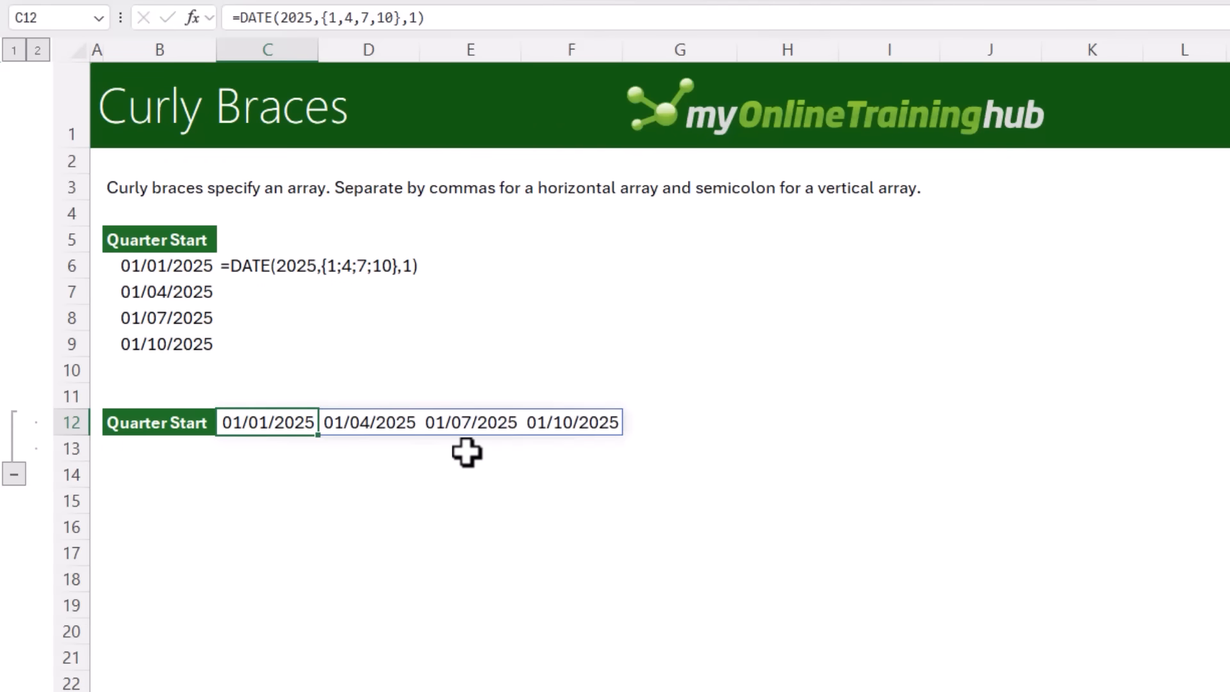
Compare the vertical array formula in B6 with the horizontal array formula in C12
{"action": "left_click", "coordinate": [184, 266]}
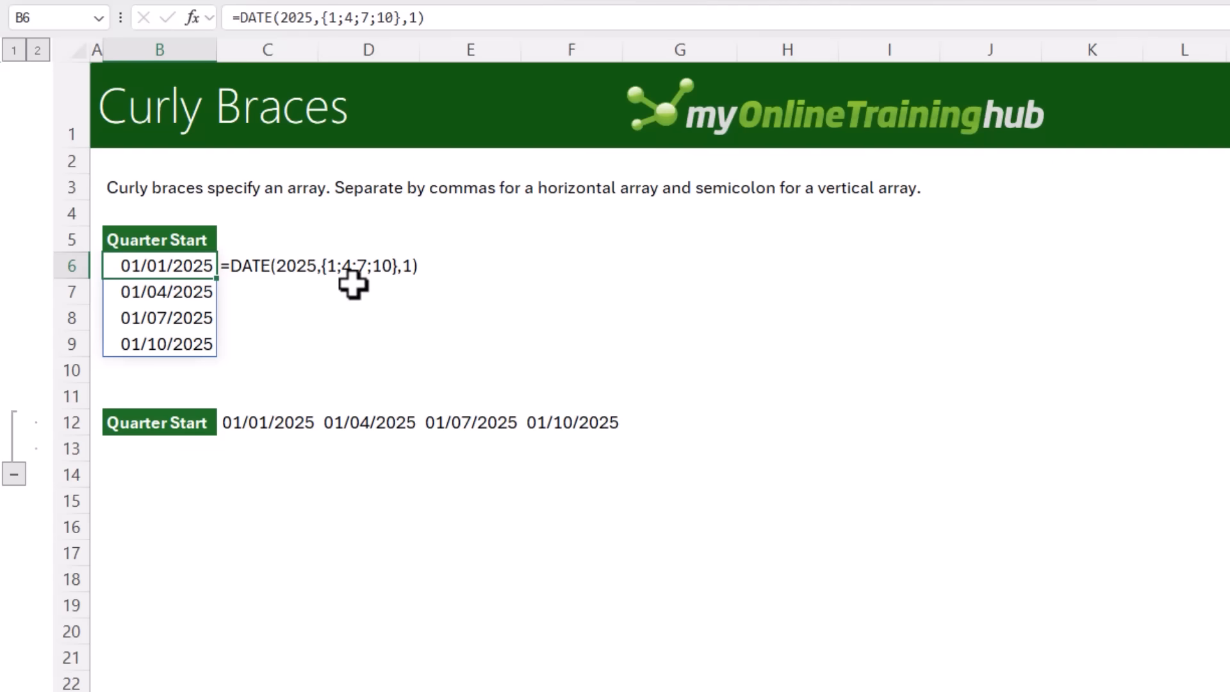
{"action": "left_click", "coordinate": [278, 420]}
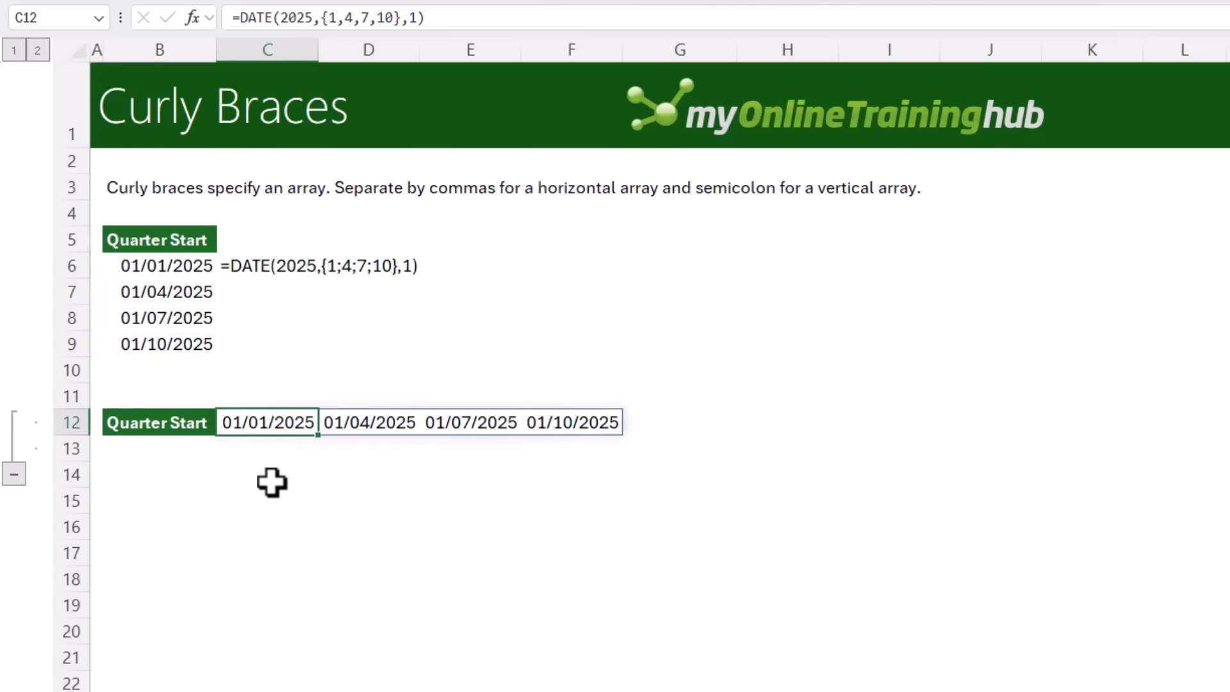
{"action": "double_click", "coordinate": [256, 423]}
{"action": "key", "text": "Escape"}
Re-enter the C12 formula as a legacy Ctrl+Shift+Enter array formula across C12:F12, then undo it
{"action": "left_click_drag", "start_coordinate": [285, 420], "coordinate": [581, 421]}
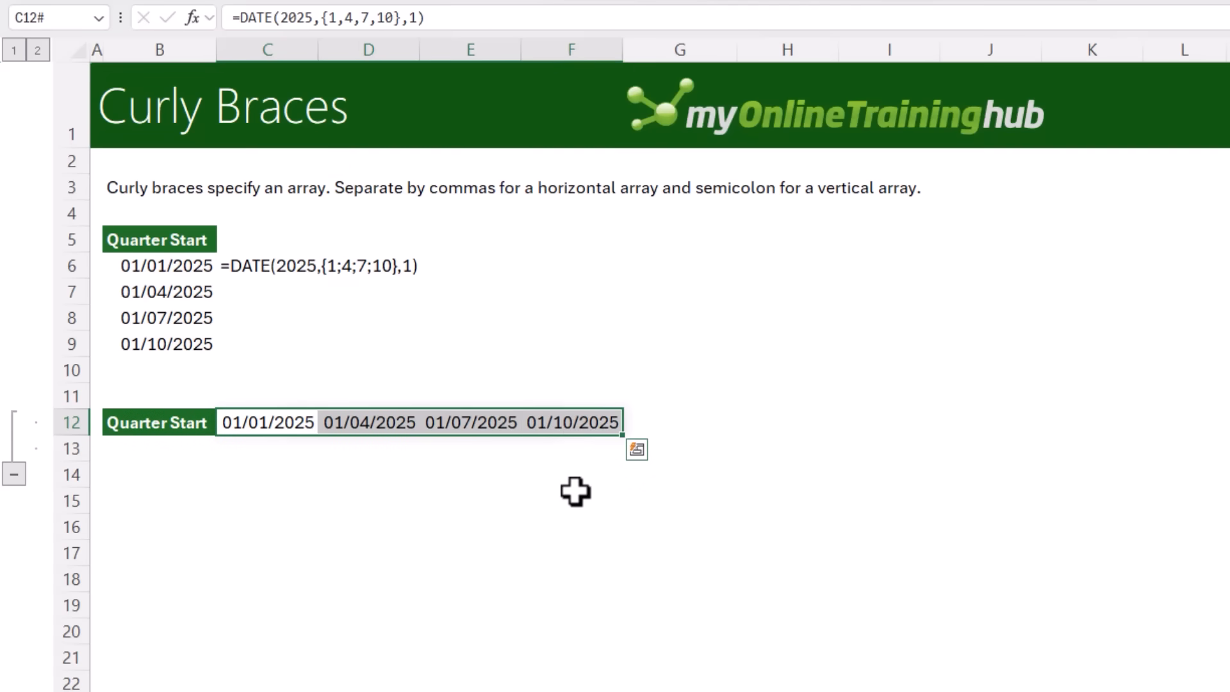
{"action": "key", "text": "F2"}
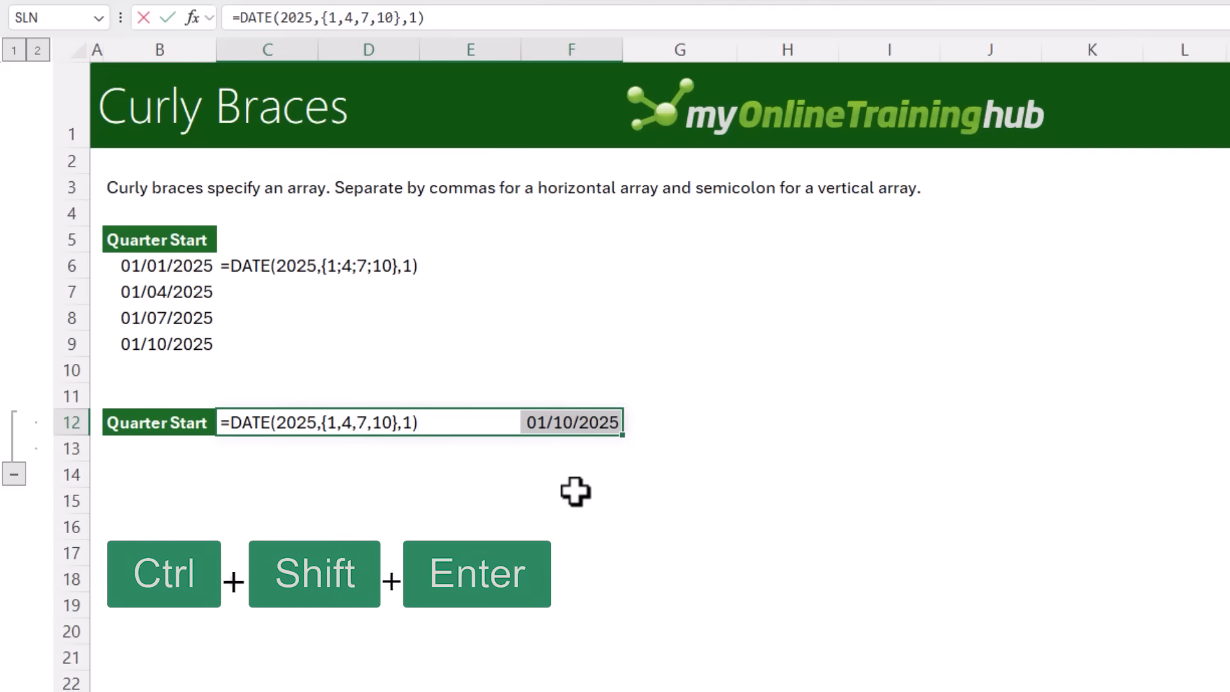
{"action": "key", "text": "ctrl+shift+Return"}
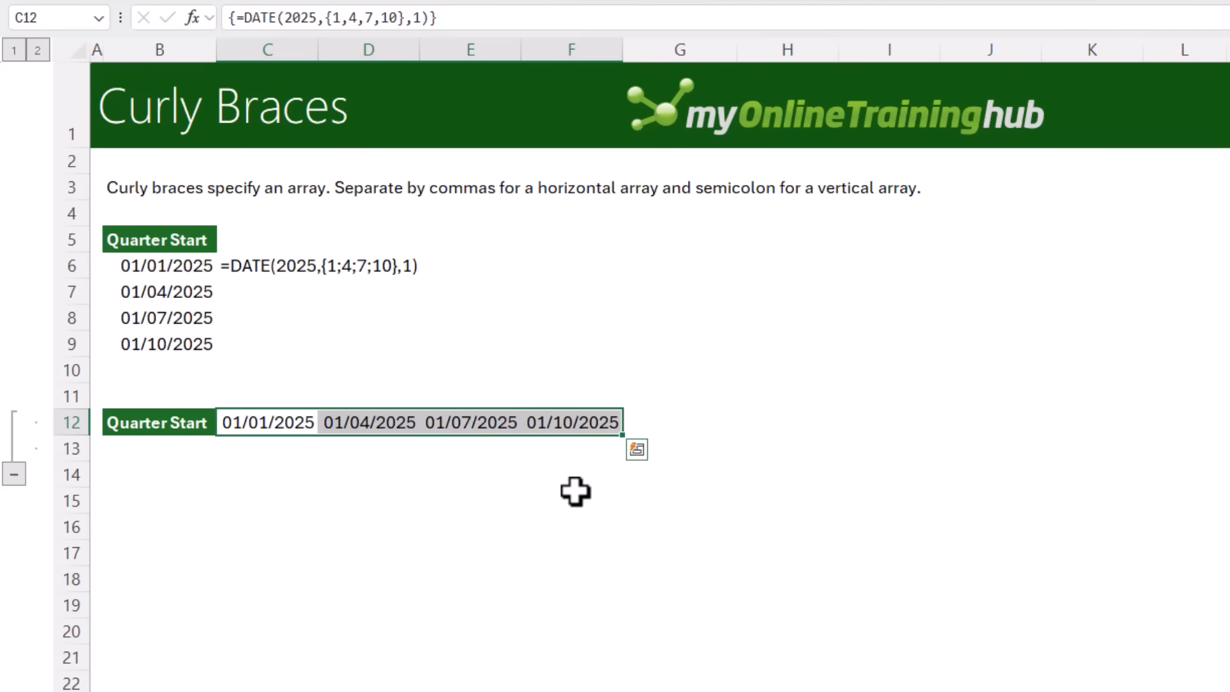
{"action": "key", "text": "ctrl+z"}
On the Trim Ref Dot Operator sheet, review the fixed-range =SUM(C6:C8) formula in F6 and the sales column
{"action": "left_click", "coordinate": [300, 425]}
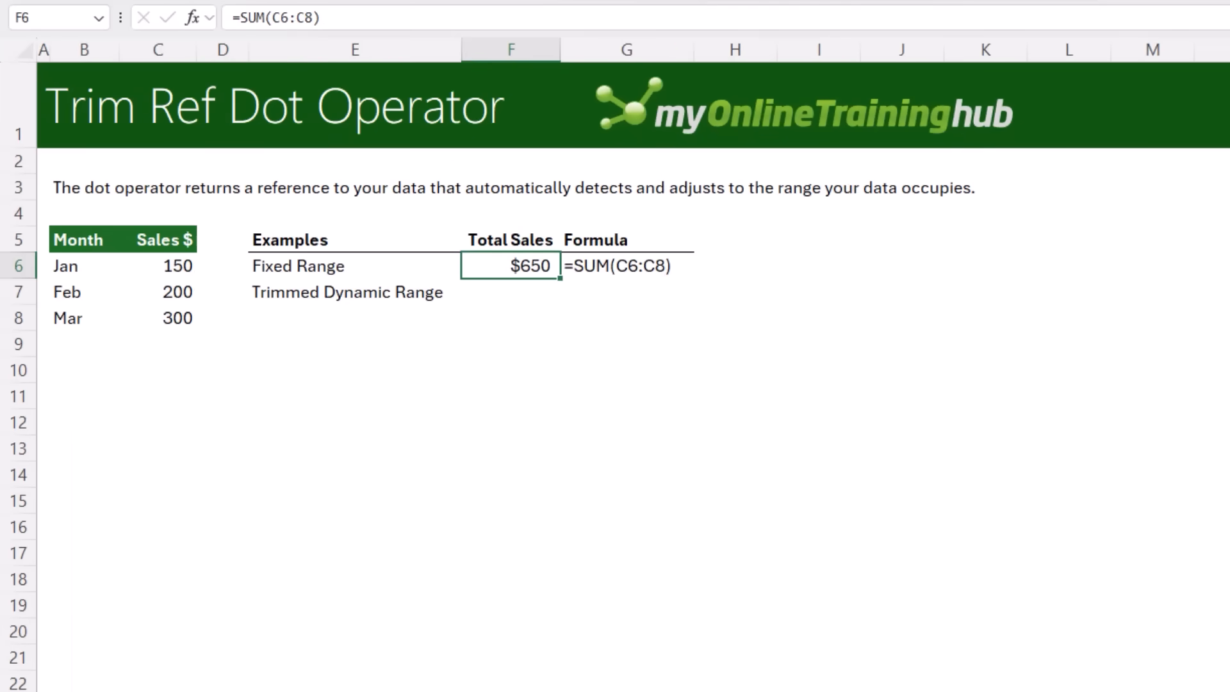
{"action": "key", "text": "F2"}
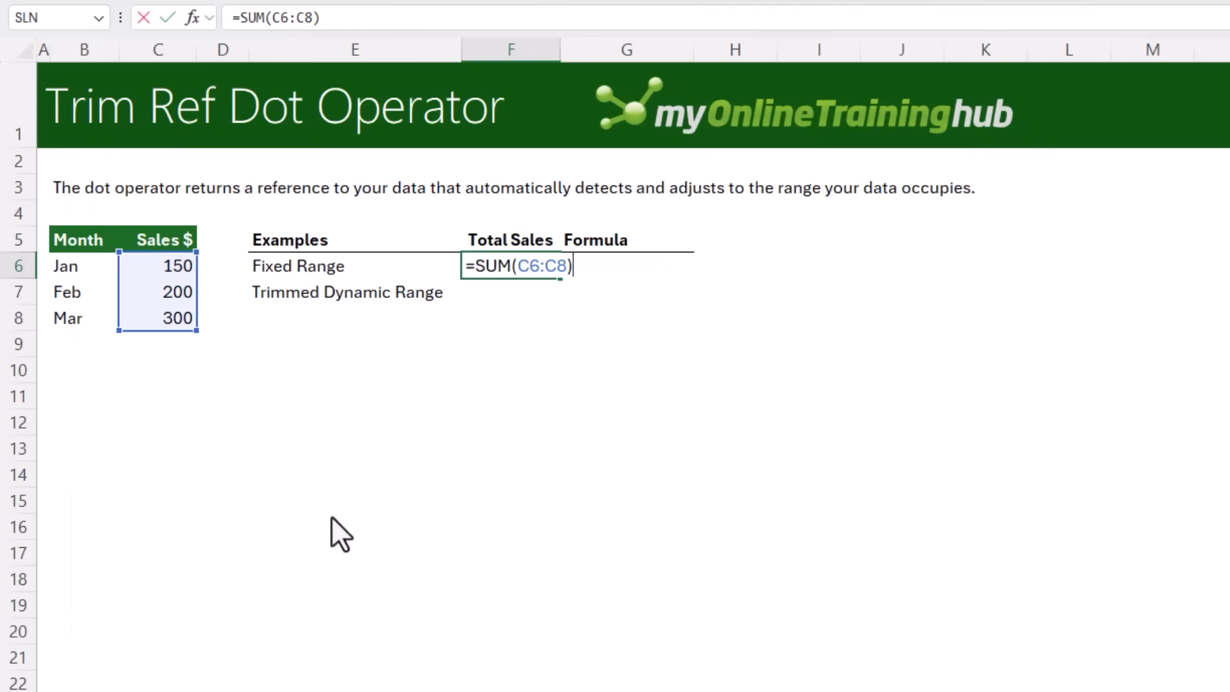
{"action": "key", "text": "Escape"}
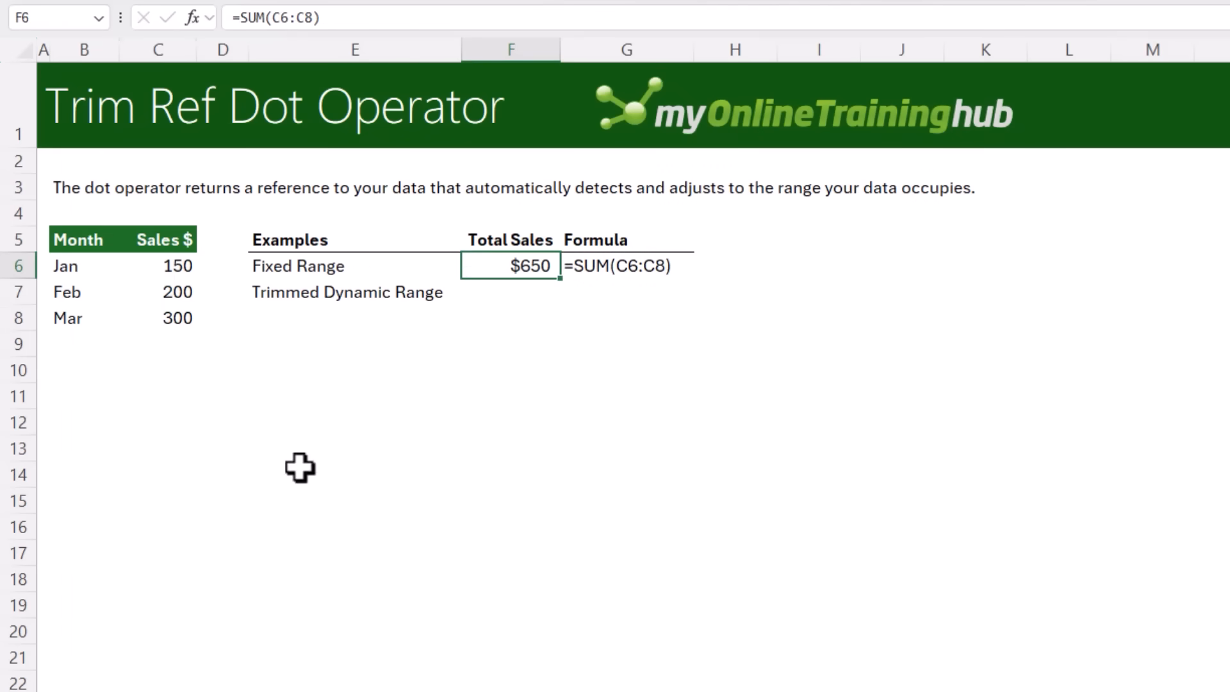
{"action": "left_click_drag", "start_coordinate": [165, 266], "coordinate": [178, 644]}
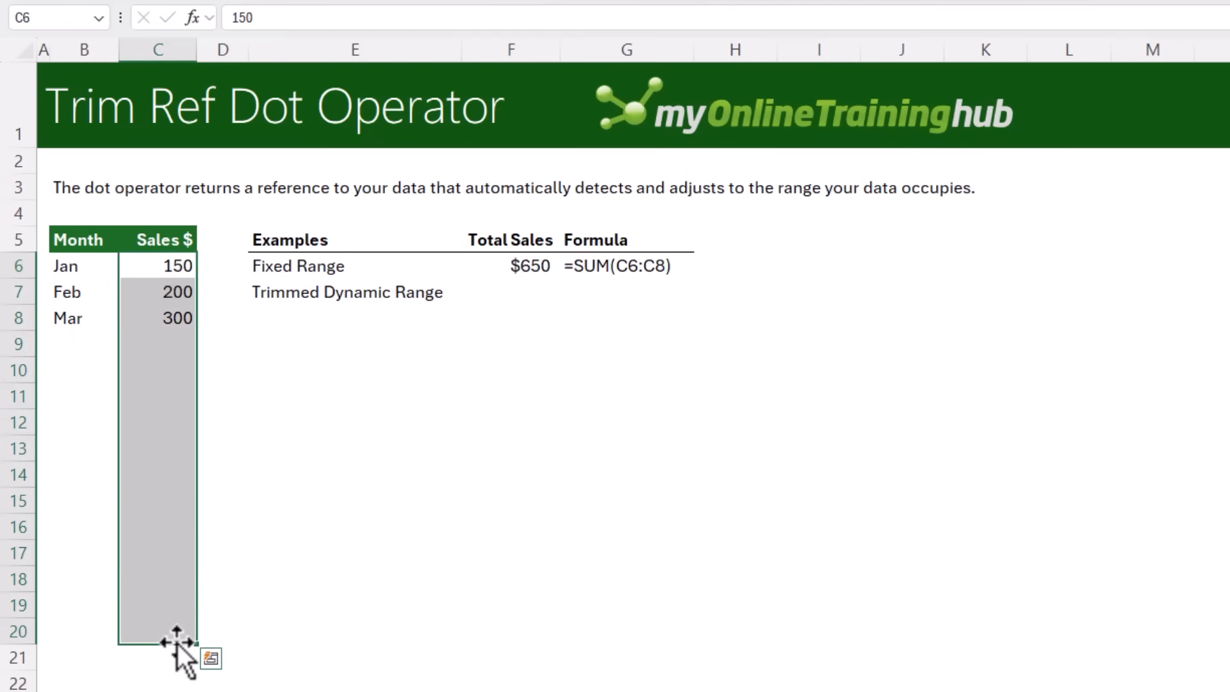
{"action": "left_click", "coordinate": [499, 293]}
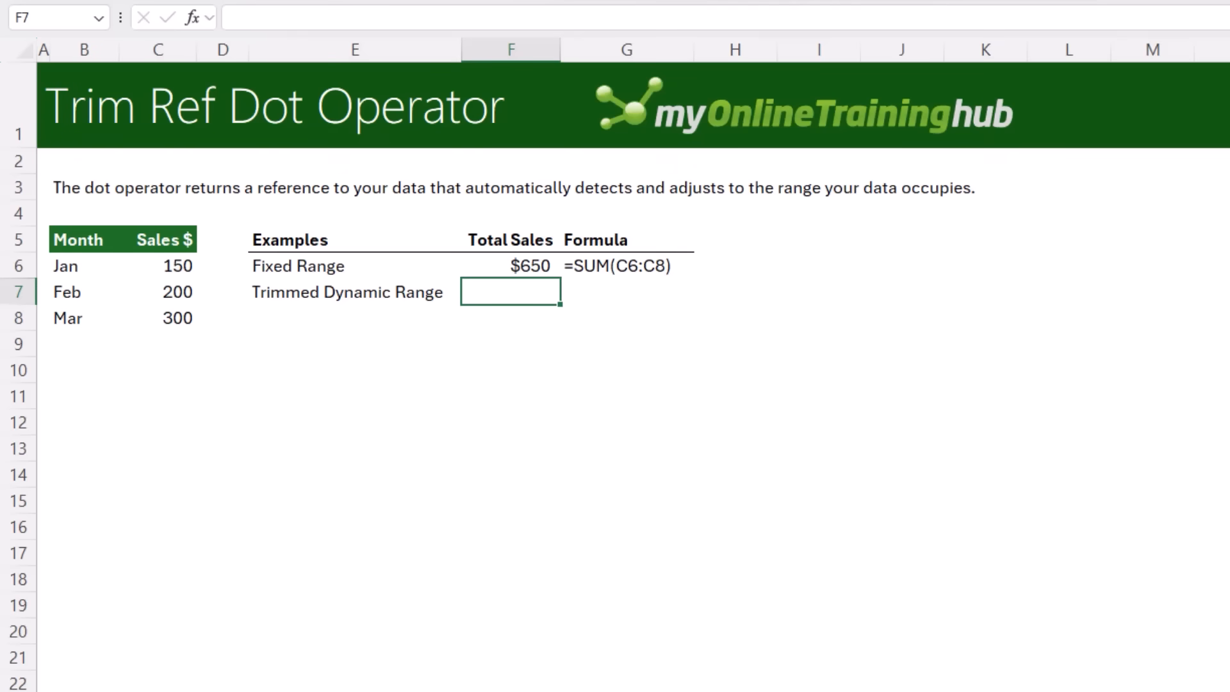
{"action": "key", "text": "Up"}
{"action": "key", "text": "F2"}
{"action": "key", "text": "Escape"}
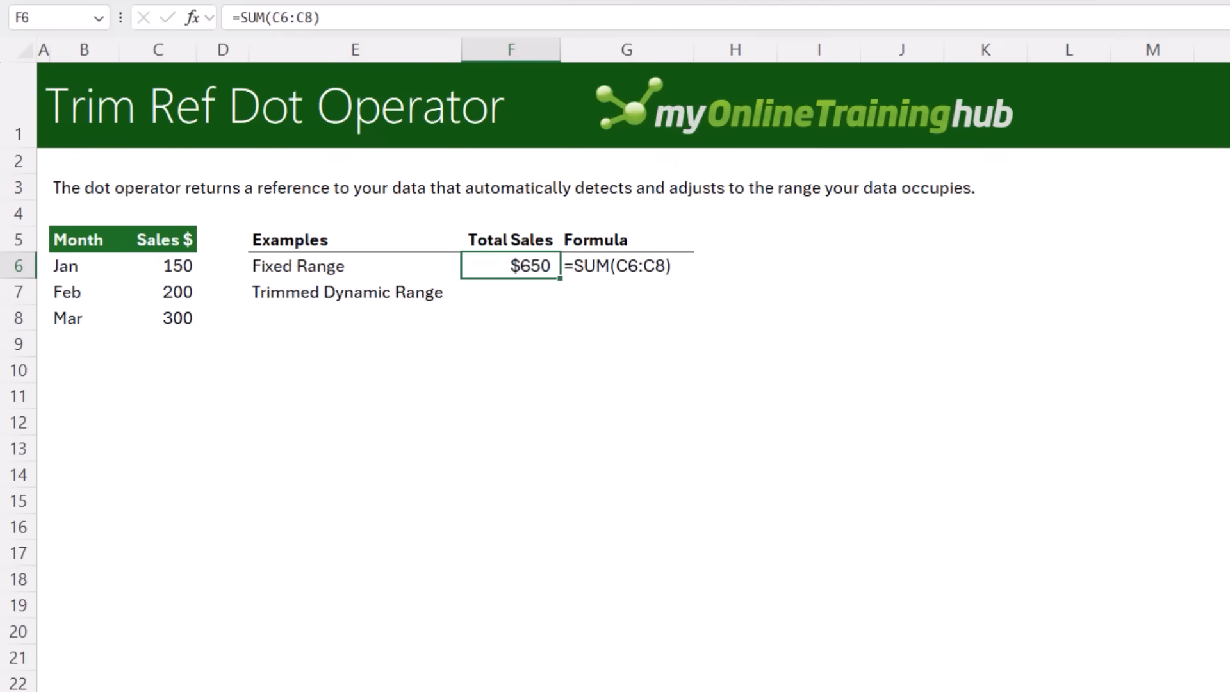
{"action": "left_click", "coordinate": [156, 342]}
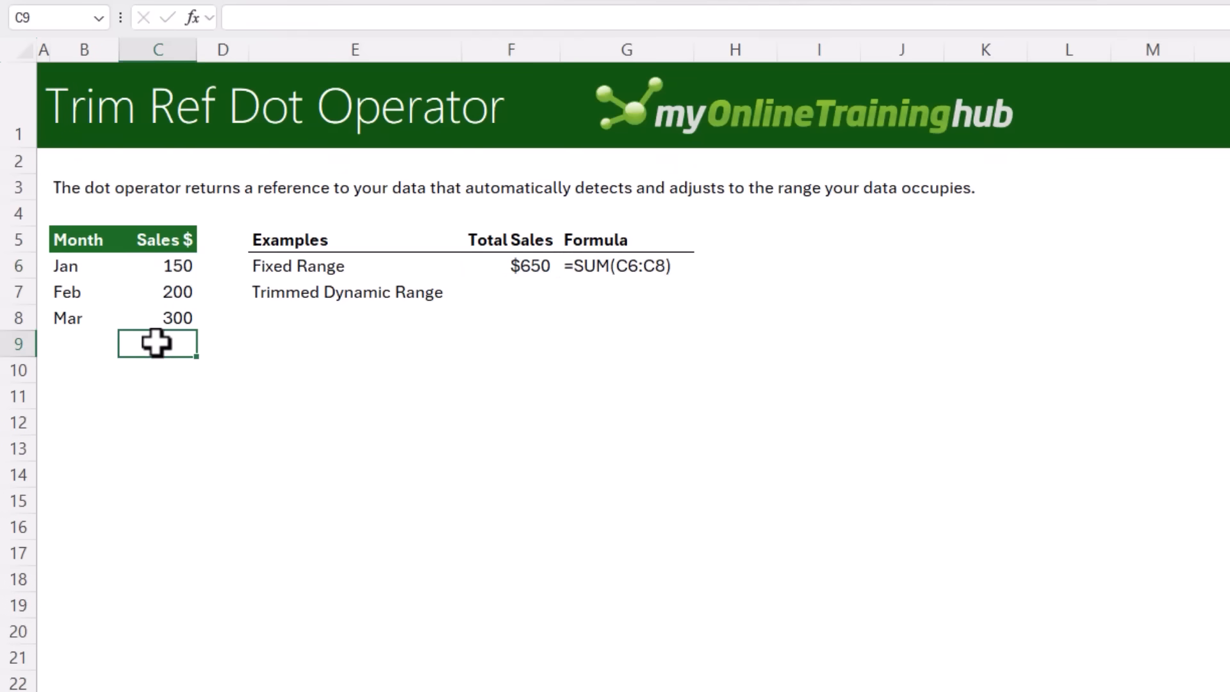
{"action": "left_click", "coordinate": [545, 293]}
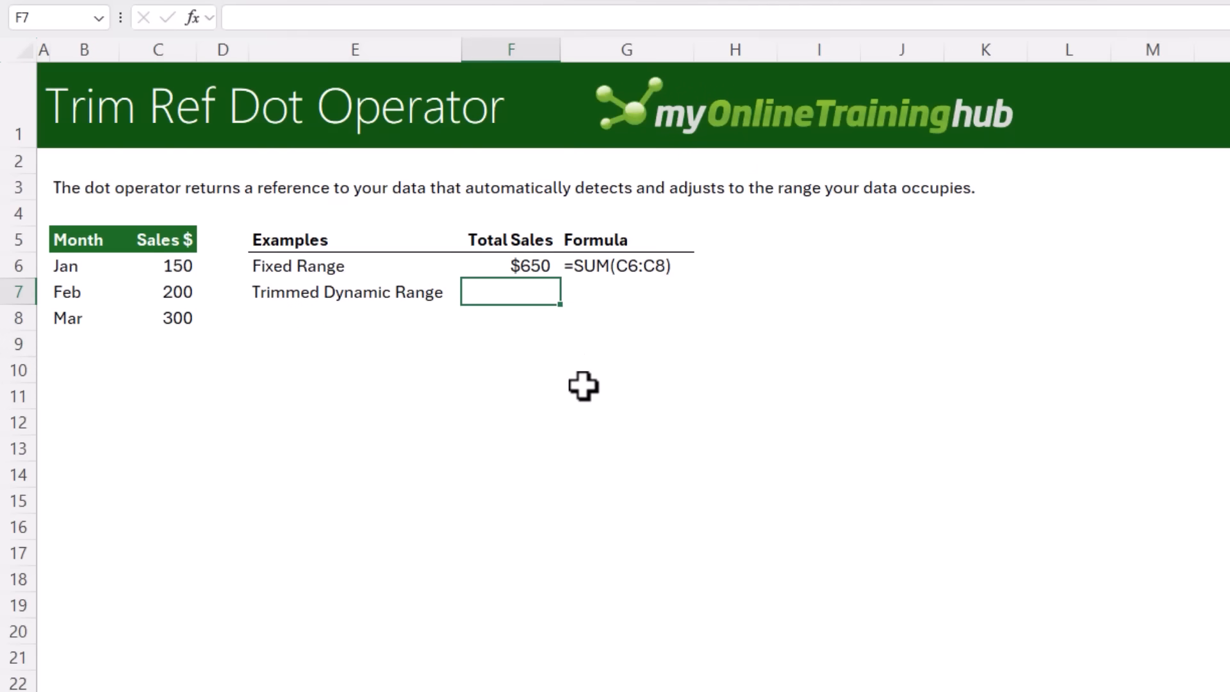
In F7, enter =SUM(C6:.C20) to total sales with a trailing-trimmed range reference
{"action": "type", "text": "=sum"}
{"action": "key", "text": "Tab"}
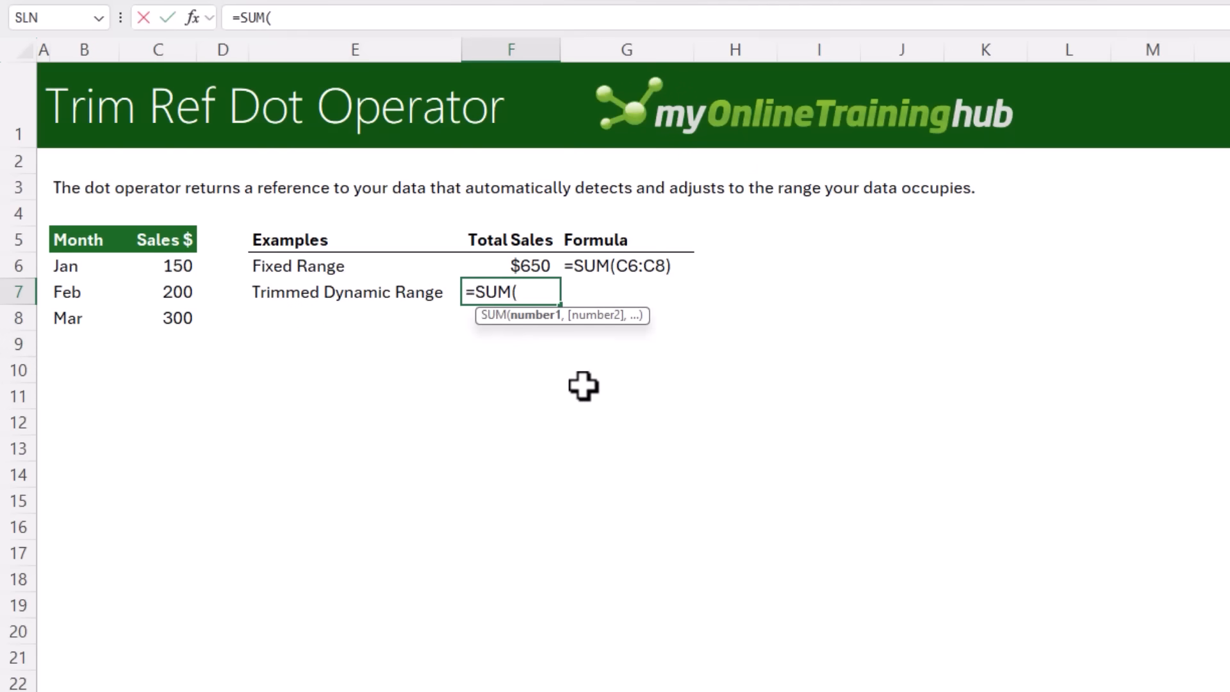
{"action": "left_click_drag", "start_coordinate": [177, 260], "coordinate": [151, 630]}
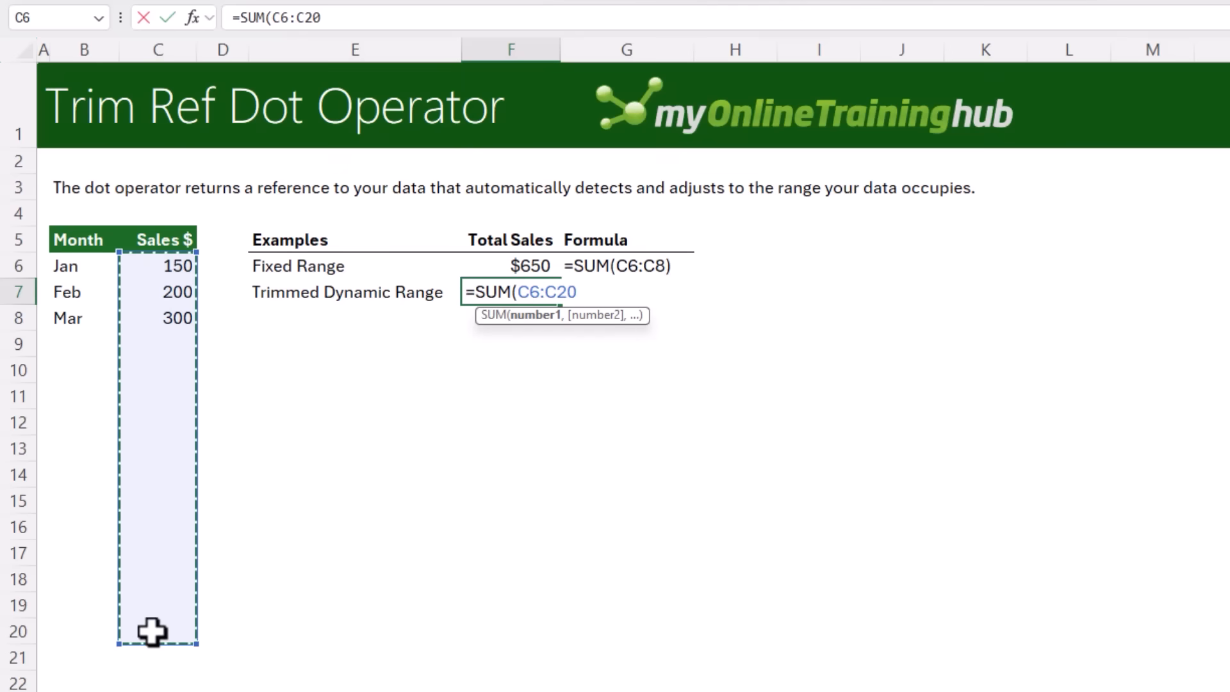
{"action": "left_click", "coordinate": [544, 295]}
{"action": "type", "text": "."}
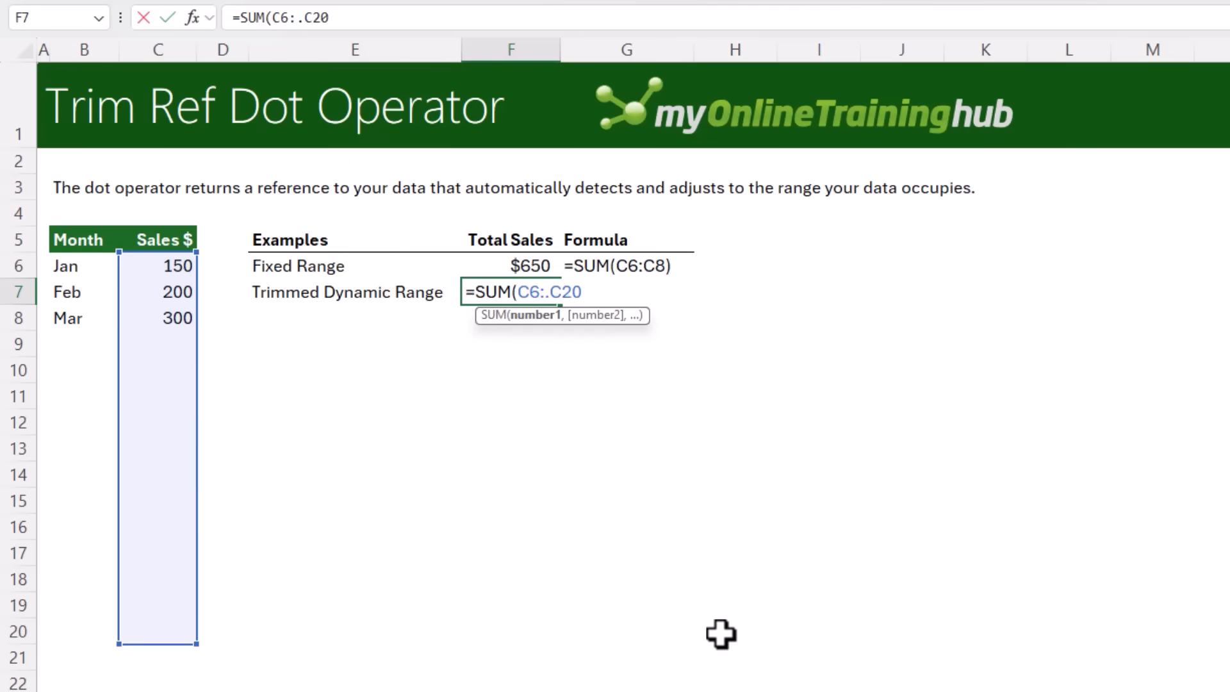
{"action": "key", "text": "Return"}
{"action": "key", "text": "Up"}
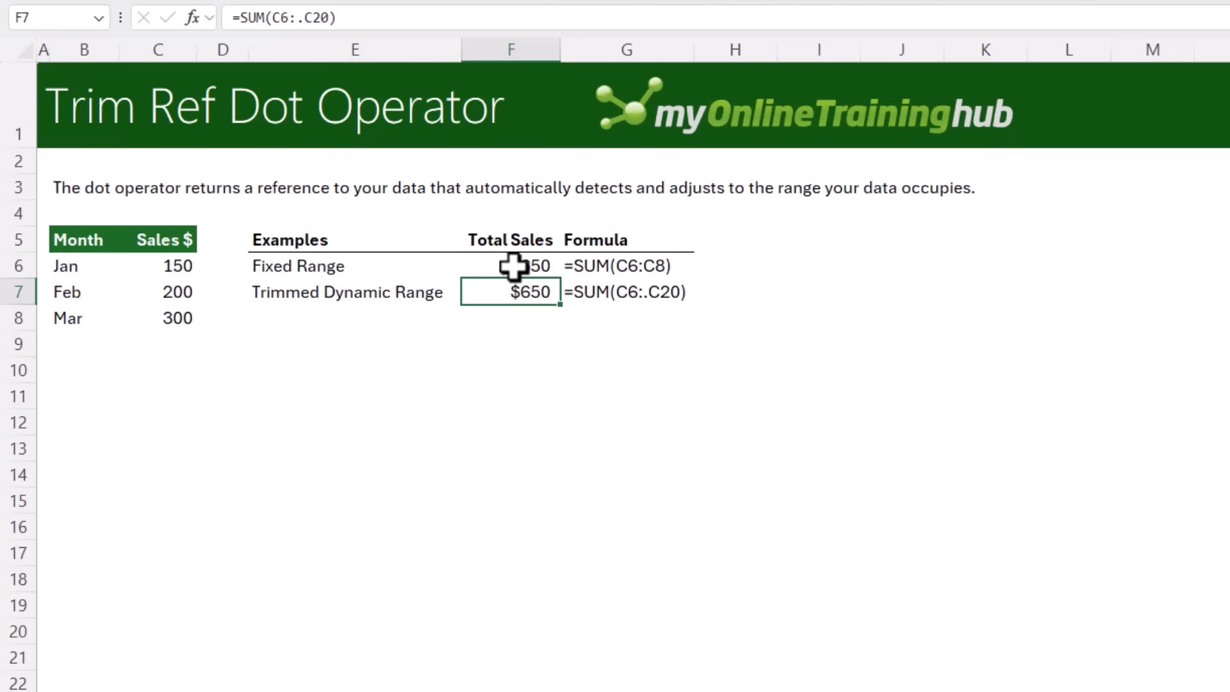
Add a new month Apr with sales of 500 in row 9 below the existing data
{"action": "left_click_drag", "start_coordinate": [514, 268], "coordinate": [513, 297]}
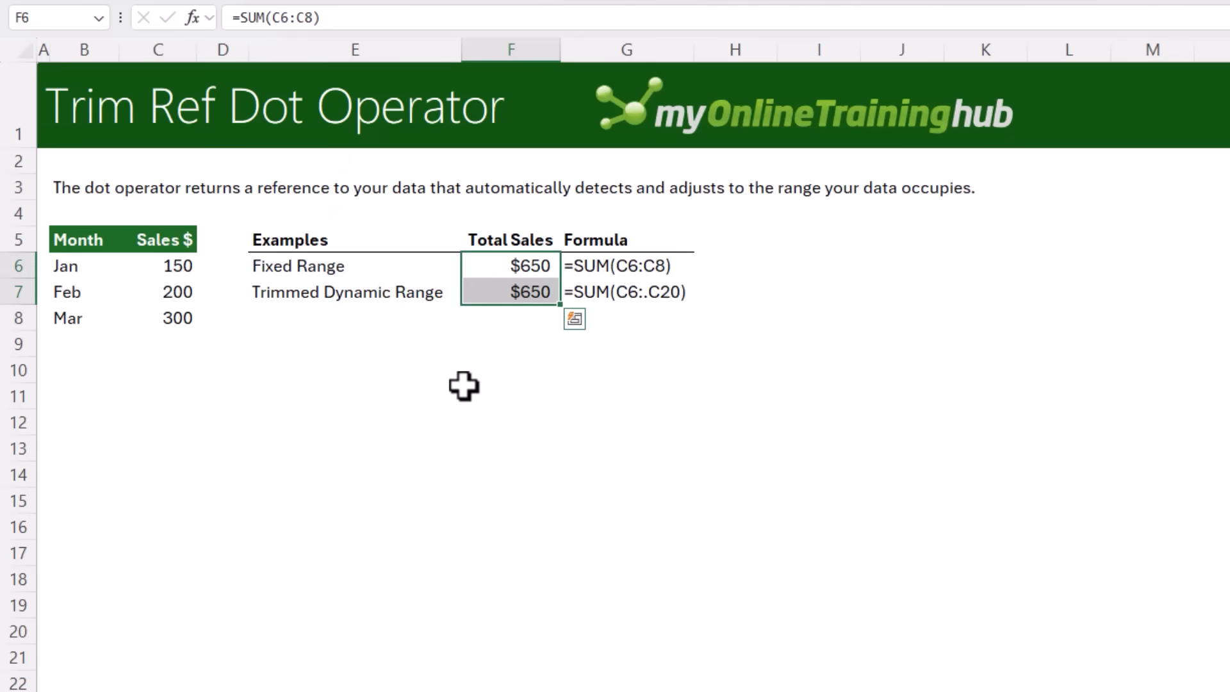
{"action": "left_click", "coordinate": [82, 338]}
{"action": "type", "text": "Apr"}
{"action": "key", "text": "Tab"}
{"action": "type", "text": "500"}
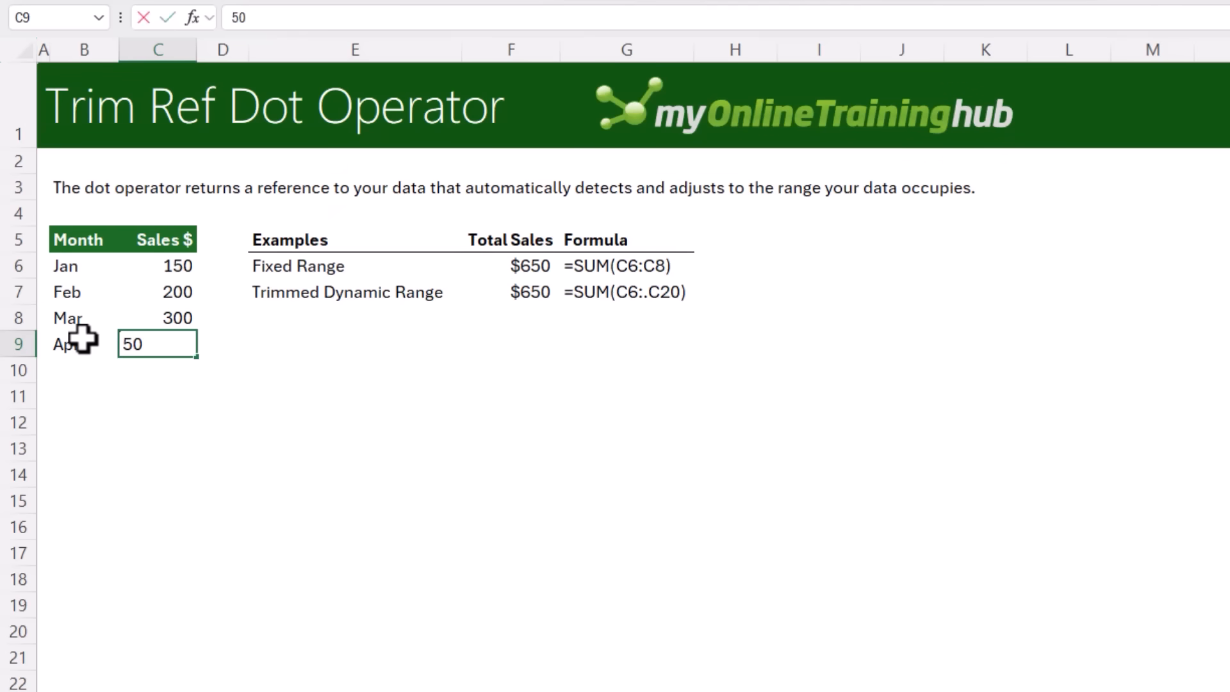
{"action": "key", "text": "Return"}
{"action": "left_click", "coordinate": [83, 338]}
{"action": "left_click", "coordinate": [485, 293]}
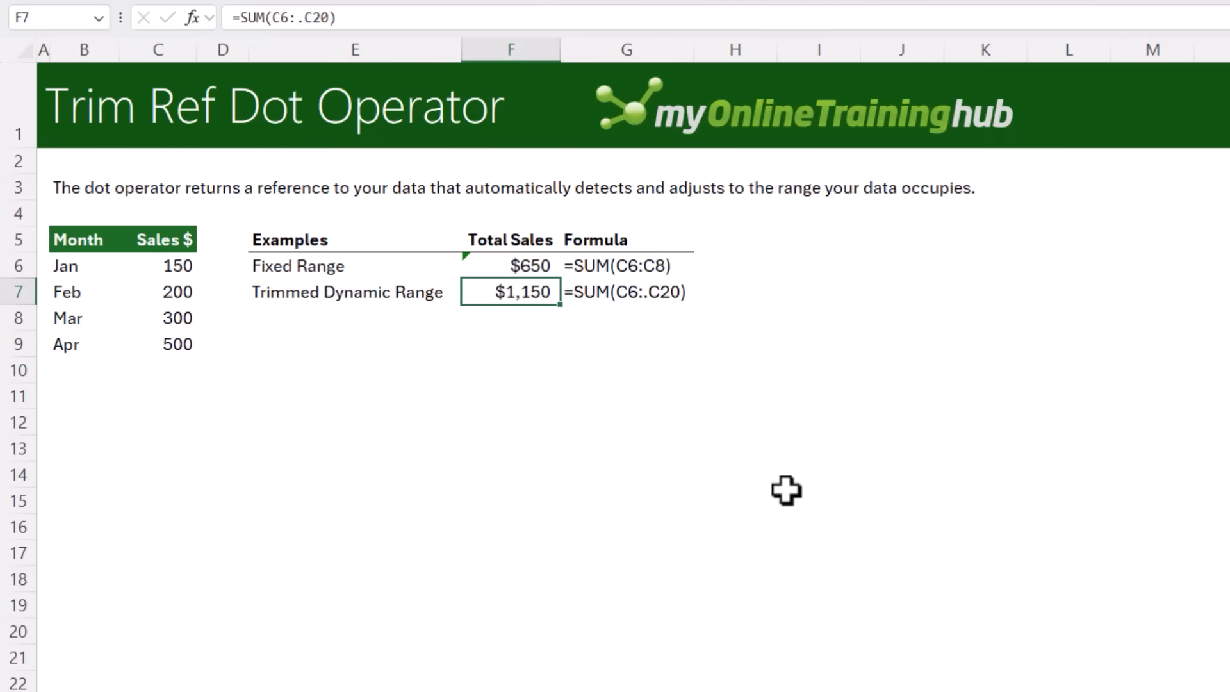
Change the F7 formula to =SUM(C6.:.C20) so the range trims blanks at both ends
{"action": "left_click", "coordinate": [535, 268]}
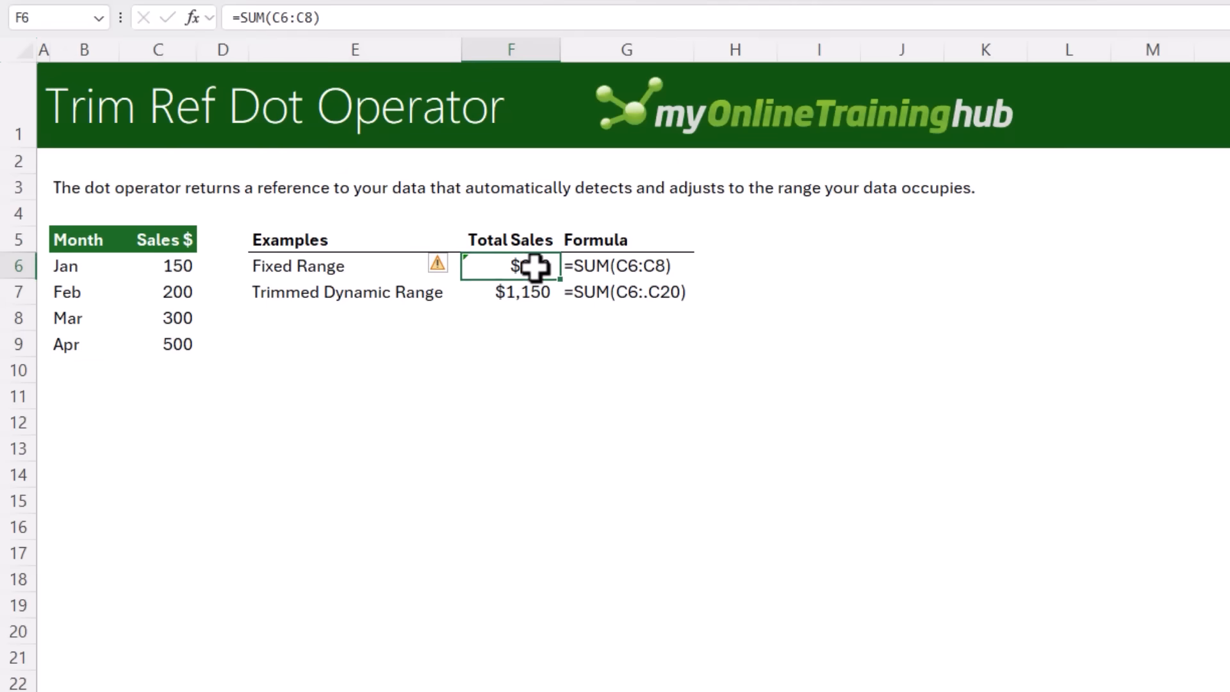
{"action": "key", "text": "F2"}
{"action": "key", "text": "Escape"}
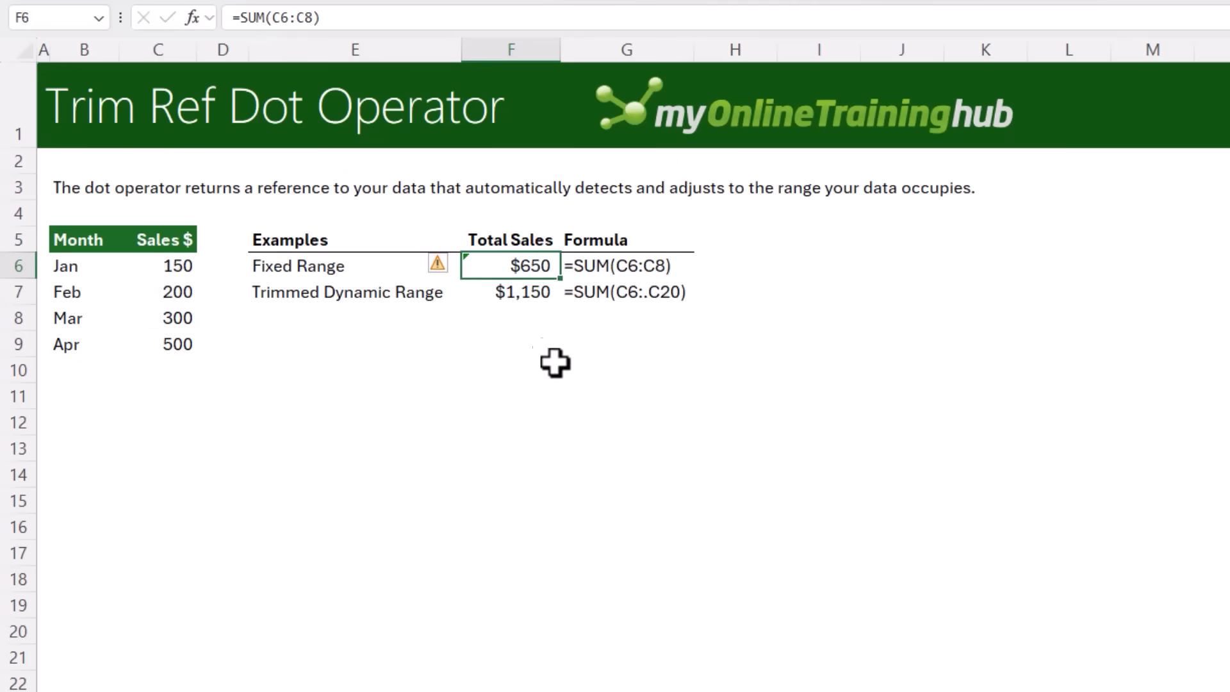
{"action": "left_click", "coordinate": [576, 289]}
{"action": "key", "text": "F2"}
{"action": "left_click", "coordinate": [539, 292]}
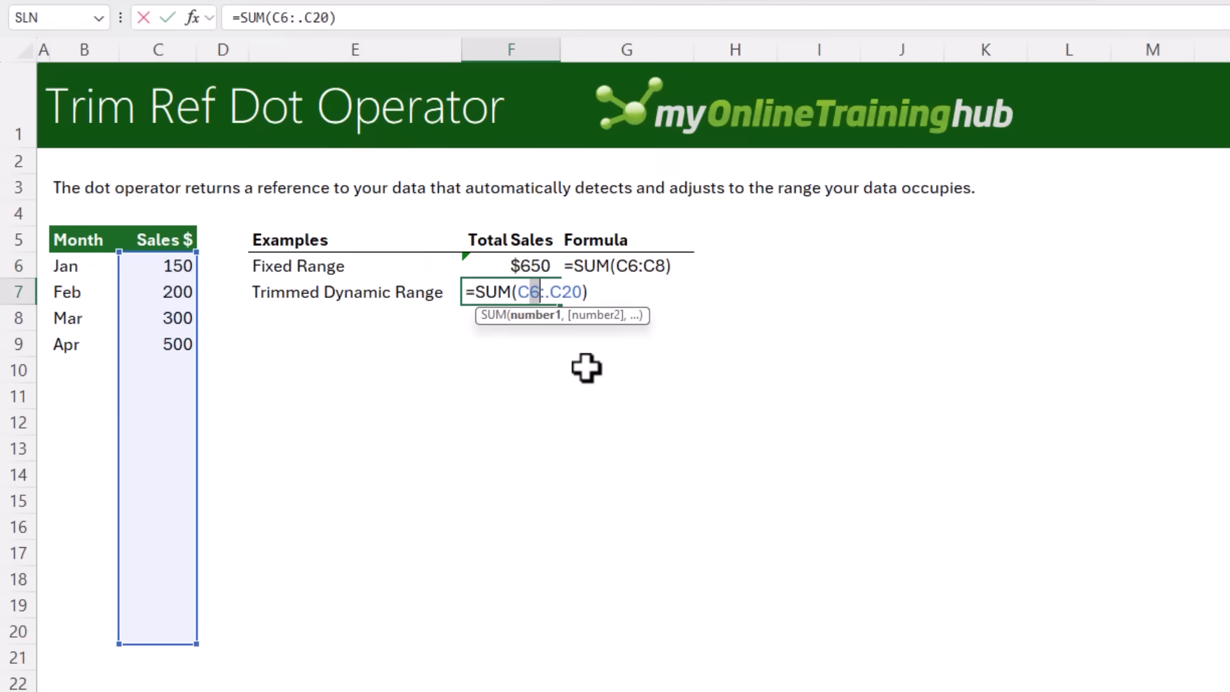
{"action": "type", "text": "."}
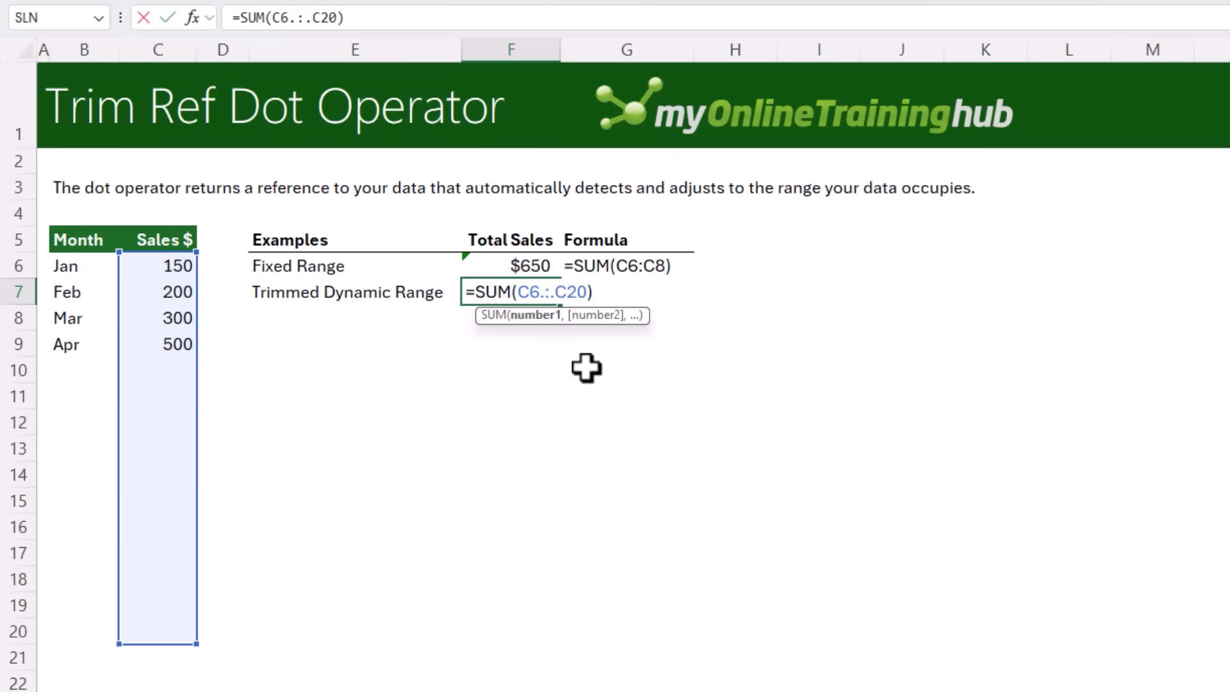
{"action": "key", "text": "Return"}
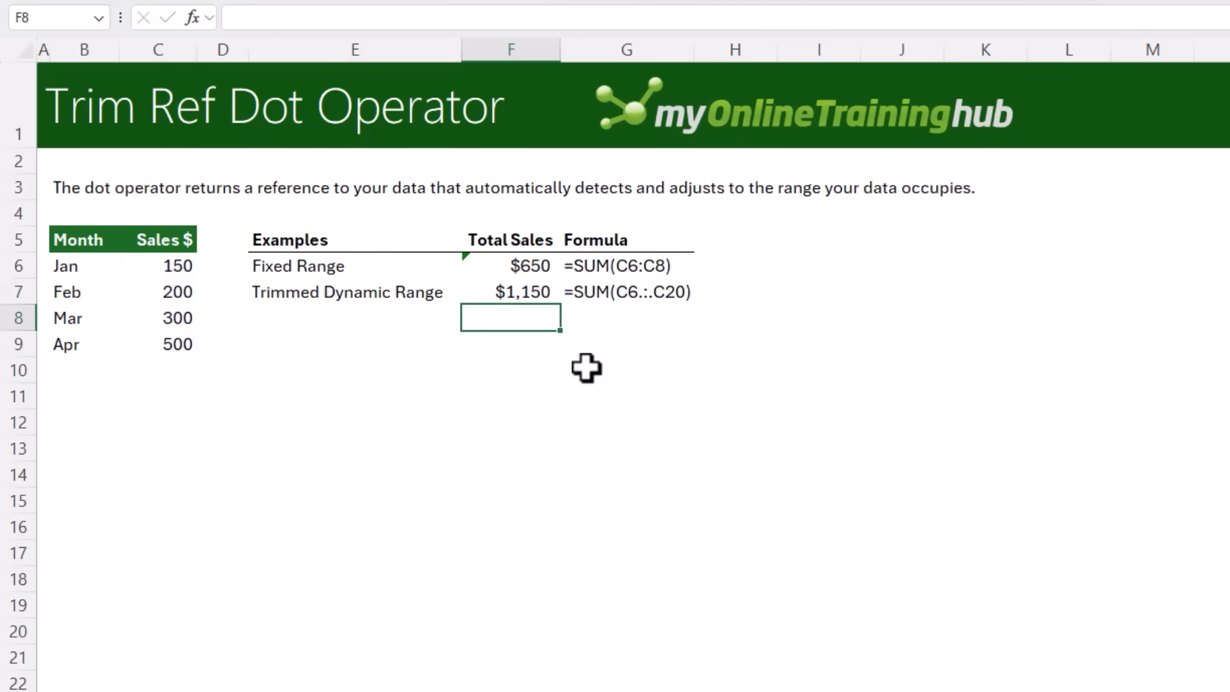
Begin entering a TRIMRANGE formula in F8
{"action": "type", "text": "=trimr"}
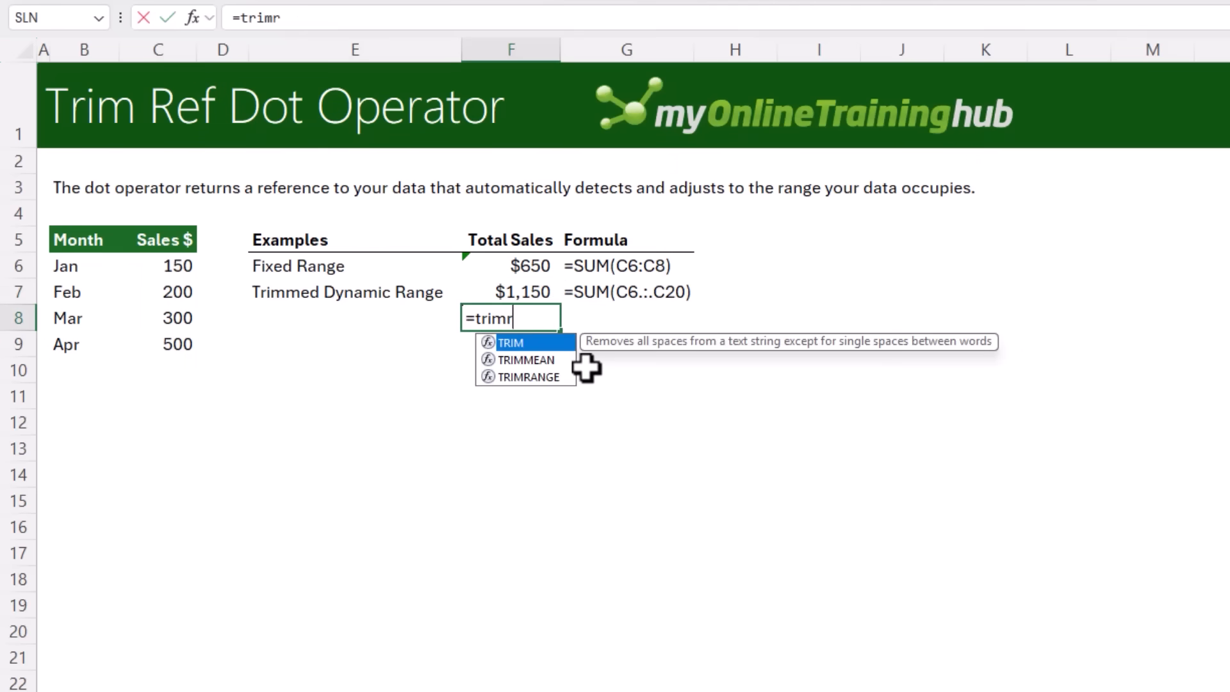
{"action": "key", "text": "Tab"}
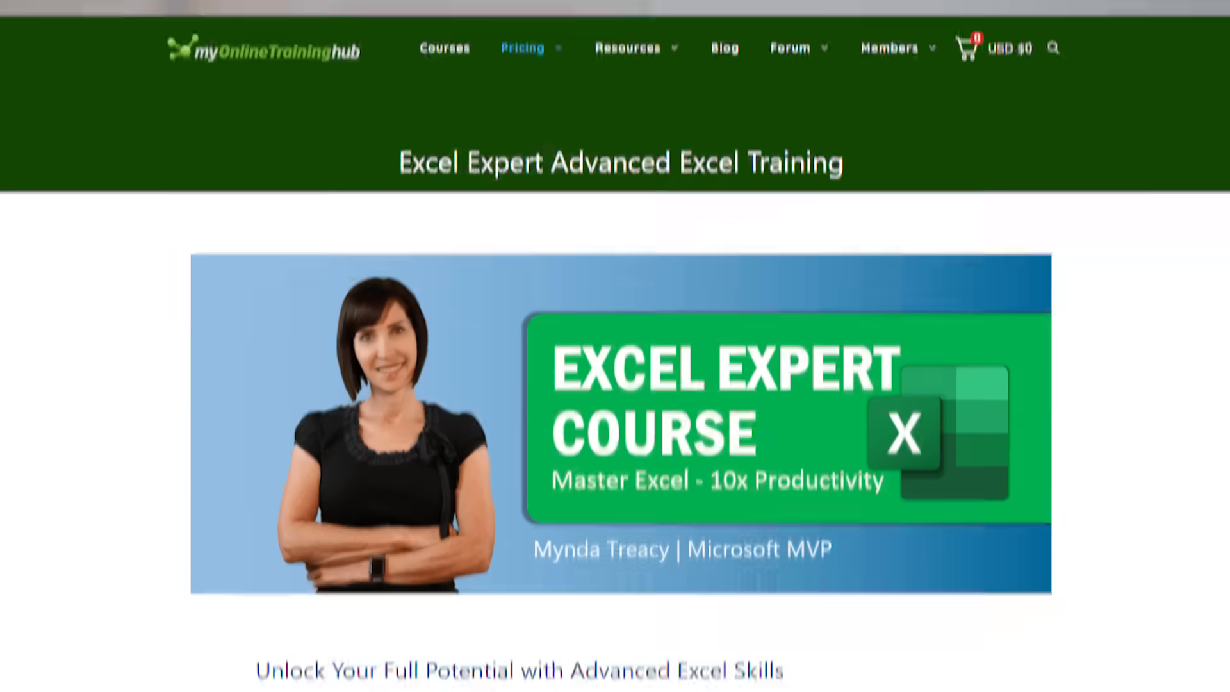
{"action": "scroll", "coordinate": [615, 346], "scroll_direction": "down", "scroll_amount": 4}
{"action": "scroll", "coordinate": [615, 346], "scroll_direction": "down", "scroll_amount": 12}
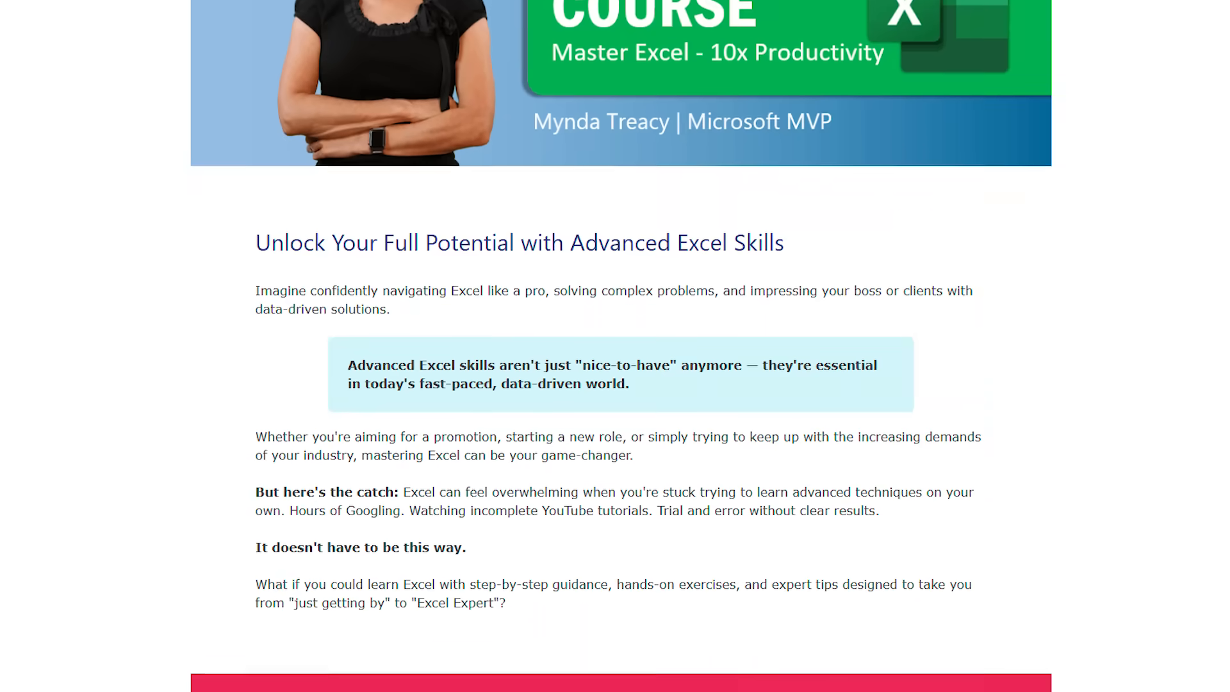
{"action": "scroll", "coordinate": [615, 345], "scroll_direction": "down", "scroll_amount": 15}
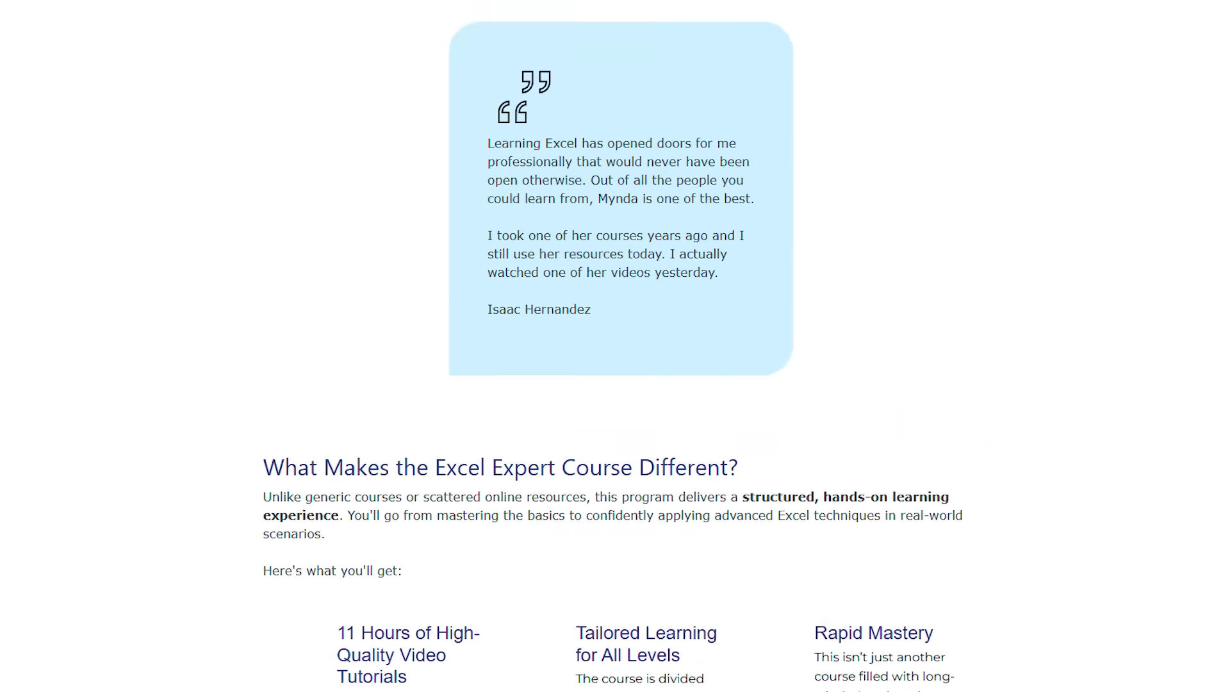
{"action": "scroll", "coordinate": [615, 346], "scroll_direction": "down", "scroll_amount": 13}
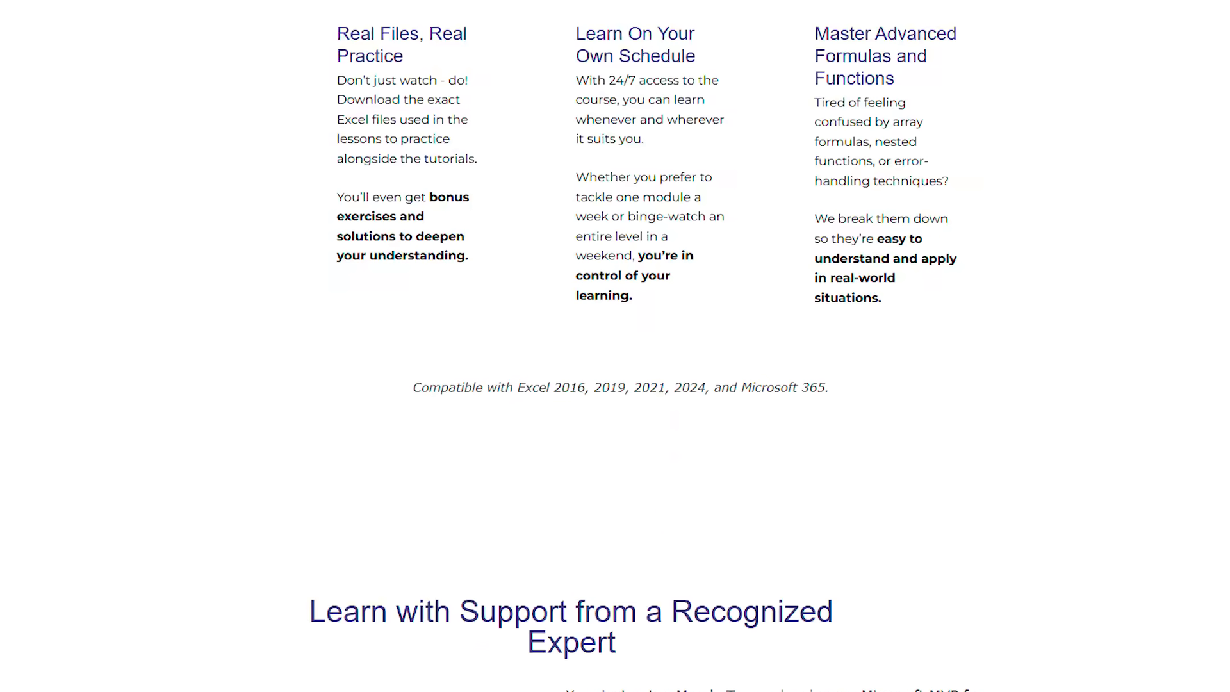
{"action": "scroll", "coordinate": [615, 346], "scroll_direction": "down", "scroll_amount": 6}
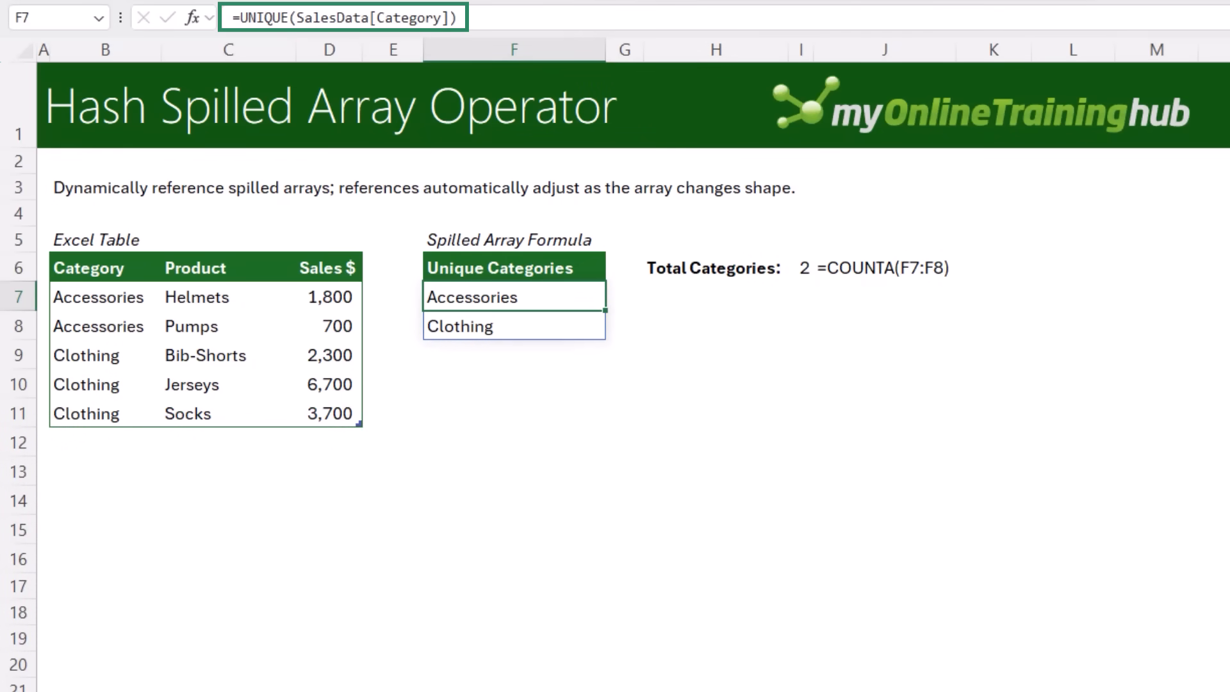
Paste a new Bikes / Road Bikes / 3,500 row directly below the sales table
{"action": "key", "text": "F2"}
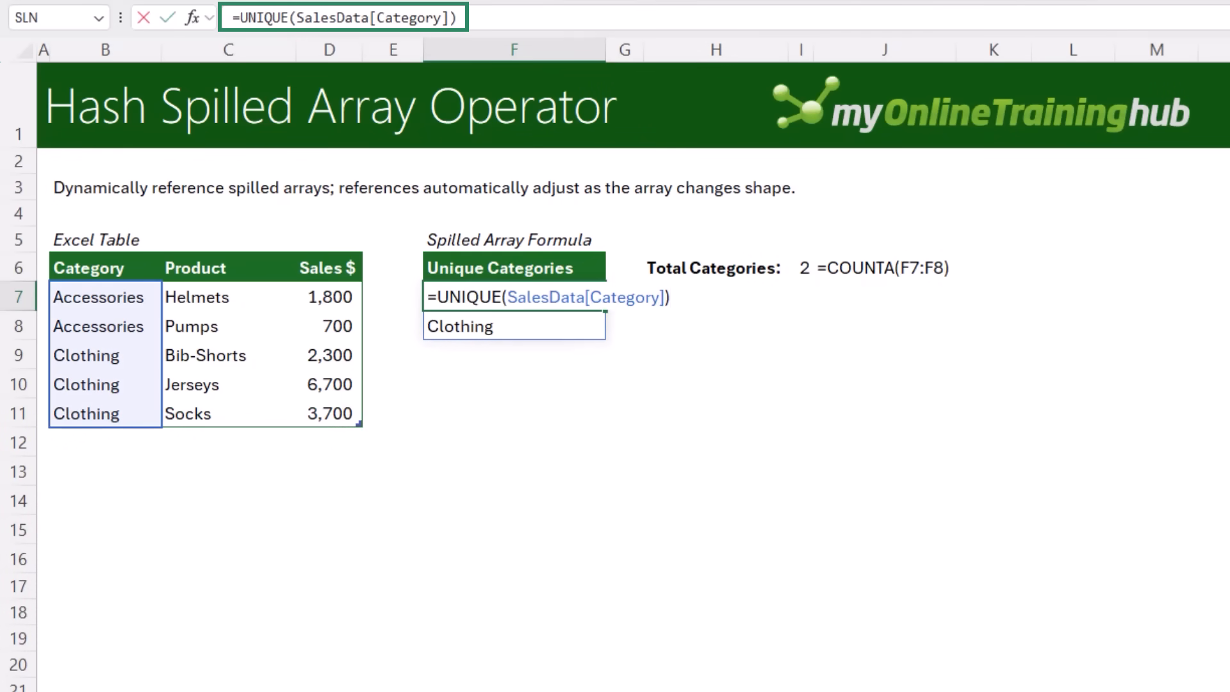
{"action": "key", "text": "Escape"}
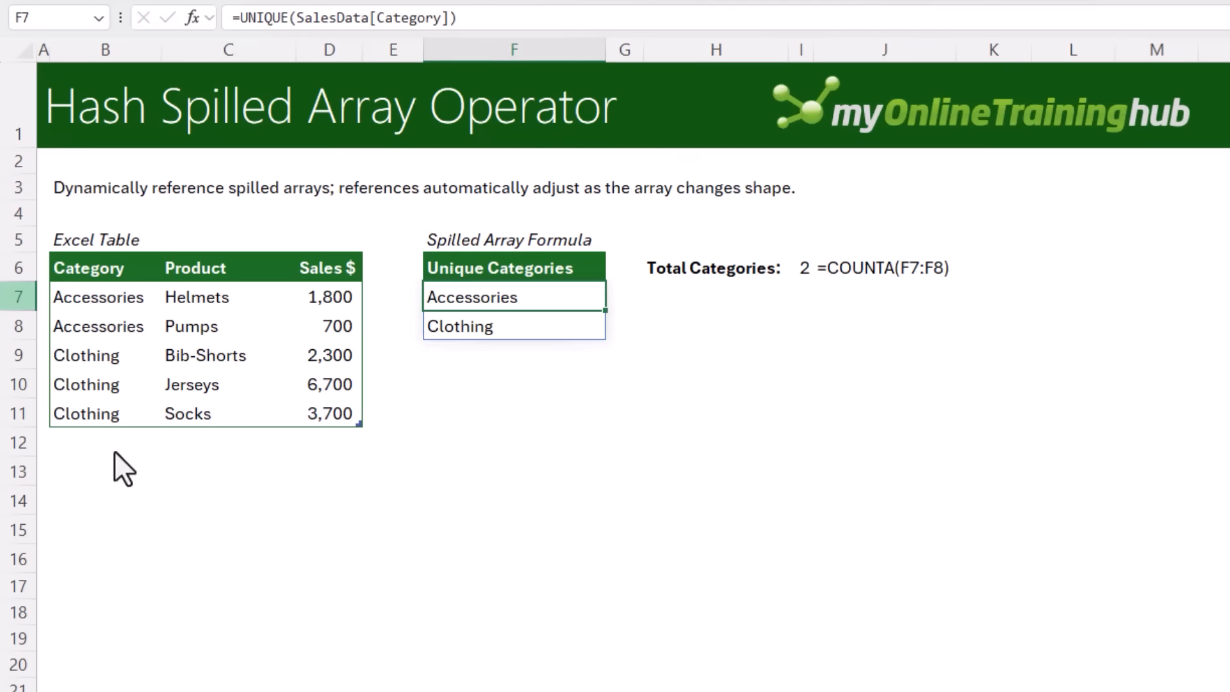
{"action": "left_click", "coordinate": [93, 441]}
{"action": "type", "text": "Bikes\tRoad Bikes\t3,500"}
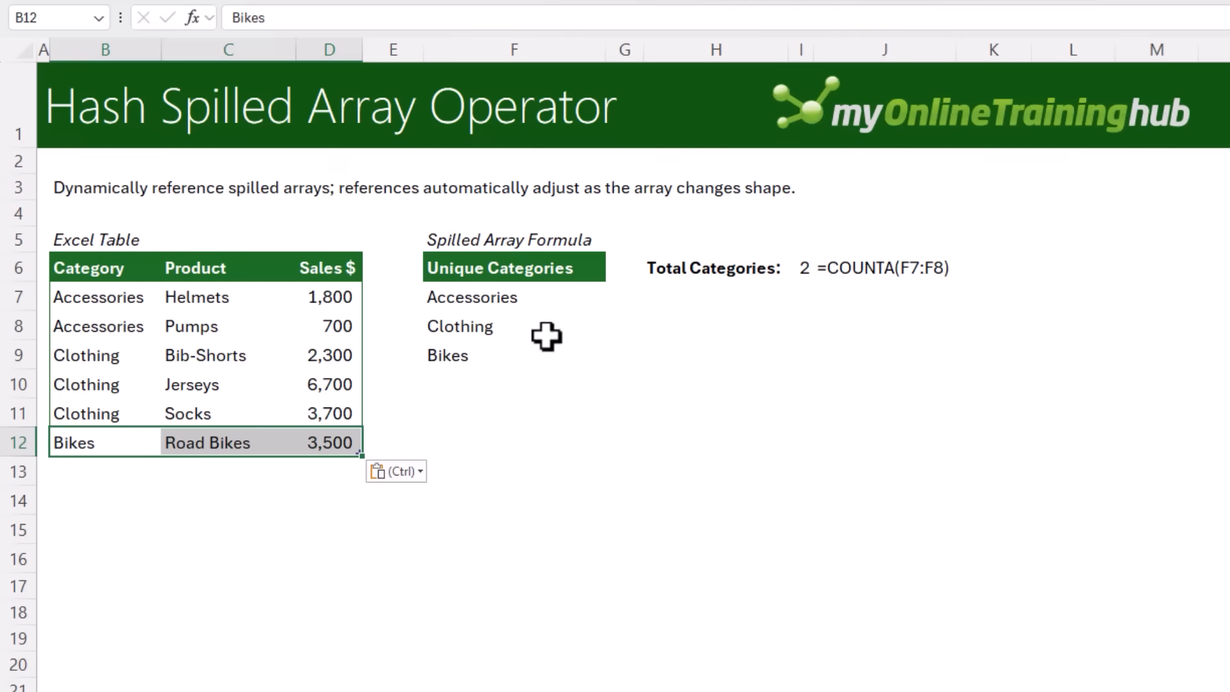
Change the Total Categories formula in I6 to =COUNTA(F7#) so it counts the whole spilled array
{"action": "left_click", "coordinate": [500, 306]}
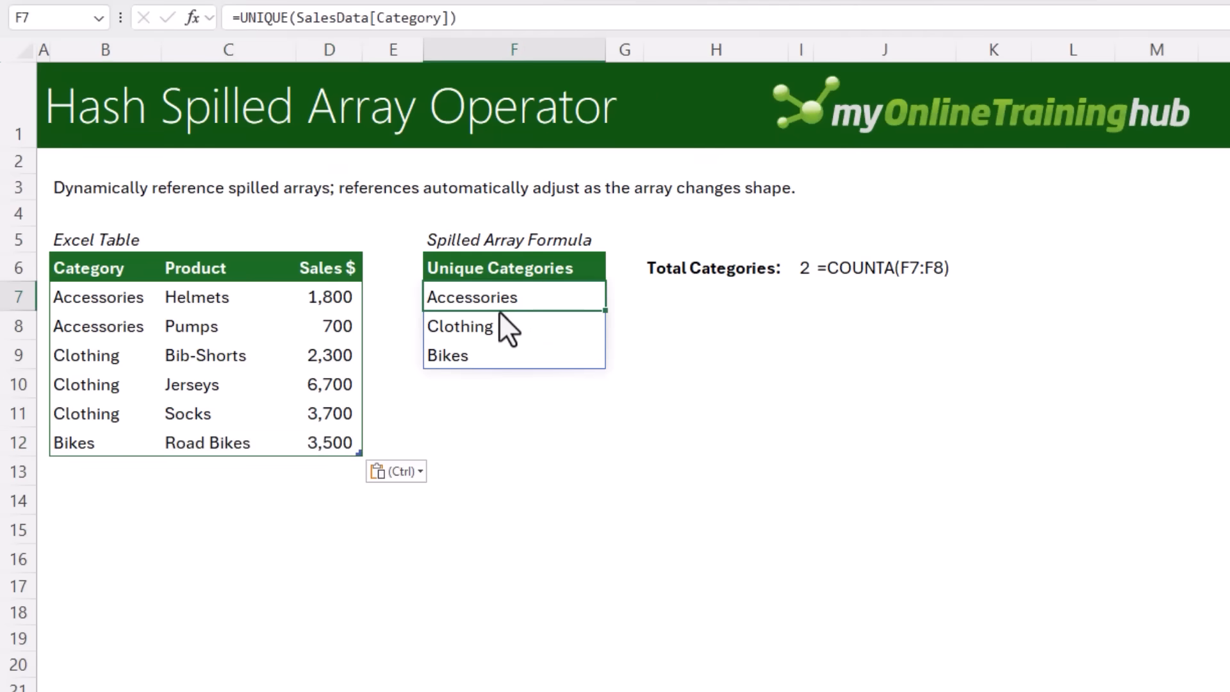
{"action": "left_click", "coordinate": [802, 267]}
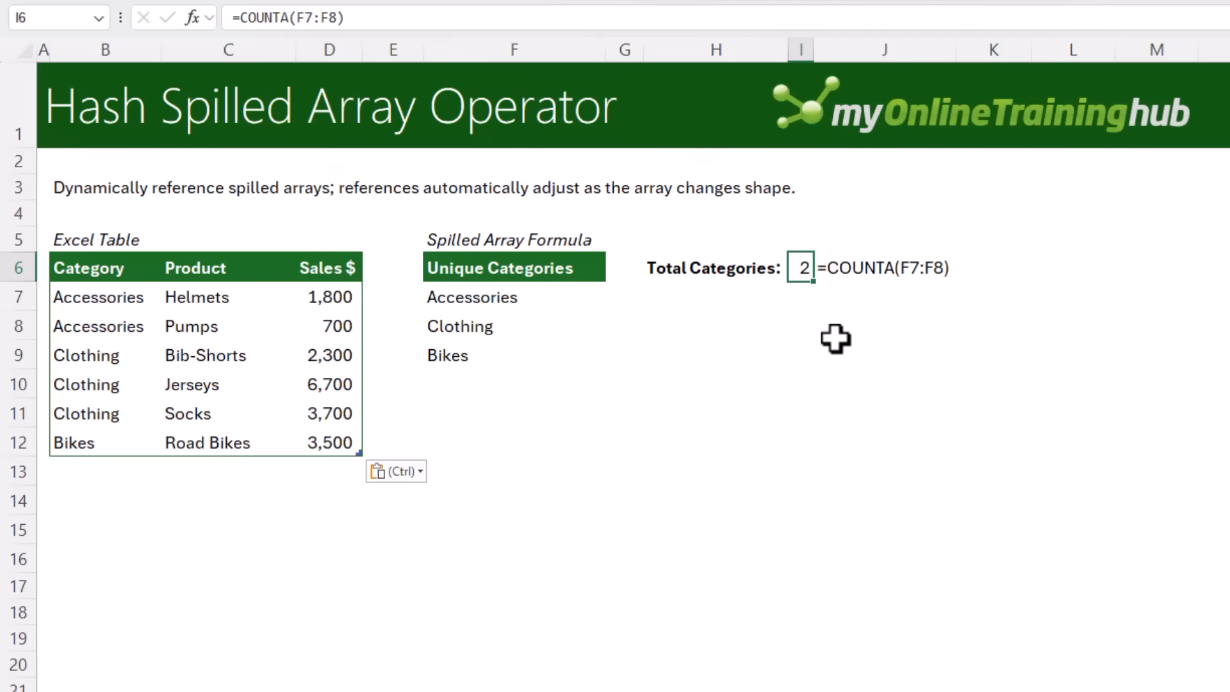
{"action": "key", "text": "F2"}
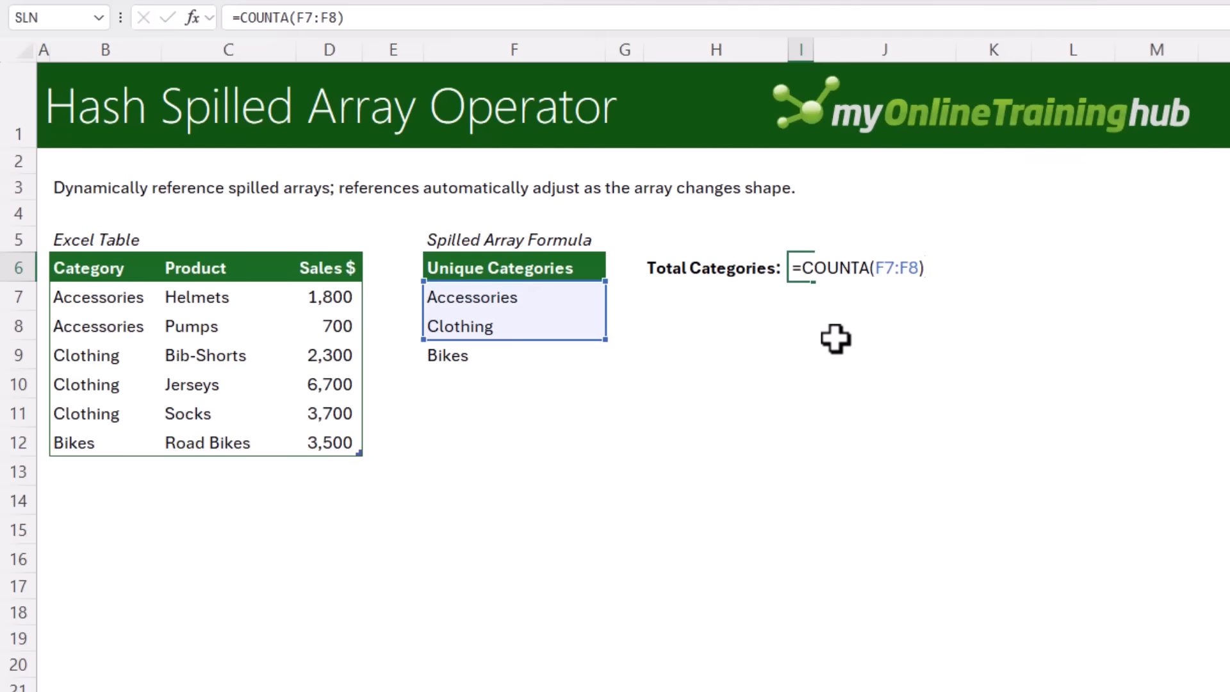
{"action": "key", "text": "ctrl+Return"}
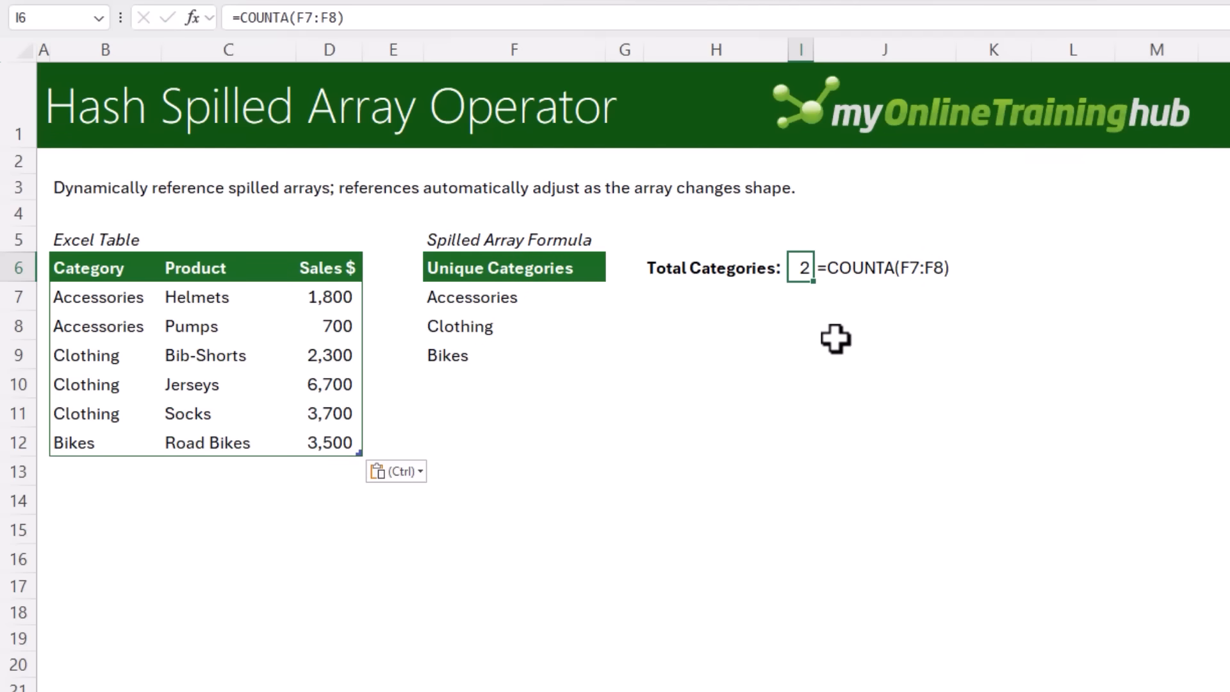
{"action": "key", "text": "F2"}
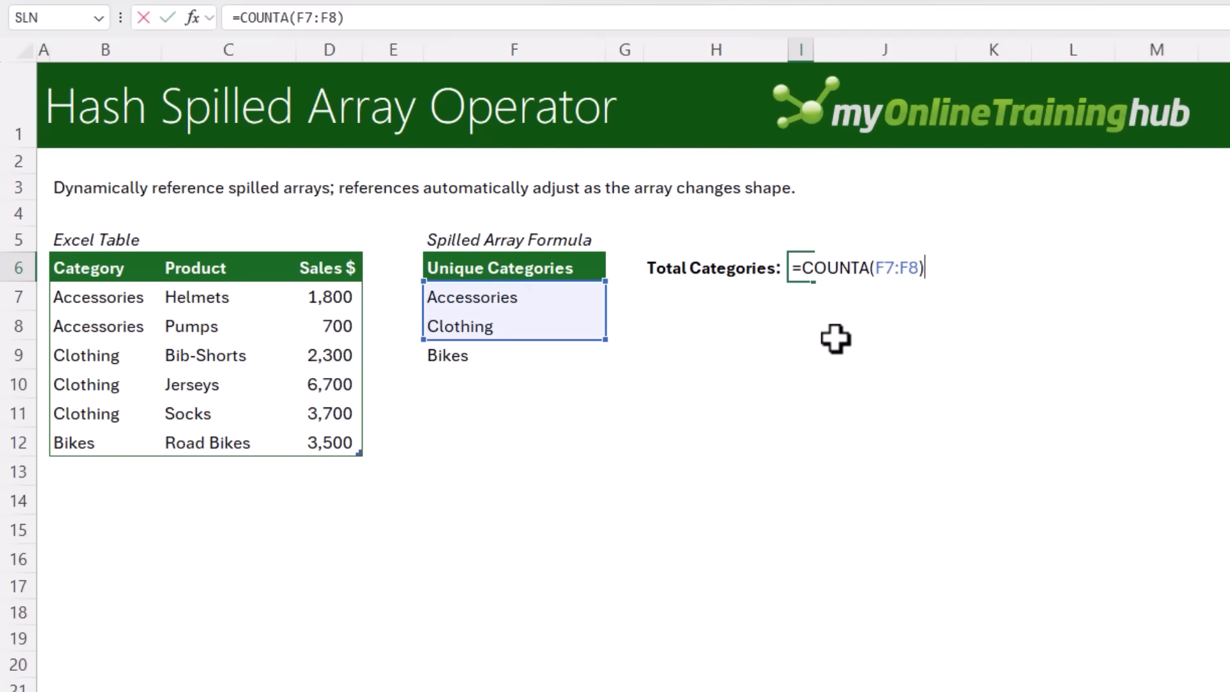
{"action": "double_click", "coordinate": [900, 269]}
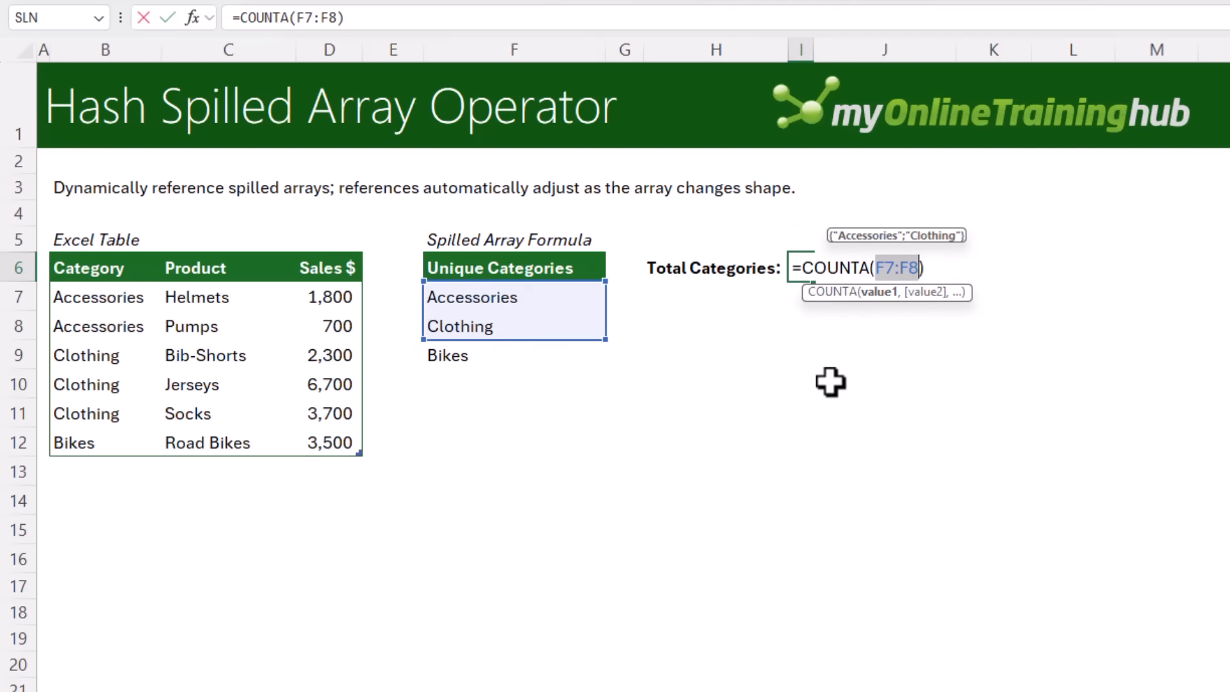
{"action": "left_click_drag", "start_coordinate": [894, 268], "coordinate": [923, 266]}
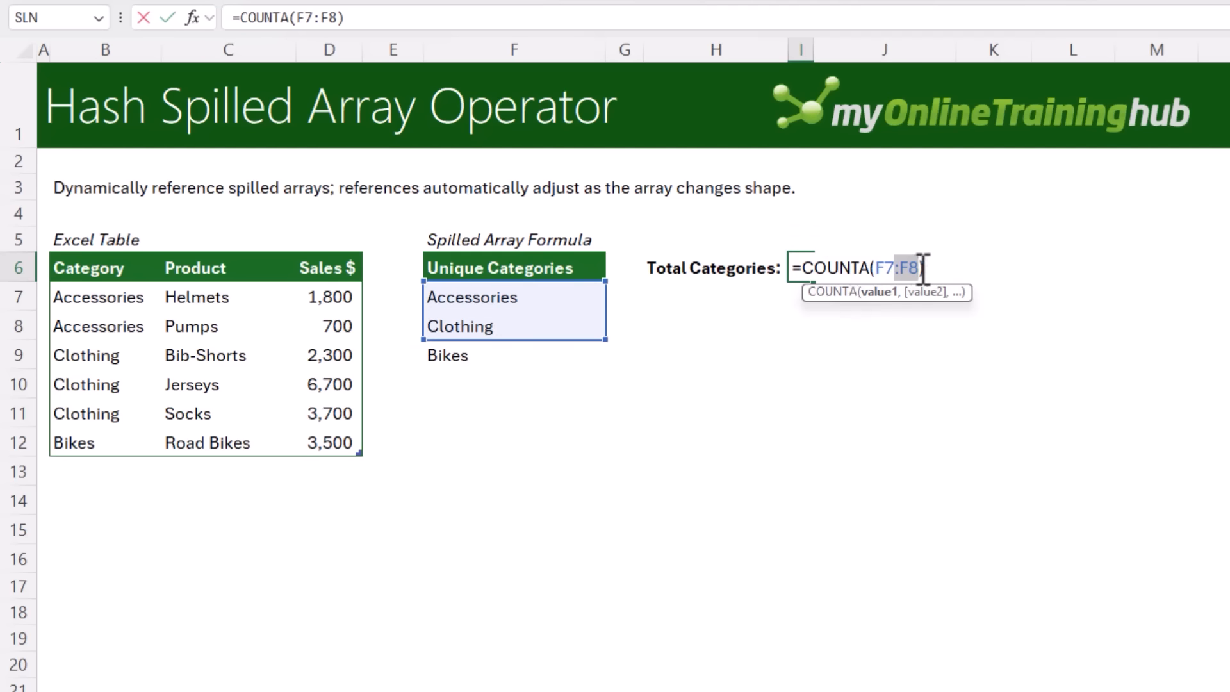
{"action": "key", "text": "BackSpace"}
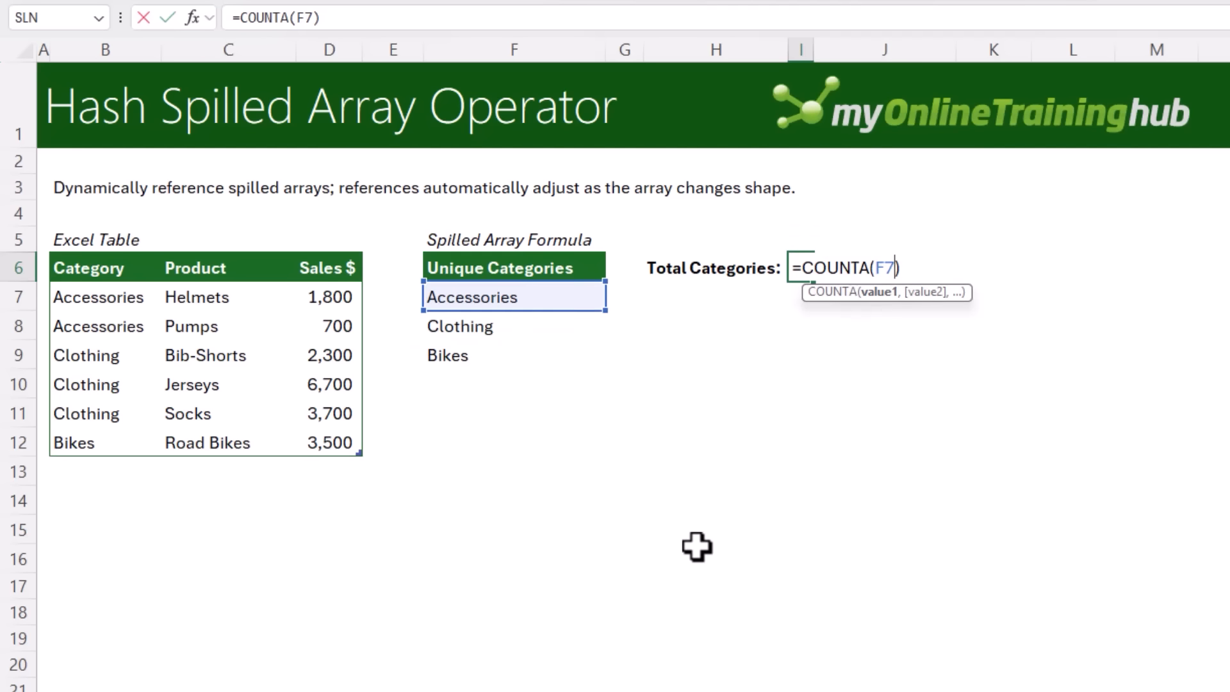
{"action": "type", "text": "#"}
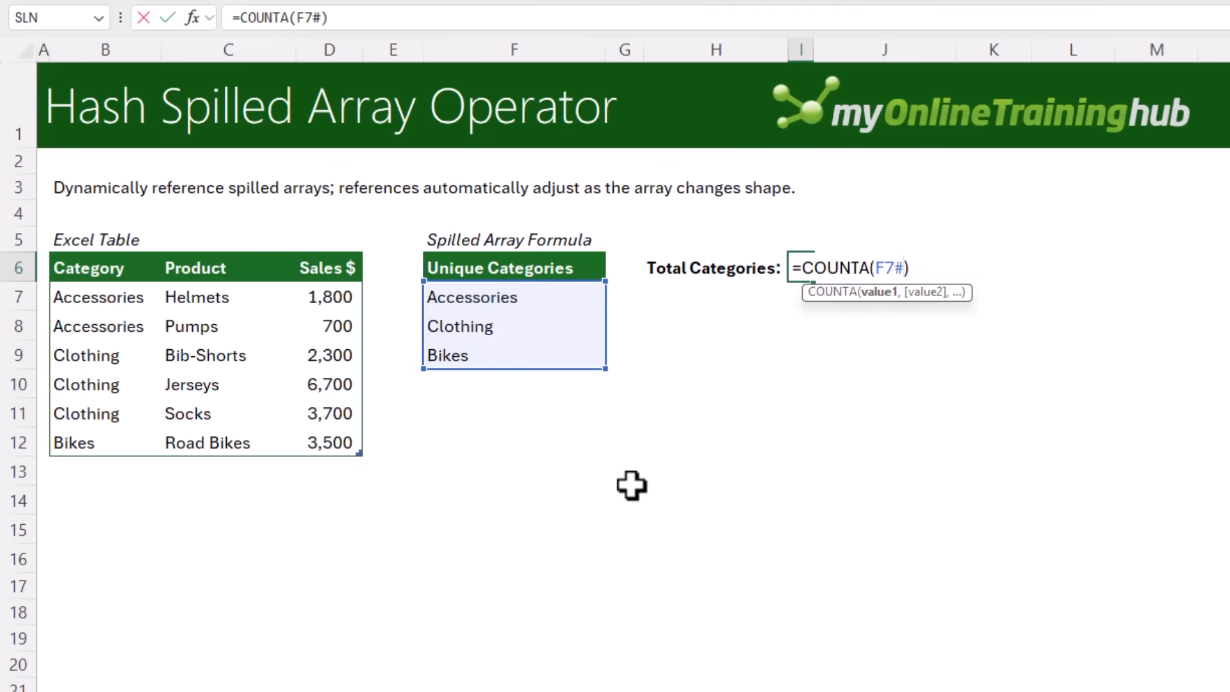
{"action": "key", "text": "Return"}
{"action": "key", "text": "Up"}
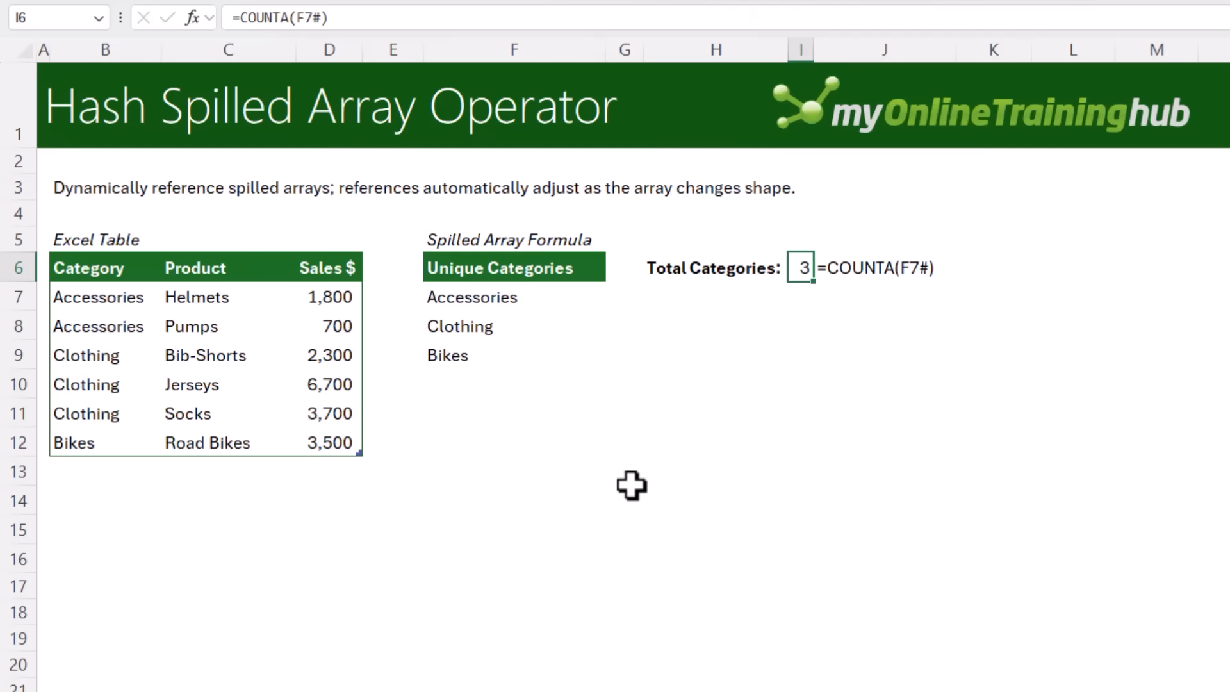
Paste a new Components / Handlebars / 2,300 row at the bottom of the sales table
{"action": "left_click", "coordinate": [82, 472]}
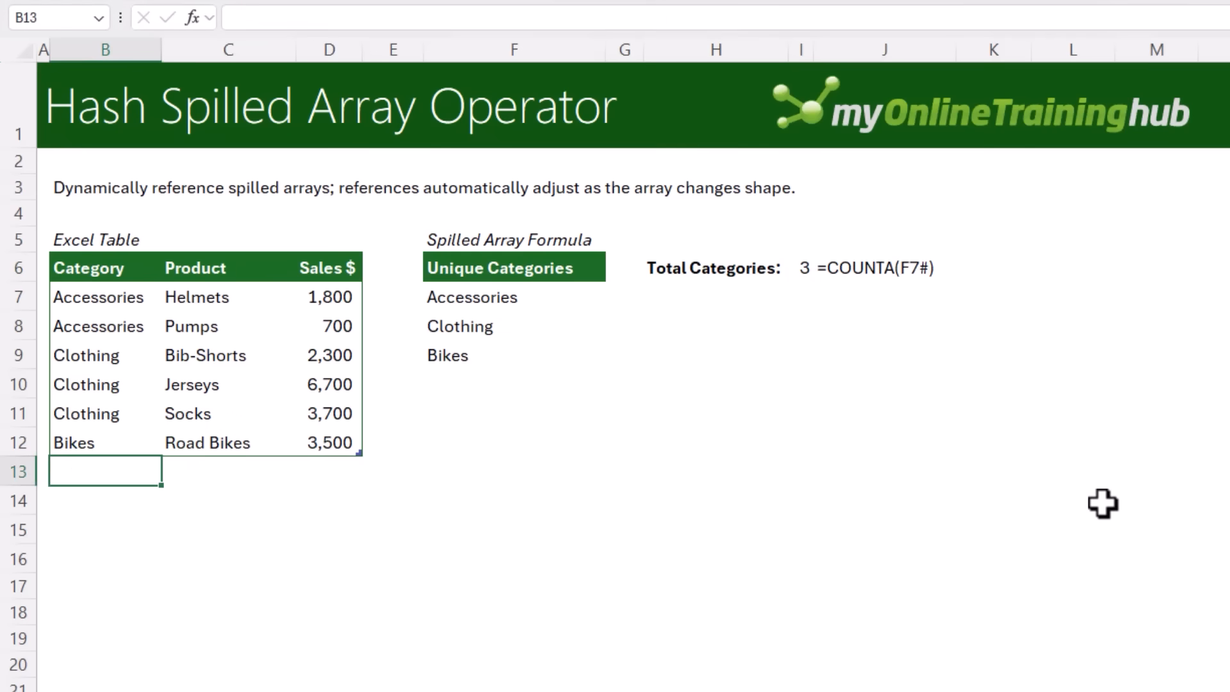
{"action": "type", "text": "Components\tHandlebars\t2,300"}
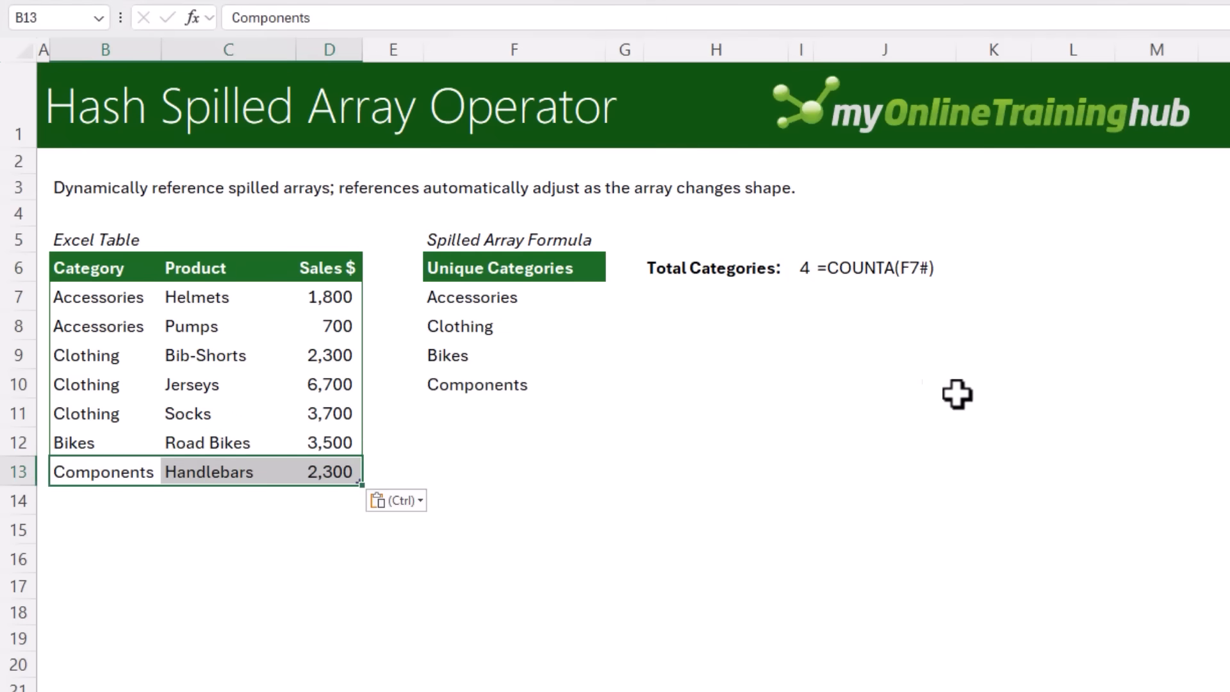
{"action": "left_click", "coordinate": [797, 267]}
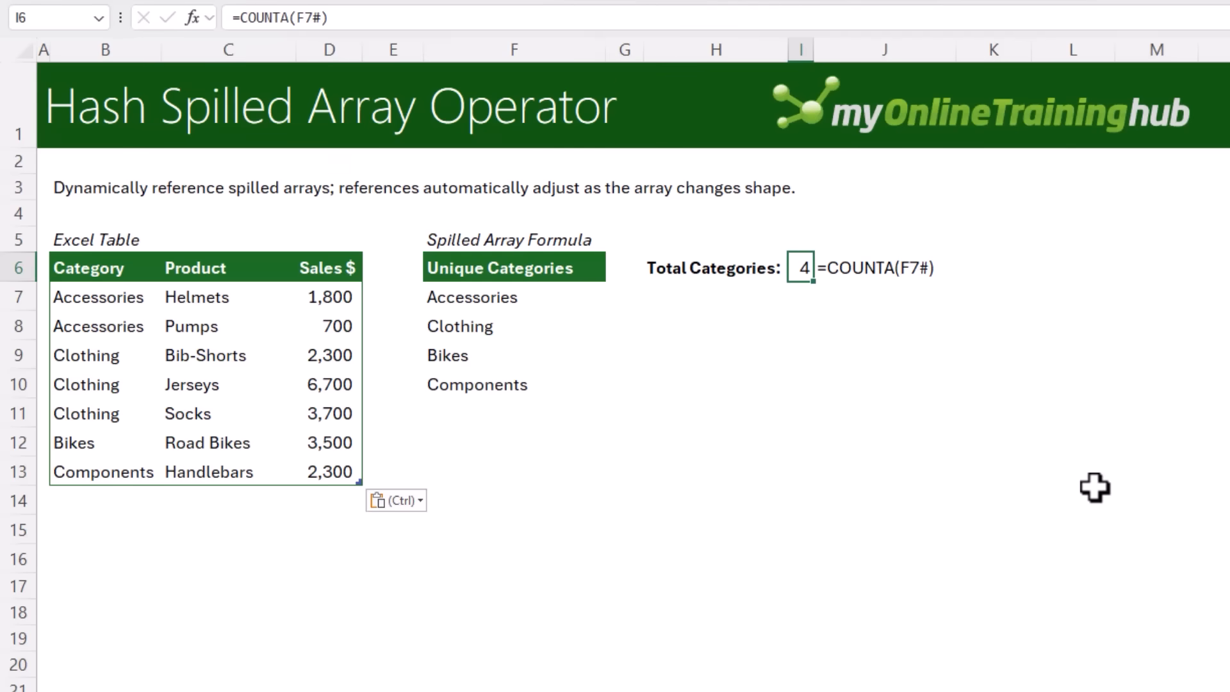
{"action": "key", "text": "F2"}
{"action": "key", "text": "Escape"}
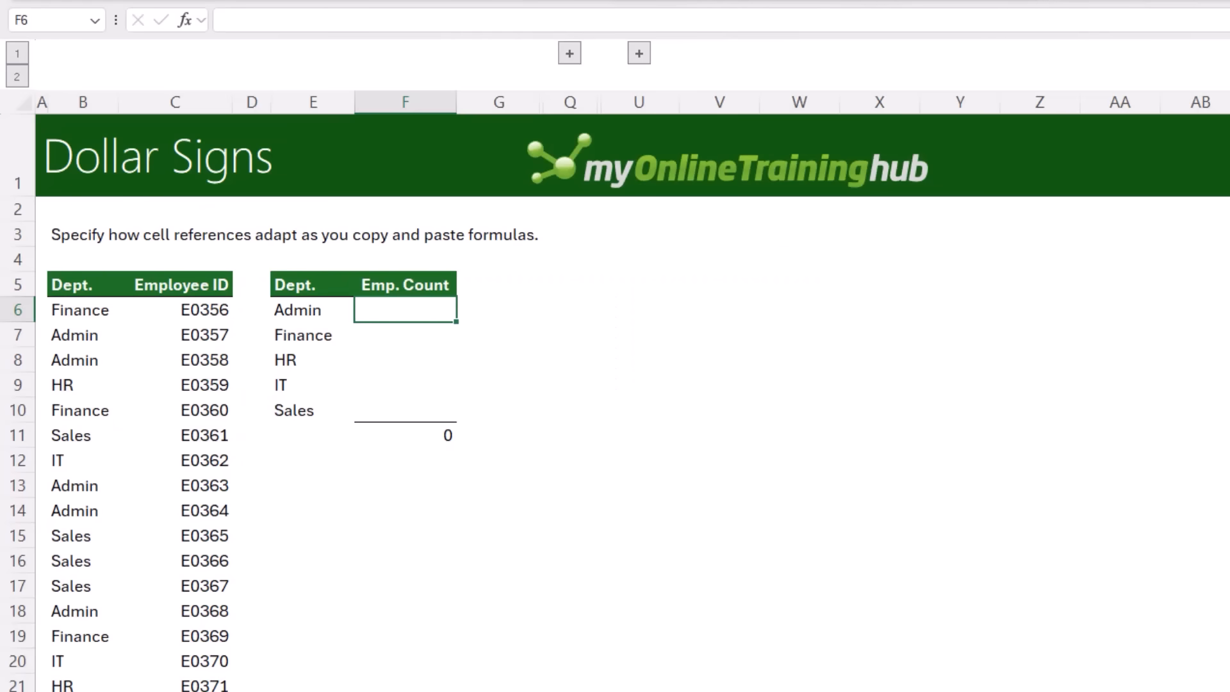
In F6, enter =COUNTIF(B6:B26,E6) to count employees in the Admin department
{"action": "type", "text": "=countif"}
{"action": "key", "text": "Tab"}
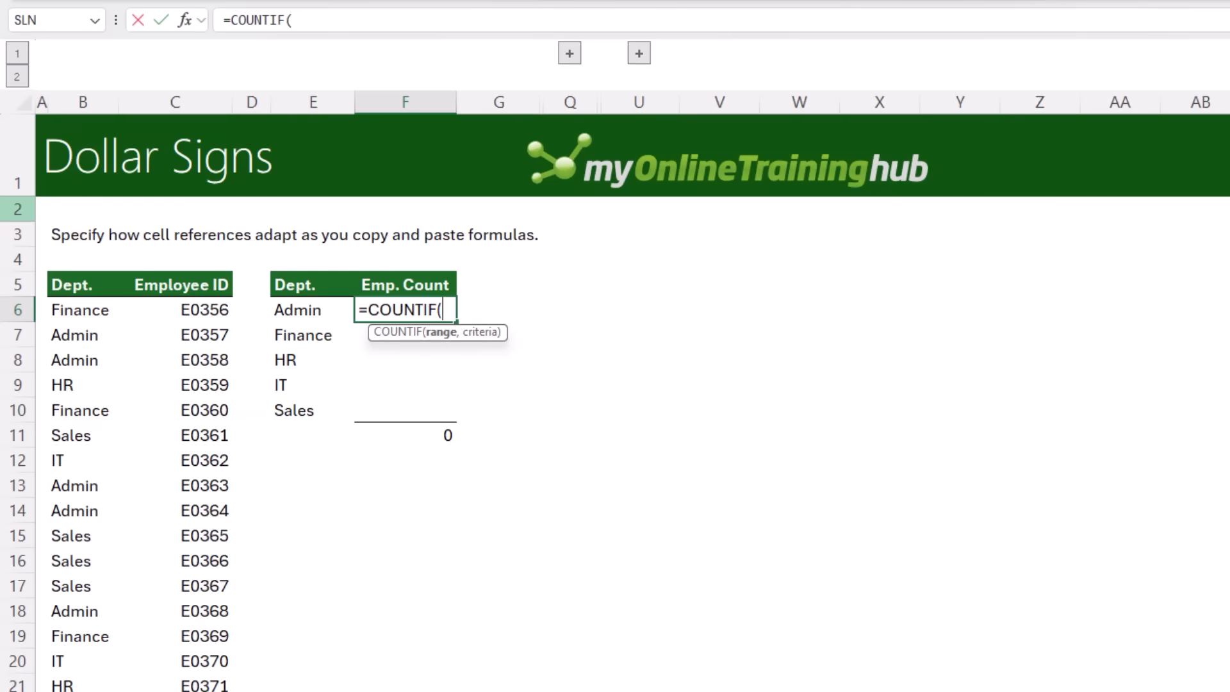
{"action": "left_click", "coordinate": [82, 310]}
{"action": "key", "text": "ctrl+shift+Down"}
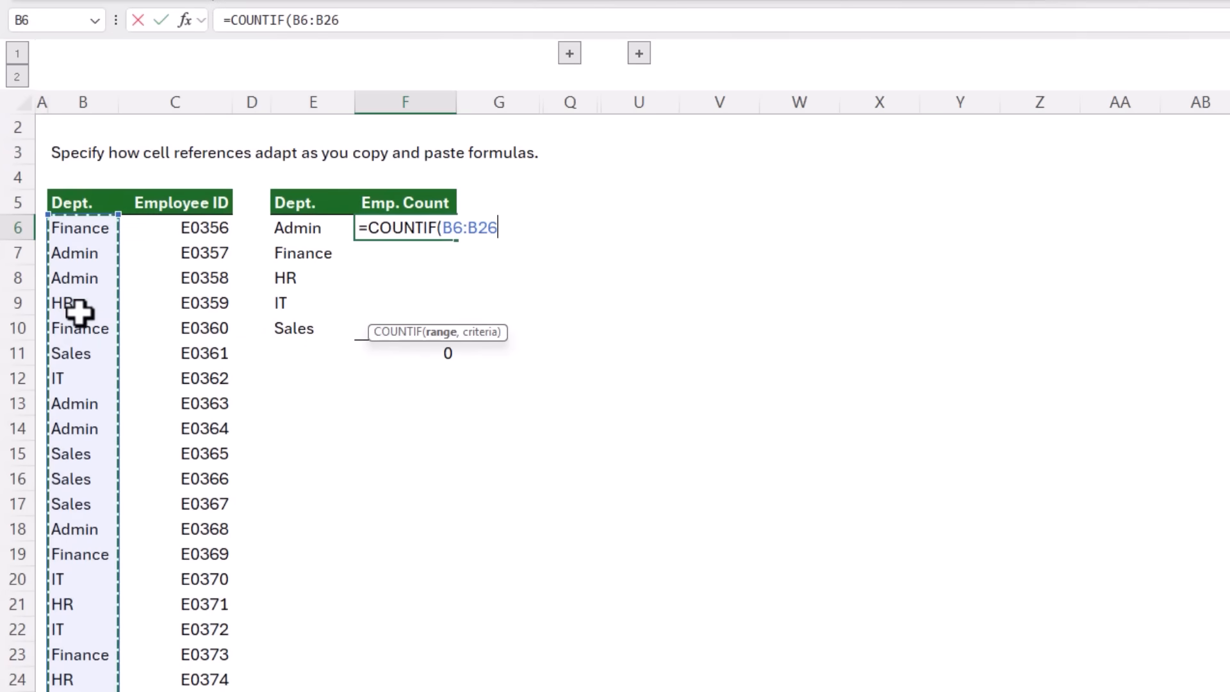
{"action": "type", "text": ","}
{"action": "left_click", "coordinate": [290, 228]}
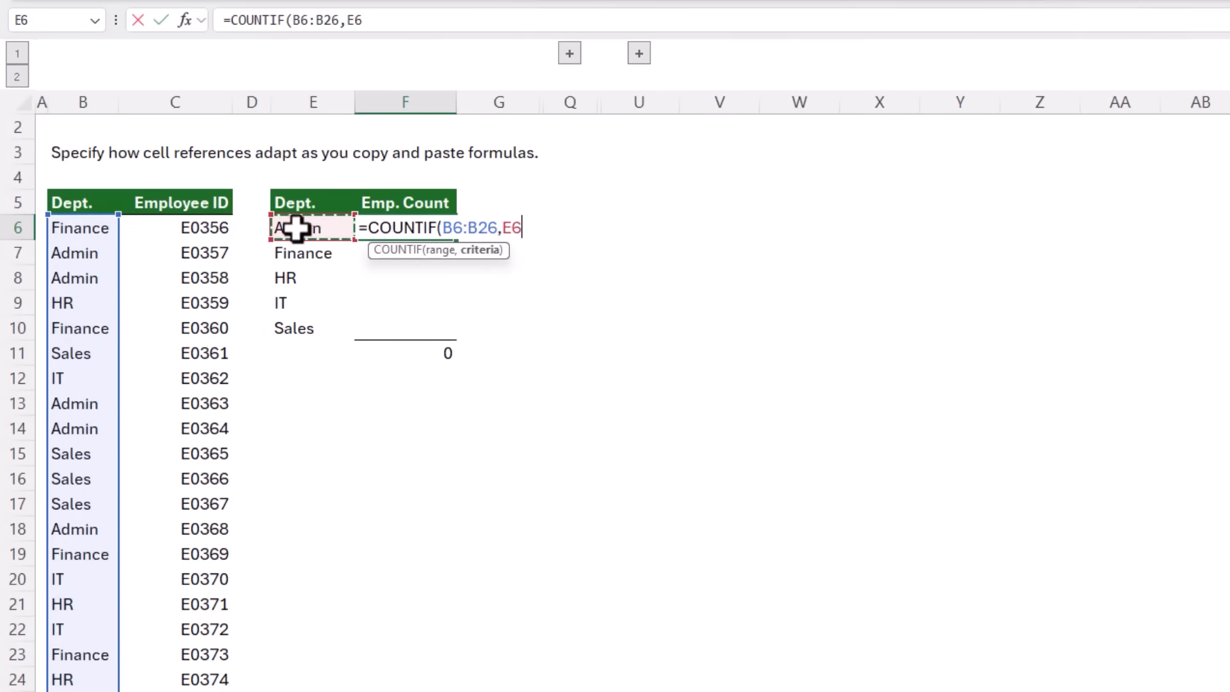
{"action": "key", "text": "Return"}
{"action": "key", "text": "Up"}
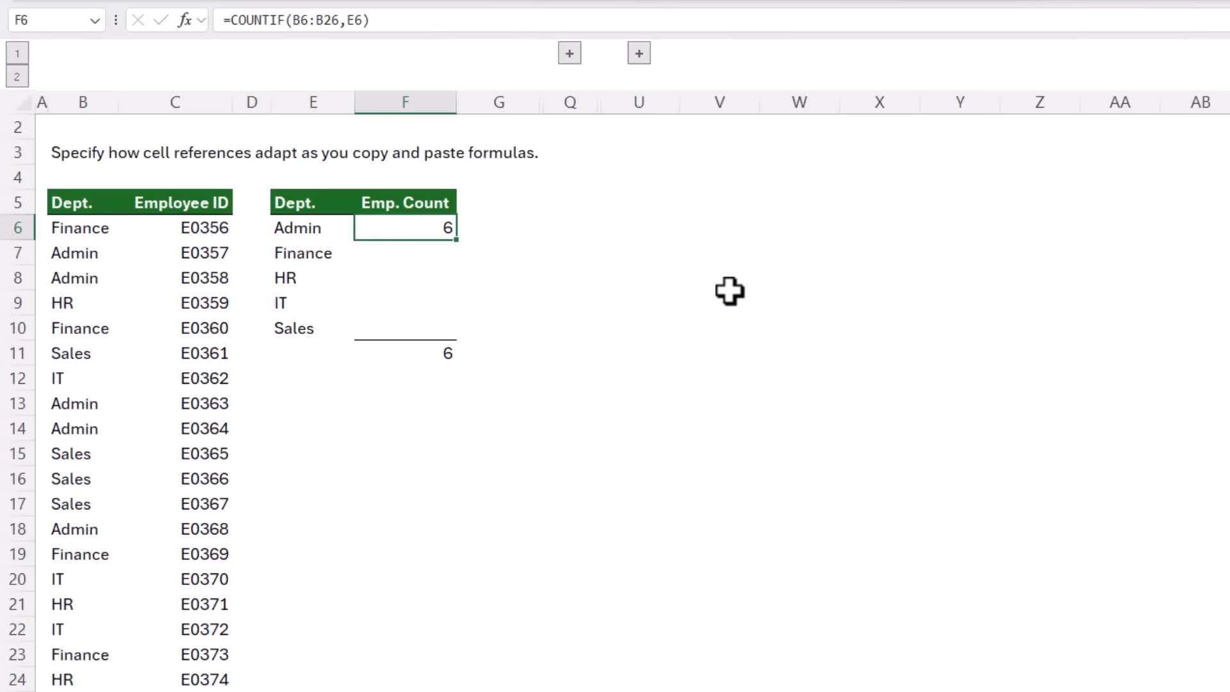
Fill the COUNTIF formula down to F10 and review each copied formula's shifted references
{"action": "double_click", "coordinate": [456, 240]}
{"action": "left_click", "coordinate": [444, 249]}
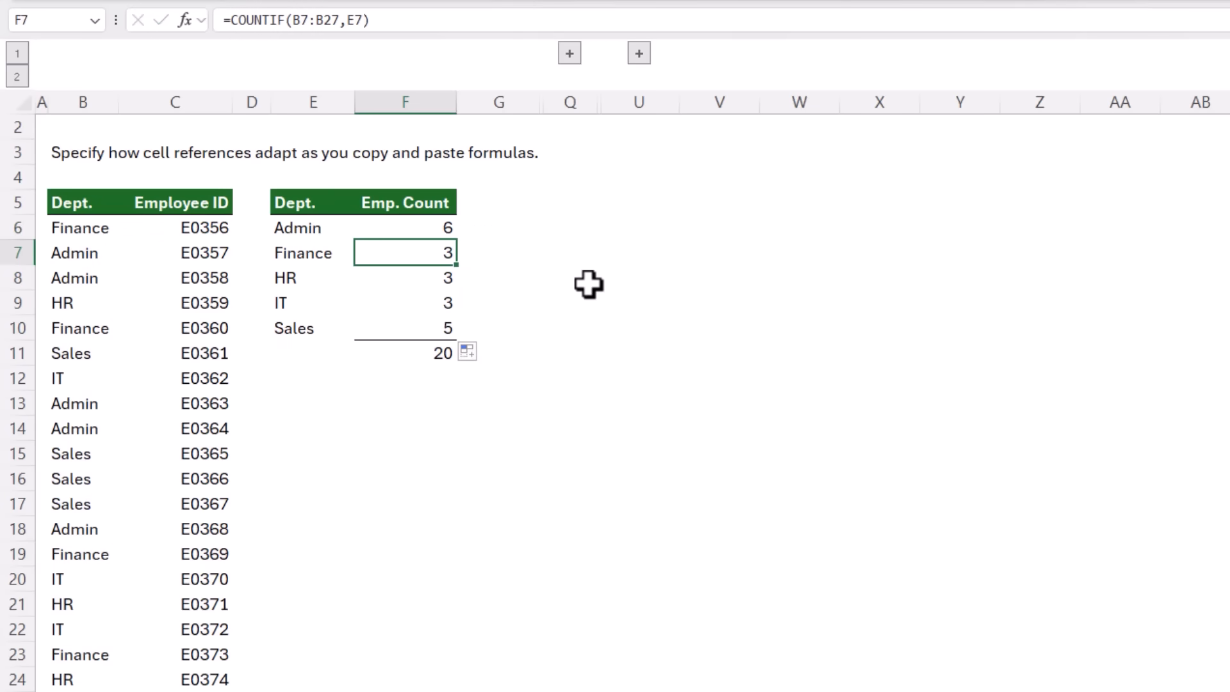
{"action": "key", "text": "F2"}
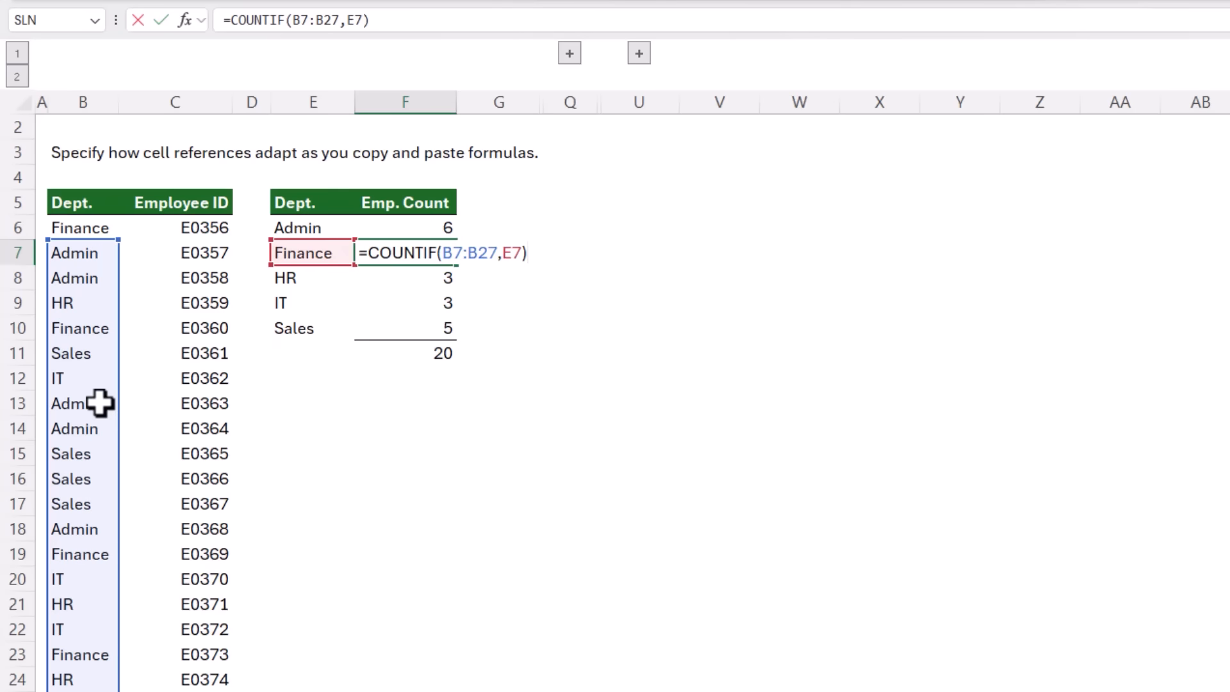
{"action": "key", "text": "Return"}
{"action": "key", "text": "F2"}
{"action": "key", "text": "Return"}
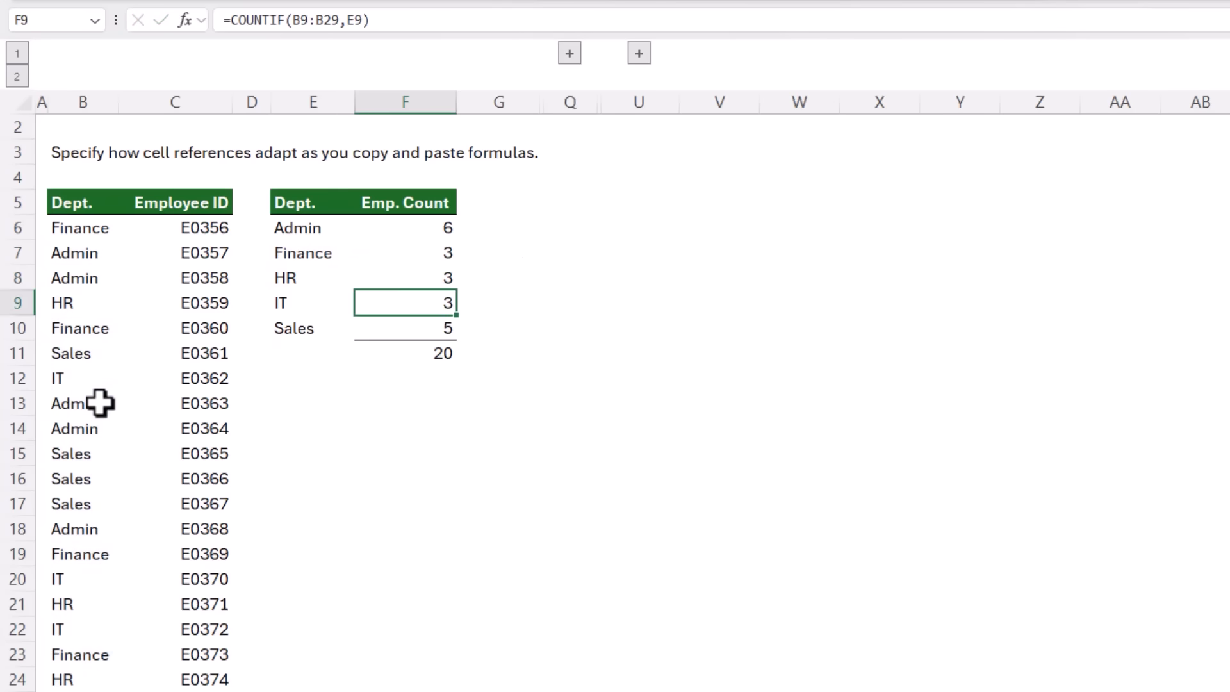
{"action": "key", "text": "F2"}
{"action": "key", "text": "Return"}
{"action": "key", "text": "F2"}
{"action": "key", "text": "Return"}
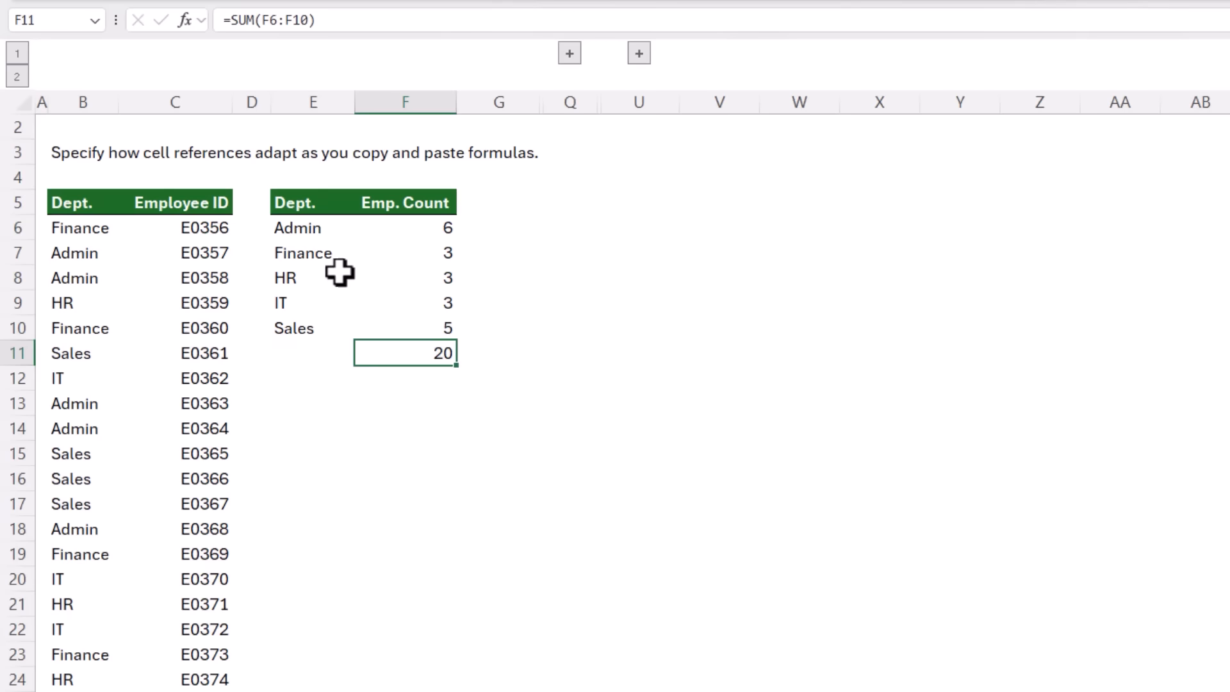
Make the F6 range absolute so the formula reads =COUNTIF($B$6:$B$26,E6)
{"action": "left_click", "coordinate": [416, 229]}
{"action": "key", "text": "F2"}
{"action": "left_click", "coordinate": [441, 250]}
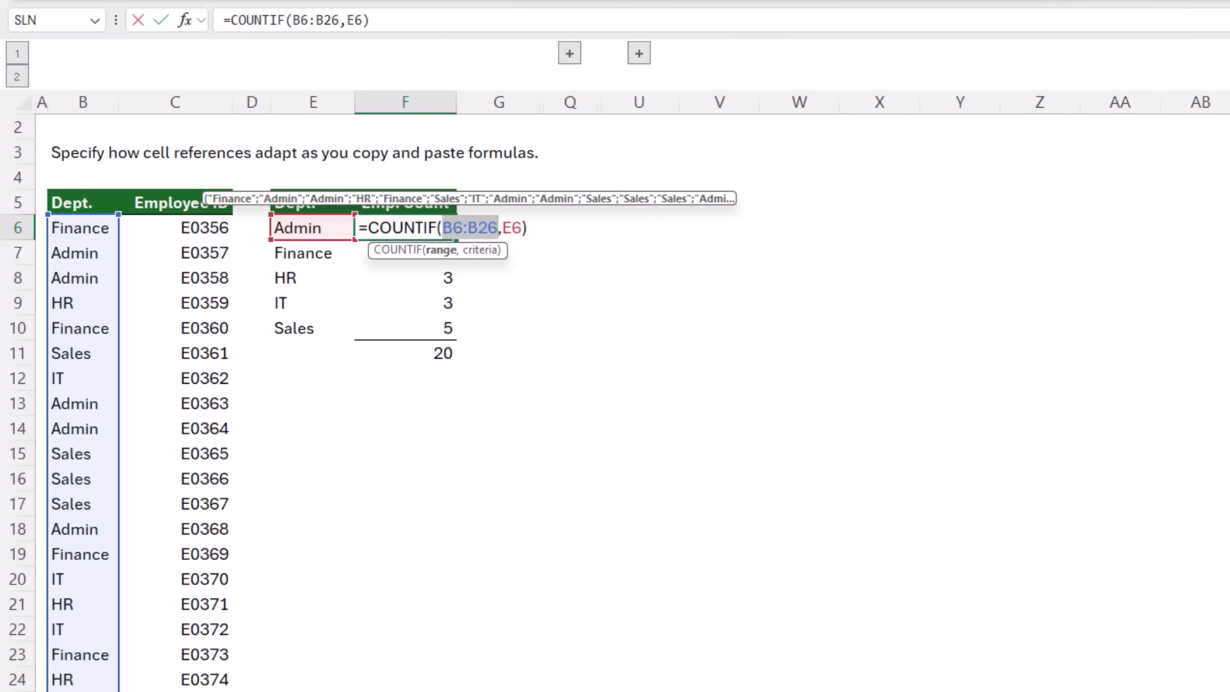
{"action": "key", "text": "F4"}
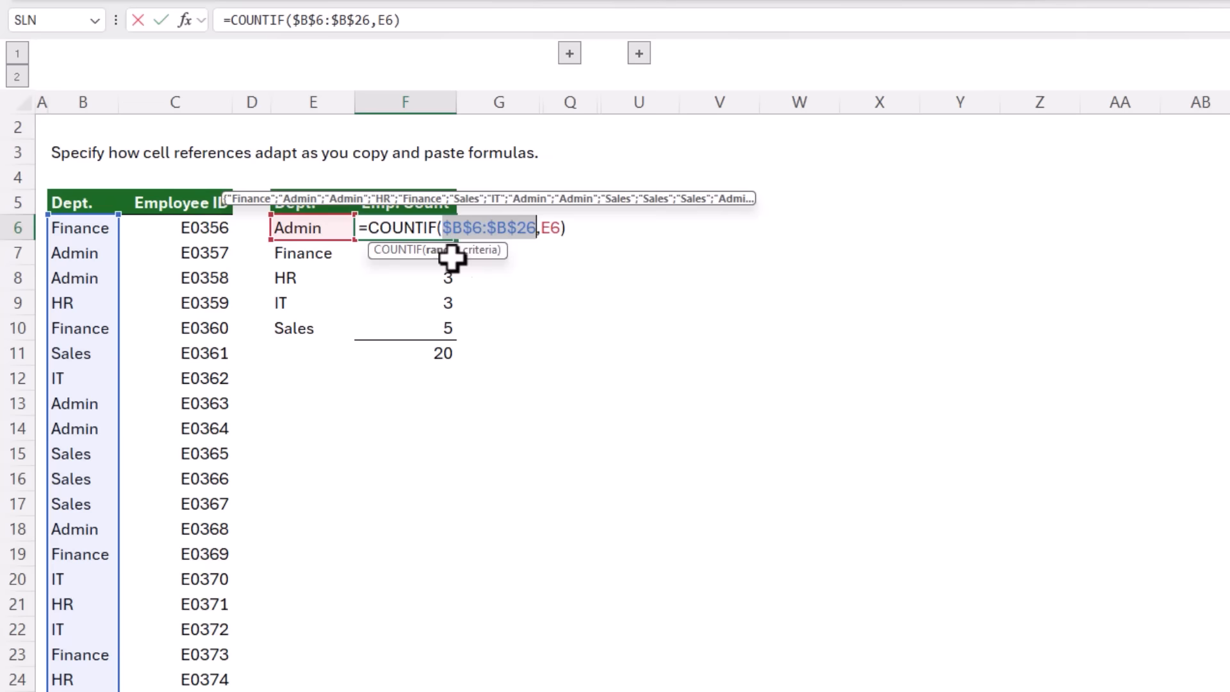
{"action": "left_click", "coordinate": [482, 250]}
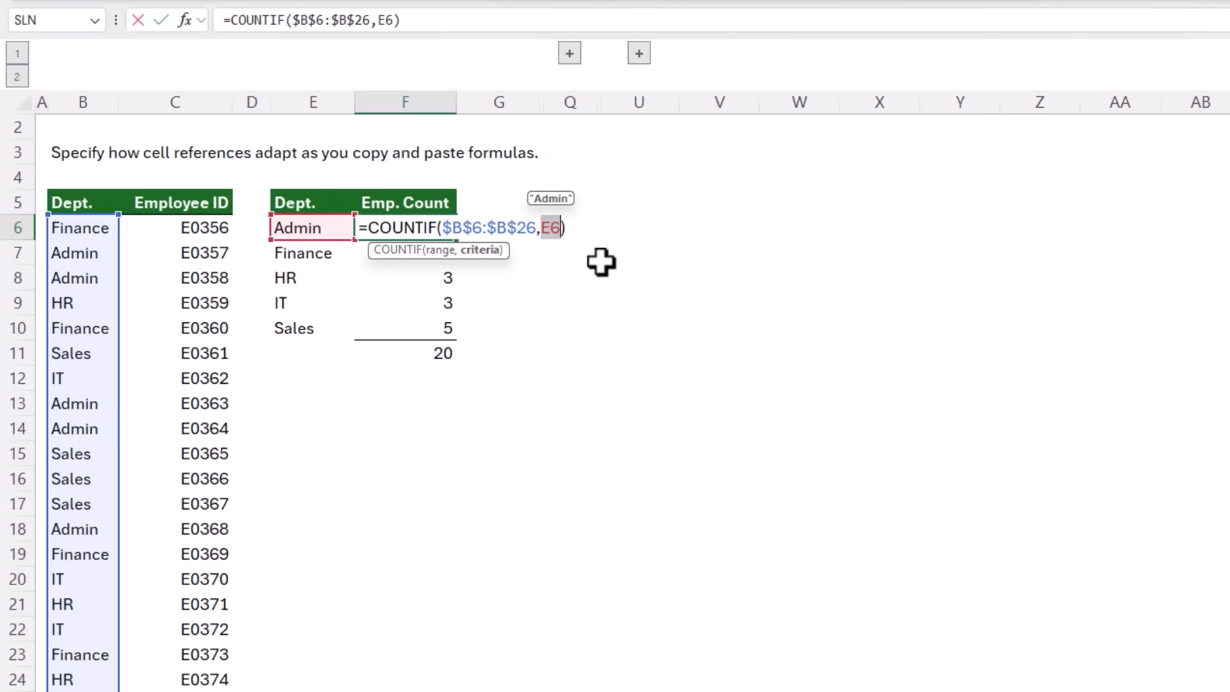
{"action": "key", "text": "Return"}
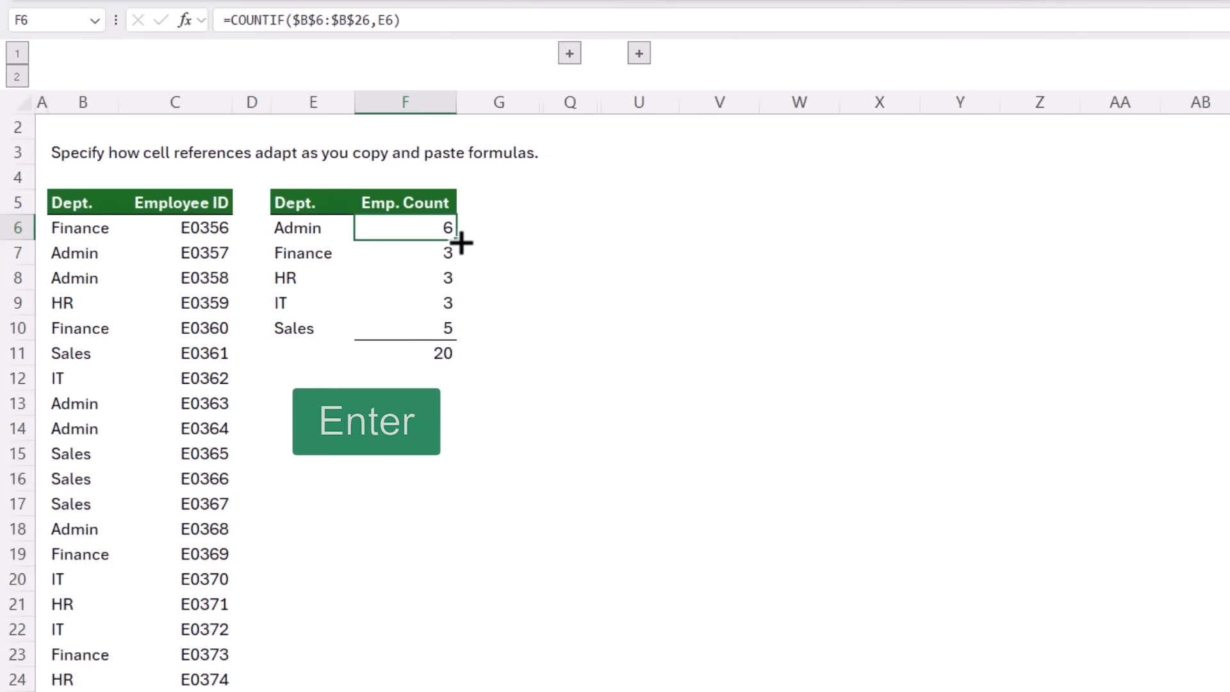
Fill the absolute COUNTIF formula from F6 down to F10
{"action": "double_click", "coordinate": [457, 241]}
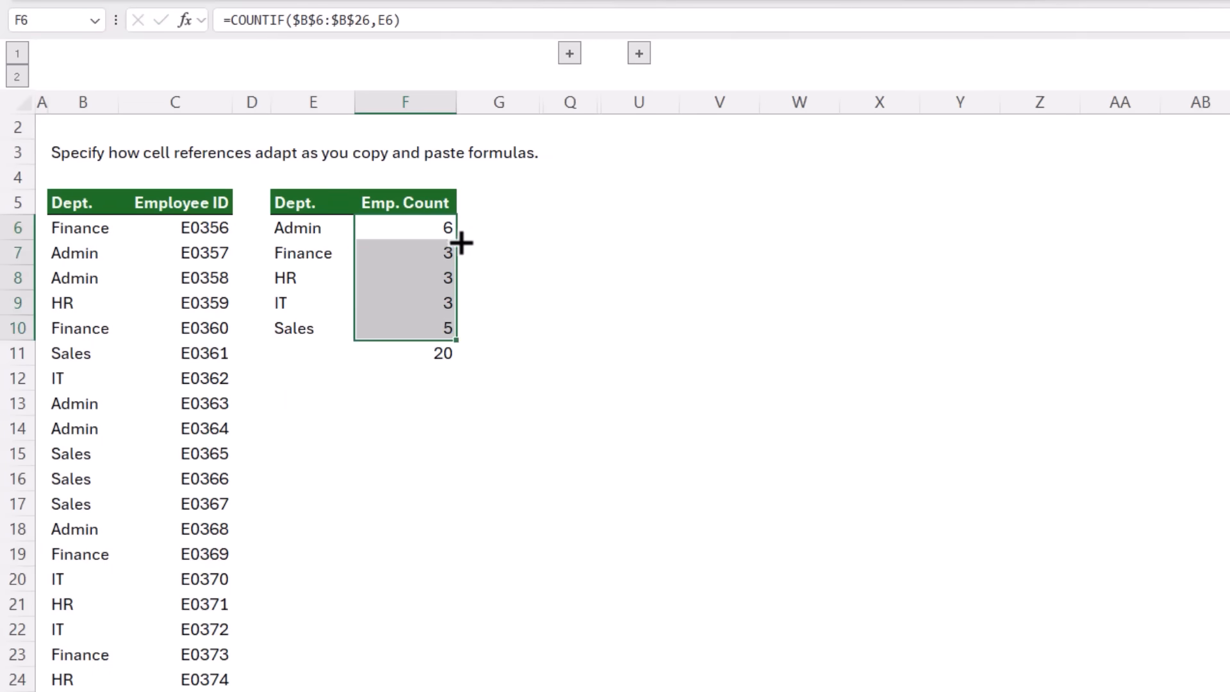
{"action": "left_click", "coordinate": [400, 244]}
{"action": "double_click", "coordinate": [400, 244]}
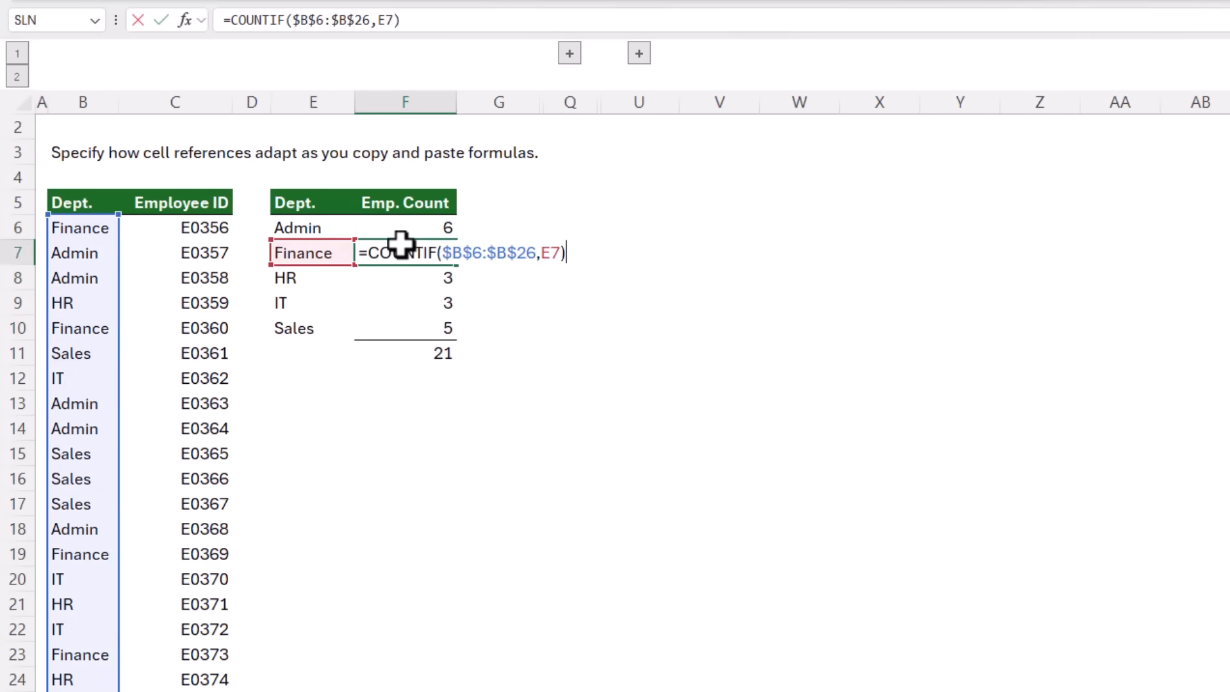
Step through F7 to F10 in edit mode to inspect each copied formula's references
{"action": "key", "text": "Return"}
{"action": "key", "text": "F2"}
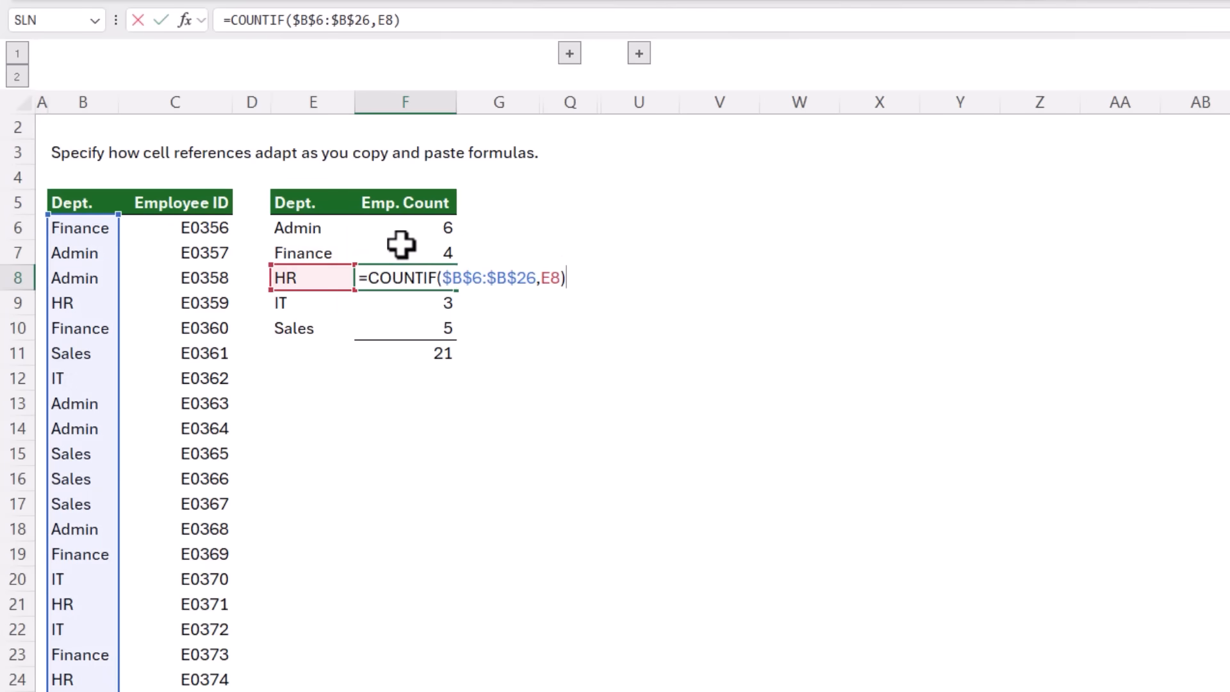
{"action": "key", "text": "Return"}
{"action": "key", "text": "F2"}
{"action": "key", "text": "Return"}
{"action": "key", "text": "F2"}
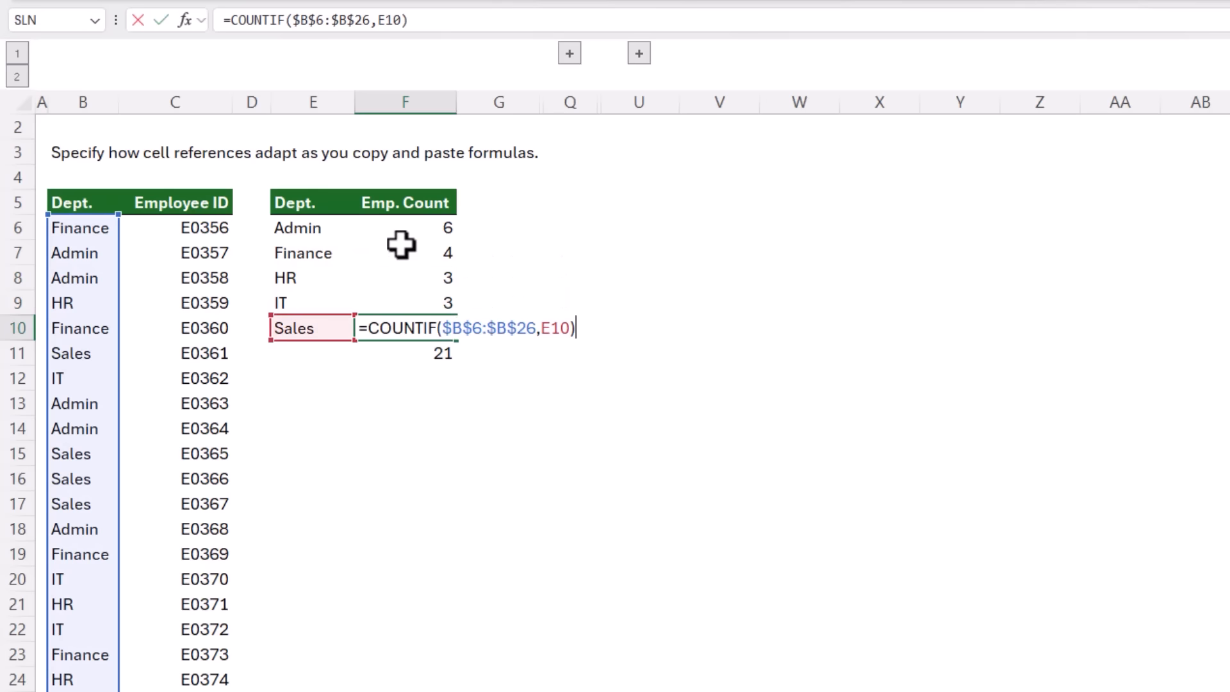
{"action": "double_click", "coordinate": [562, 327]}
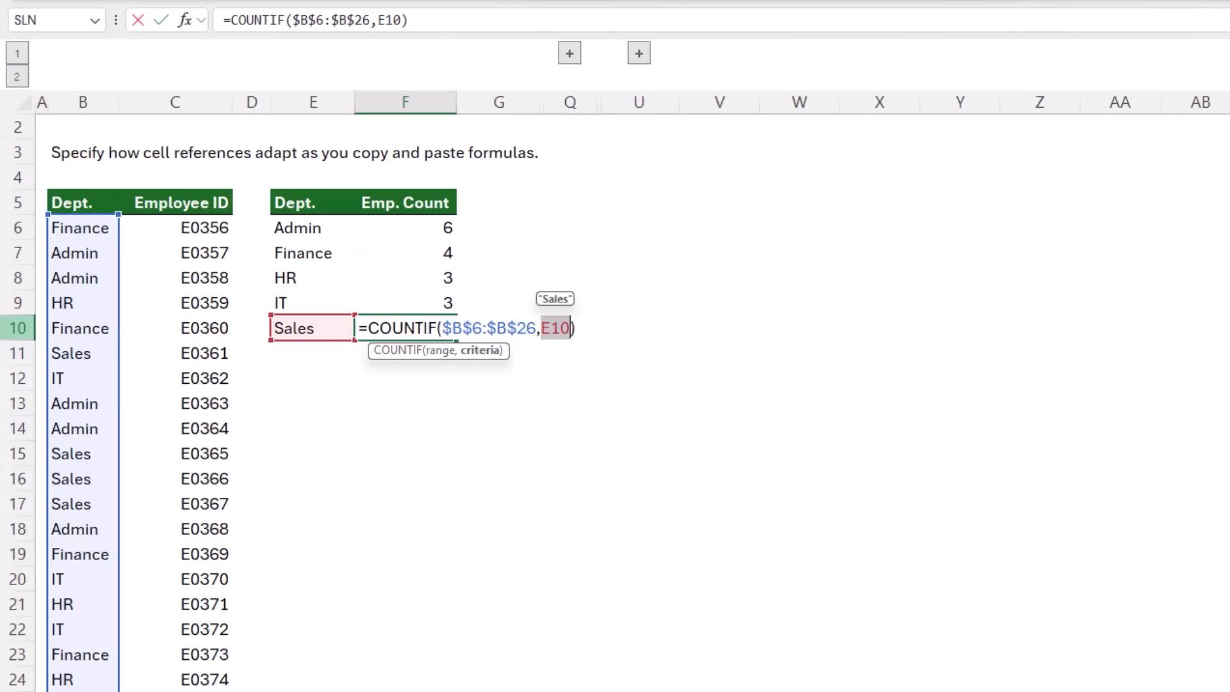
{"action": "key", "text": "ctrl+Return"}
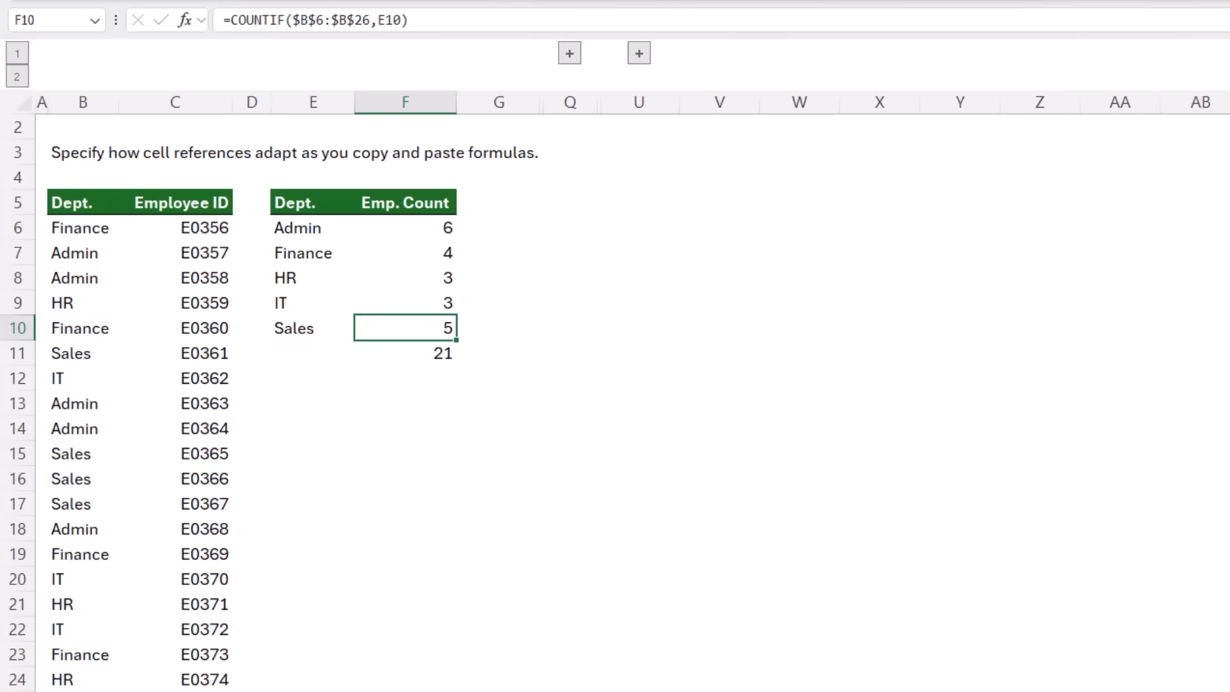
{"action": "key", "text": "Up"}
{"action": "key", "text": "Up"}
{"action": "key", "text": "Up"}
{"action": "key", "text": "Up"}
{"action": "key", "text": "Up"}
{"action": "key", "text": "Down"}
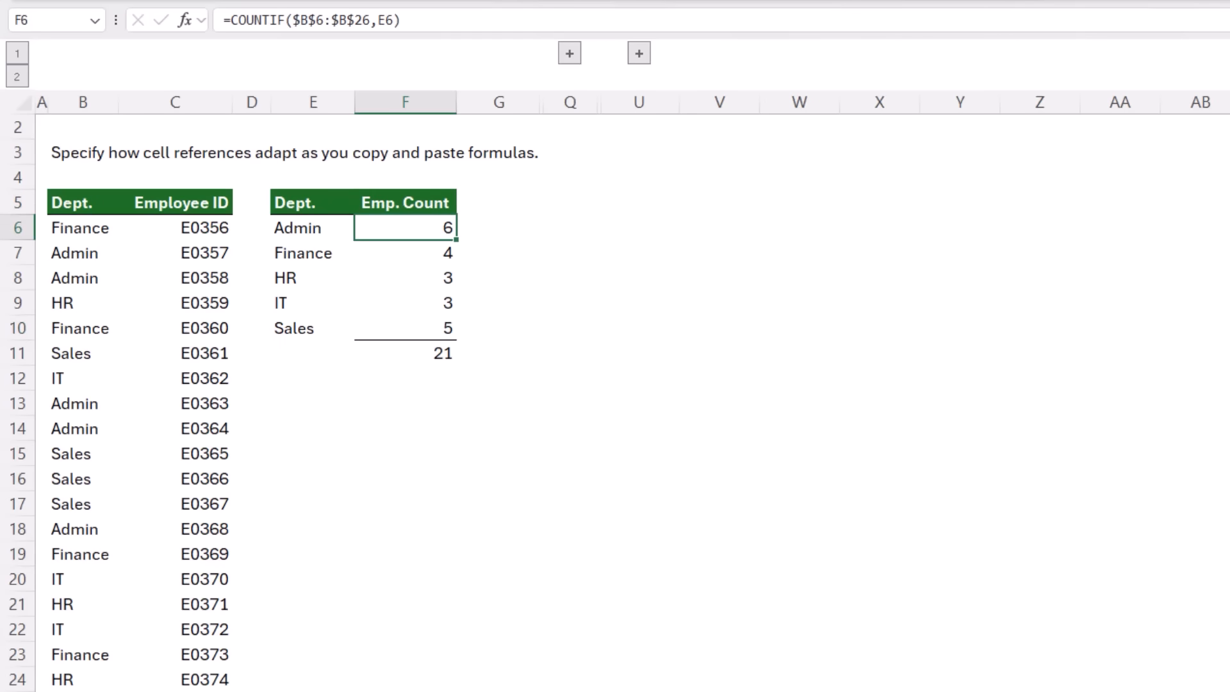
Reveal the grouped columns and in N6 start =SUMIFS with the absolute sum range $K$6:$K$68
{"action": "left_click", "coordinate": [569, 53]}
{"action": "left_click", "coordinate": [974, 233]}
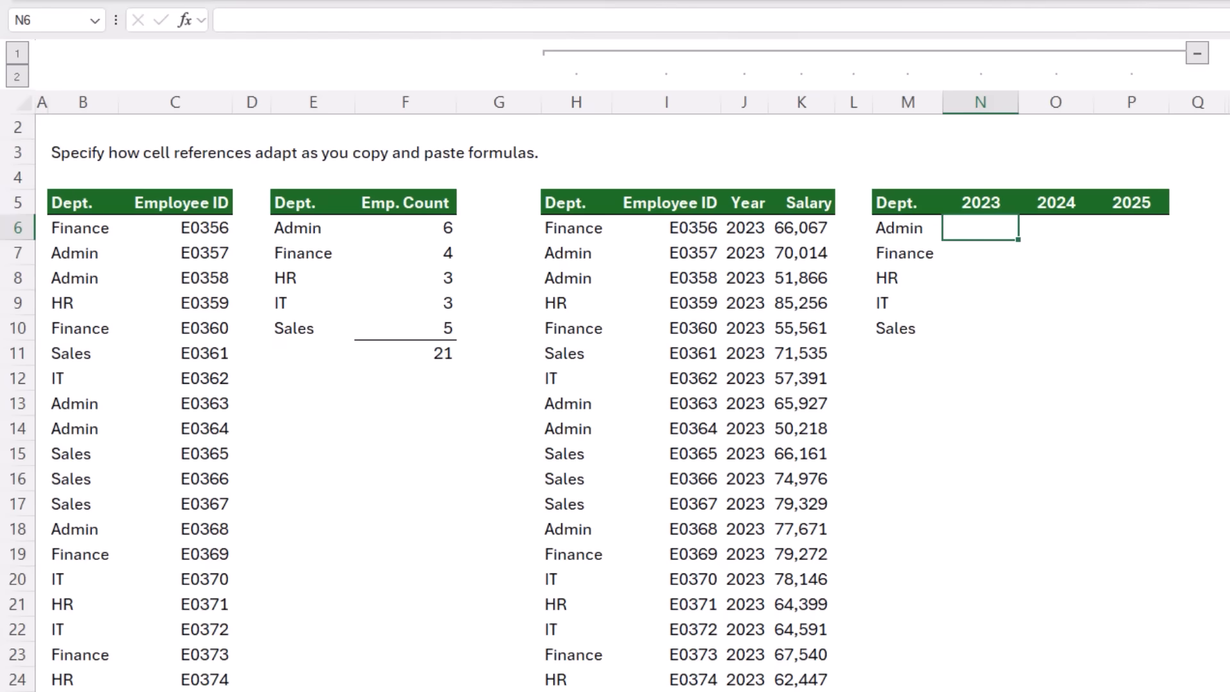
{"action": "type", "text": "=sumifs"}
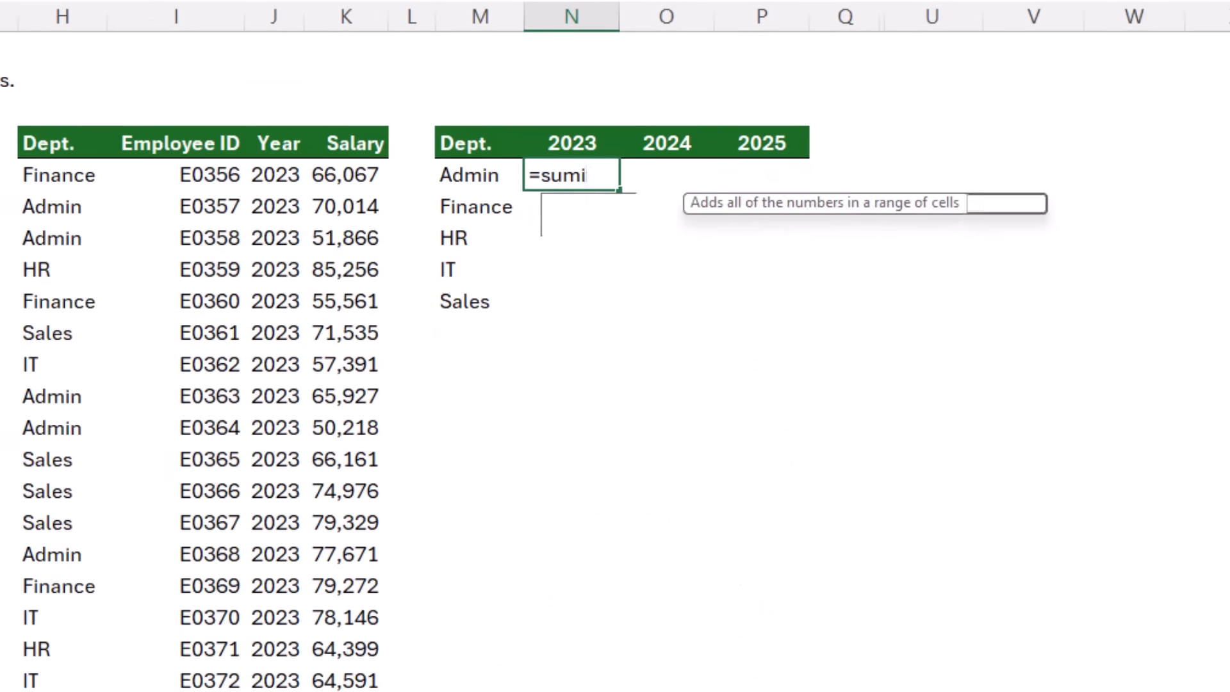
{"action": "key", "text": "Tab"}
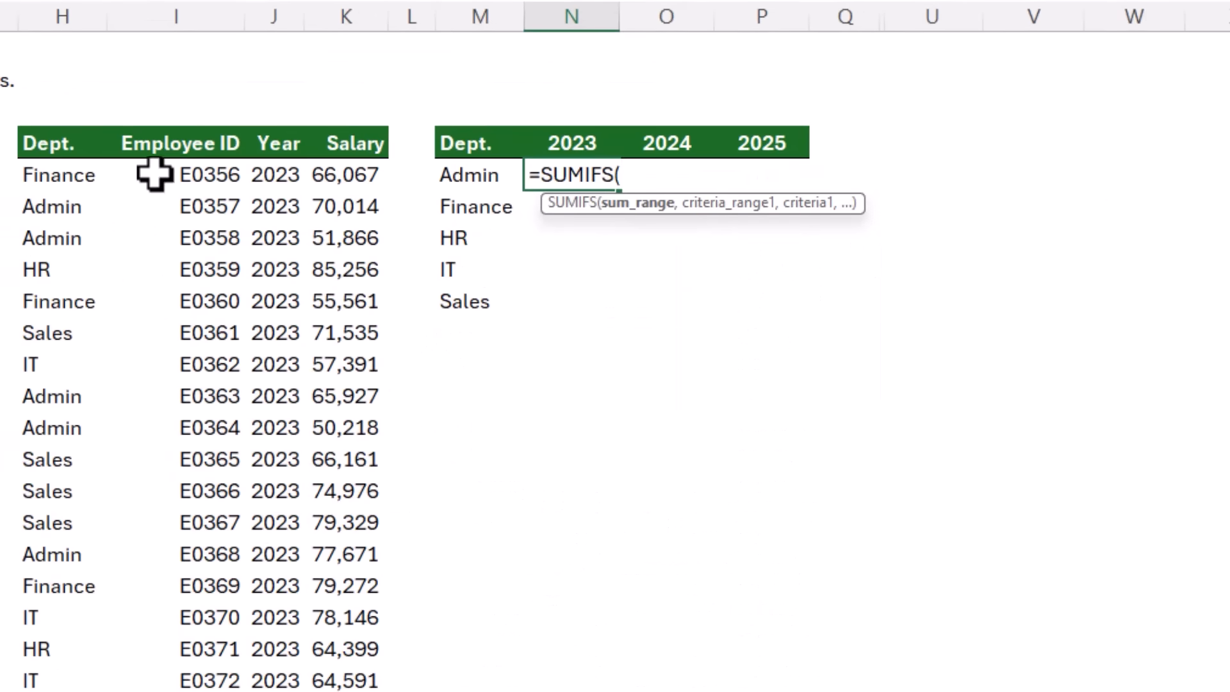
{"action": "left_click", "coordinate": [329, 178]}
{"action": "key", "text": "ctrl+shift+Down"}
{"action": "scroll", "coordinate": [329, 178], "scroll_direction": "down", "scroll_amount": 5}
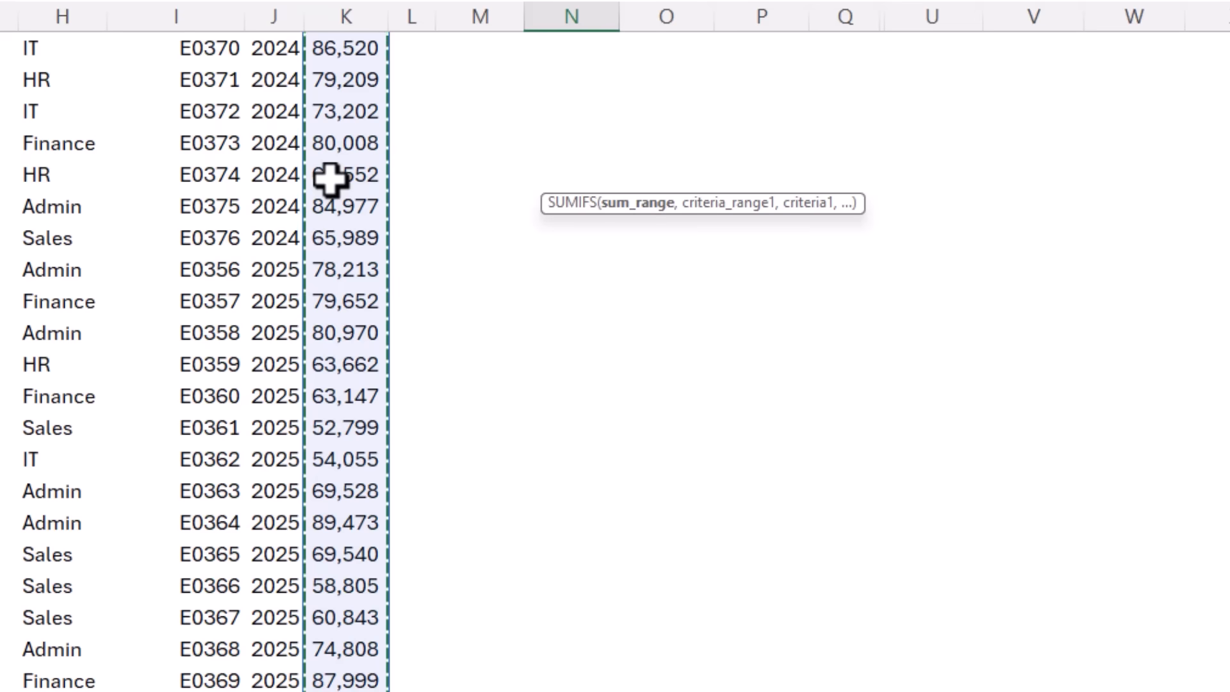
{"action": "key", "text": "F4"}
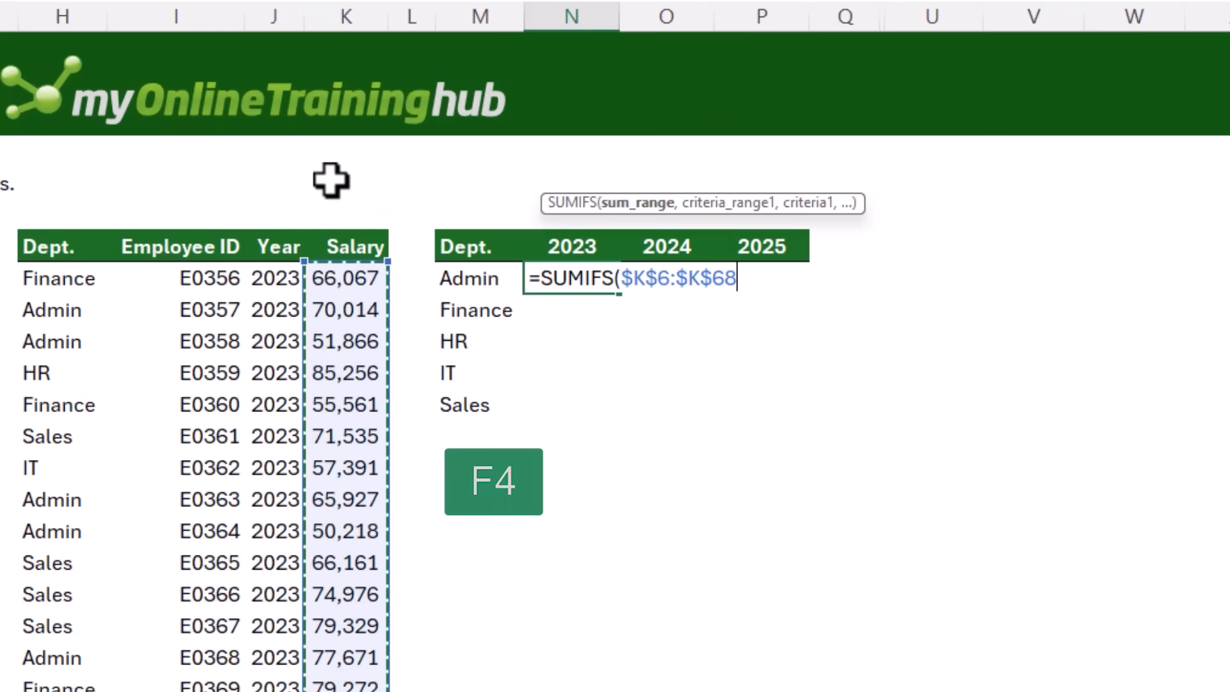
{"action": "type", "text": ","}
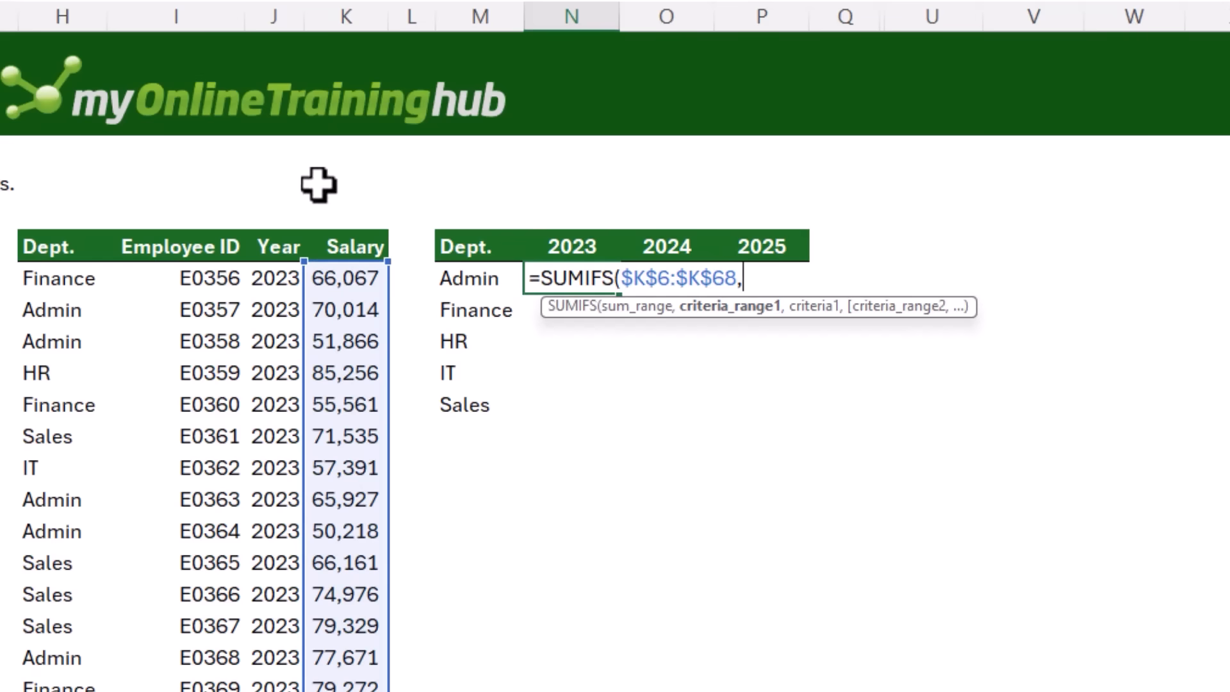
Add the department criteria range $H$6:$H$68 and the column-locked criterion $M6 to the SUMIFS
{"action": "left_click", "coordinate": [71, 277]}
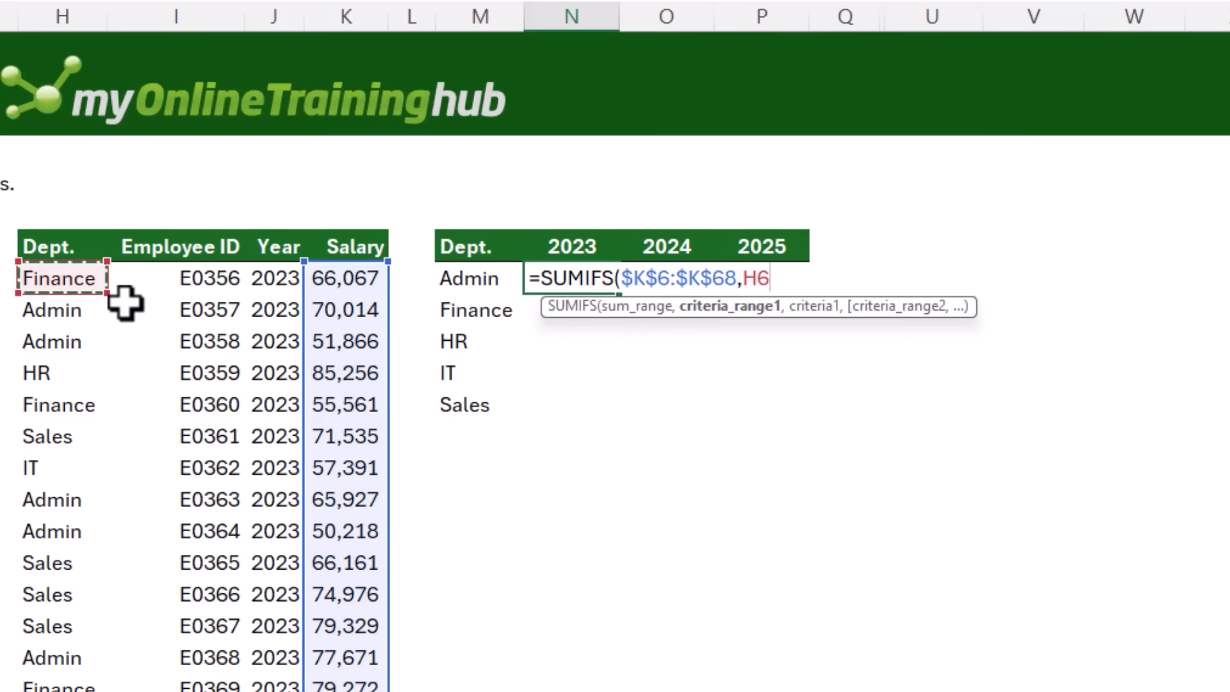
{"action": "key", "text": "ctrl+shift+Down"}
{"action": "key", "text": "F4"}
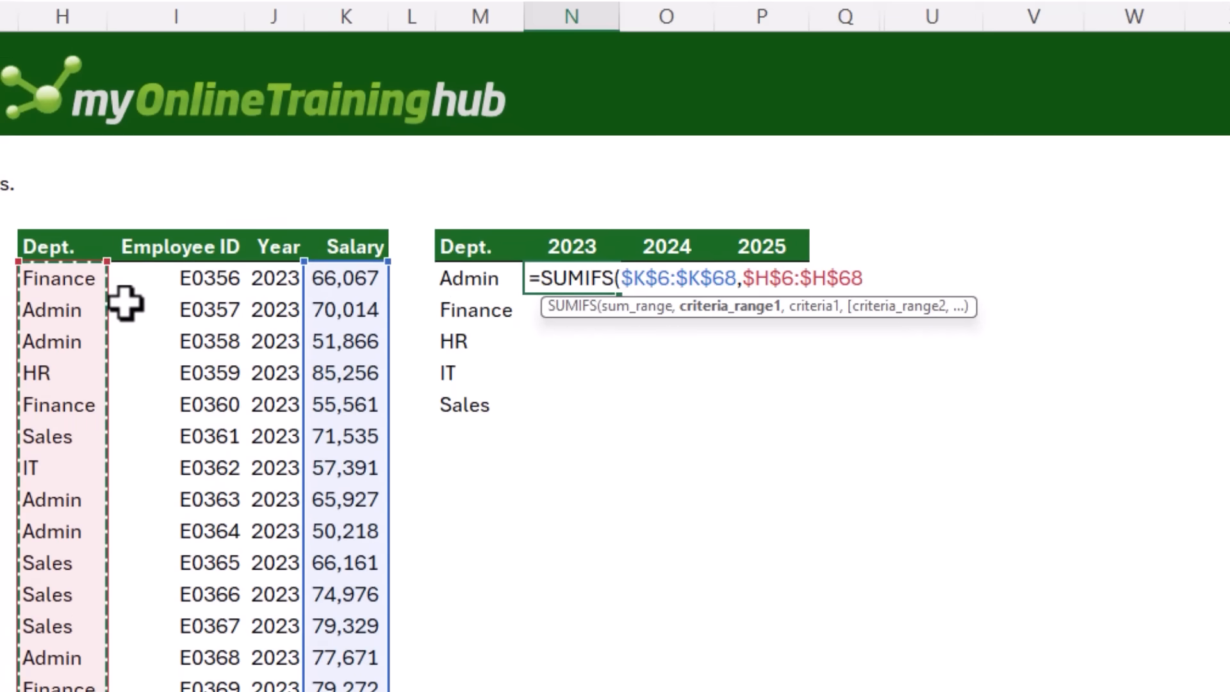
{"action": "type", "text": ","}
{"action": "left_click", "coordinate": [468, 278]}
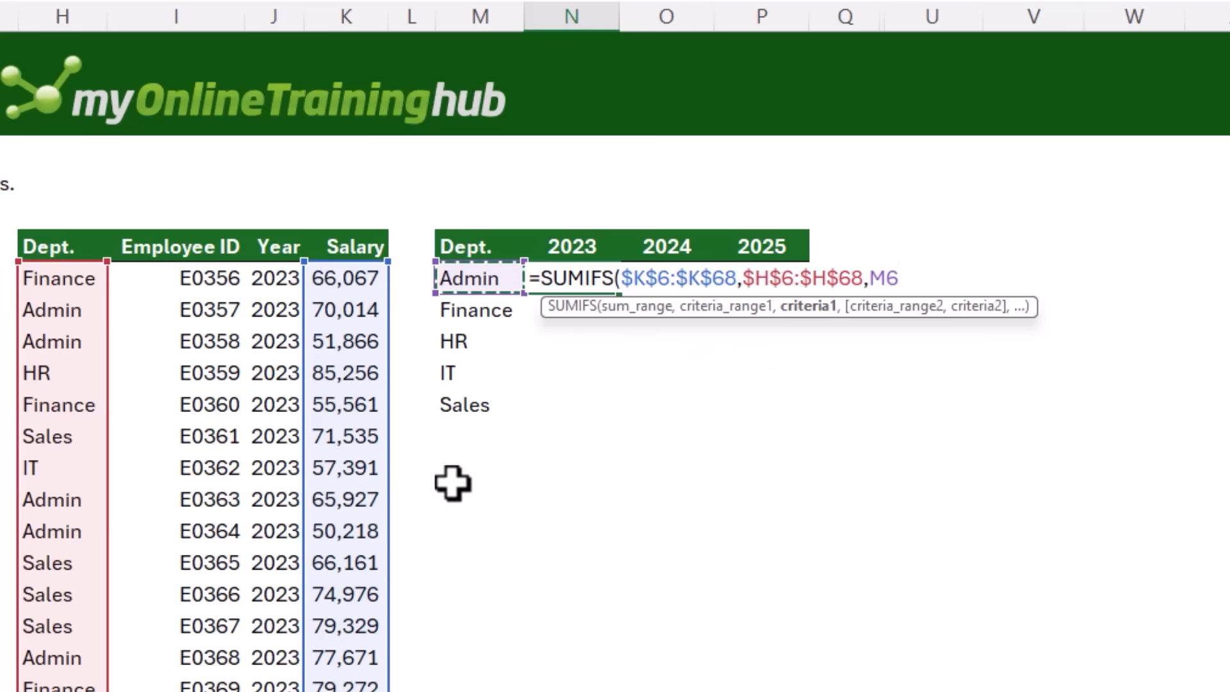
{"action": "key", "text": "F4"}
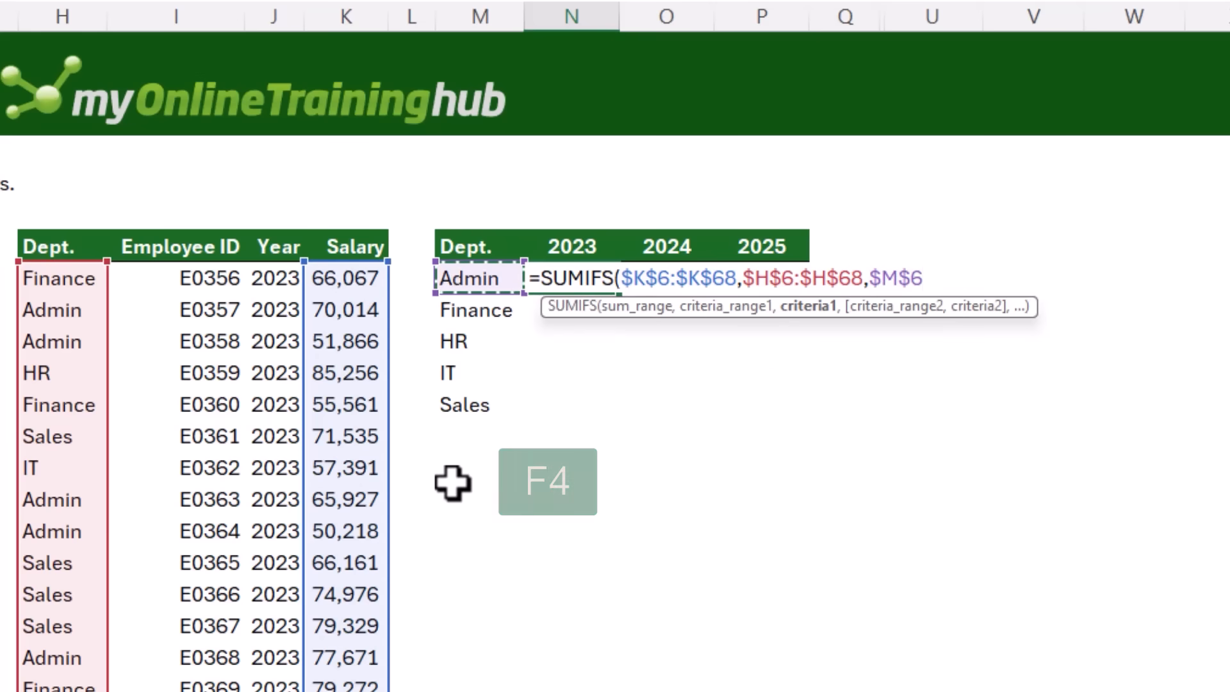
{"action": "key", "text": "F4"}
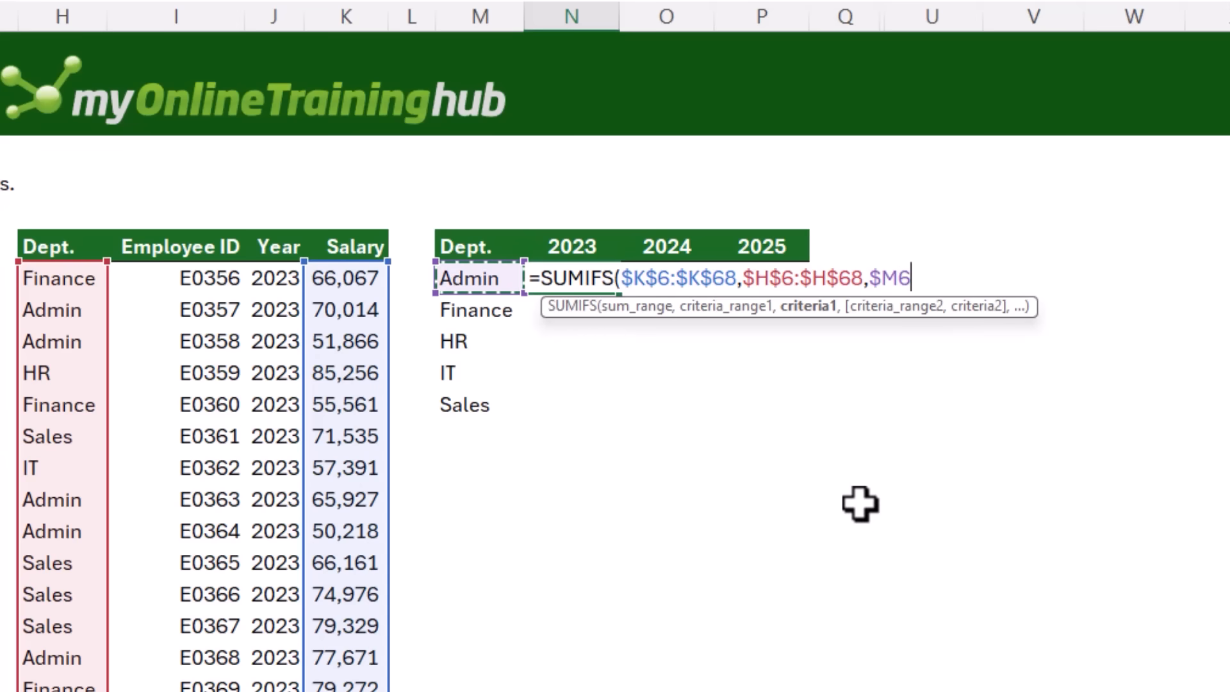
{"action": "type", "text": ","}
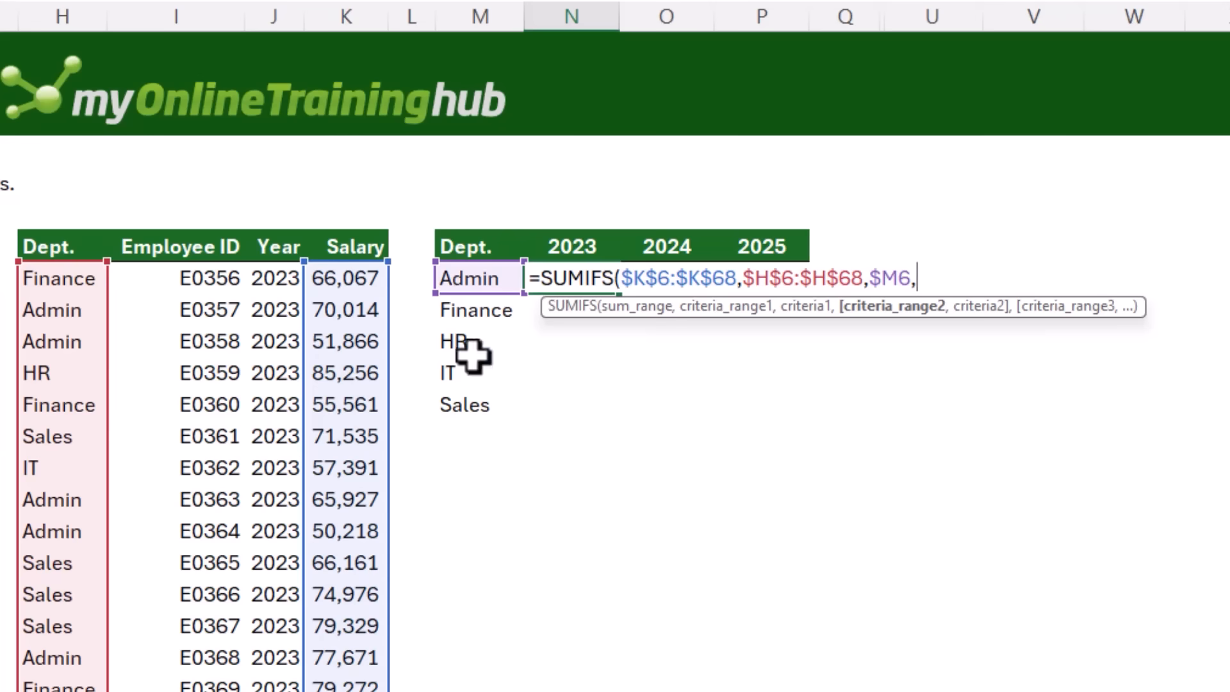
Add the year criteria range $J$6:$J$68 and the row-locked criterion N$5, then close and enter the formula
{"action": "left_click", "coordinate": [266, 278]}
{"action": "key", "text": "ctrl+shift+Down"}
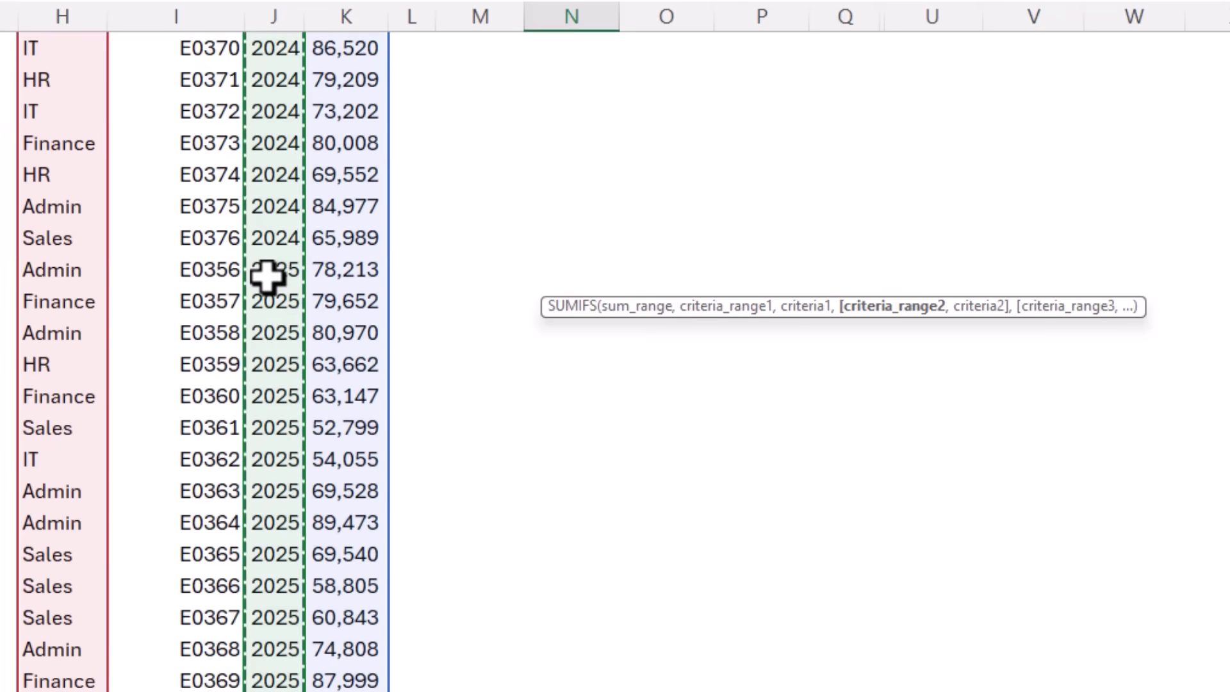
{"action": "key", "text": "F4"}
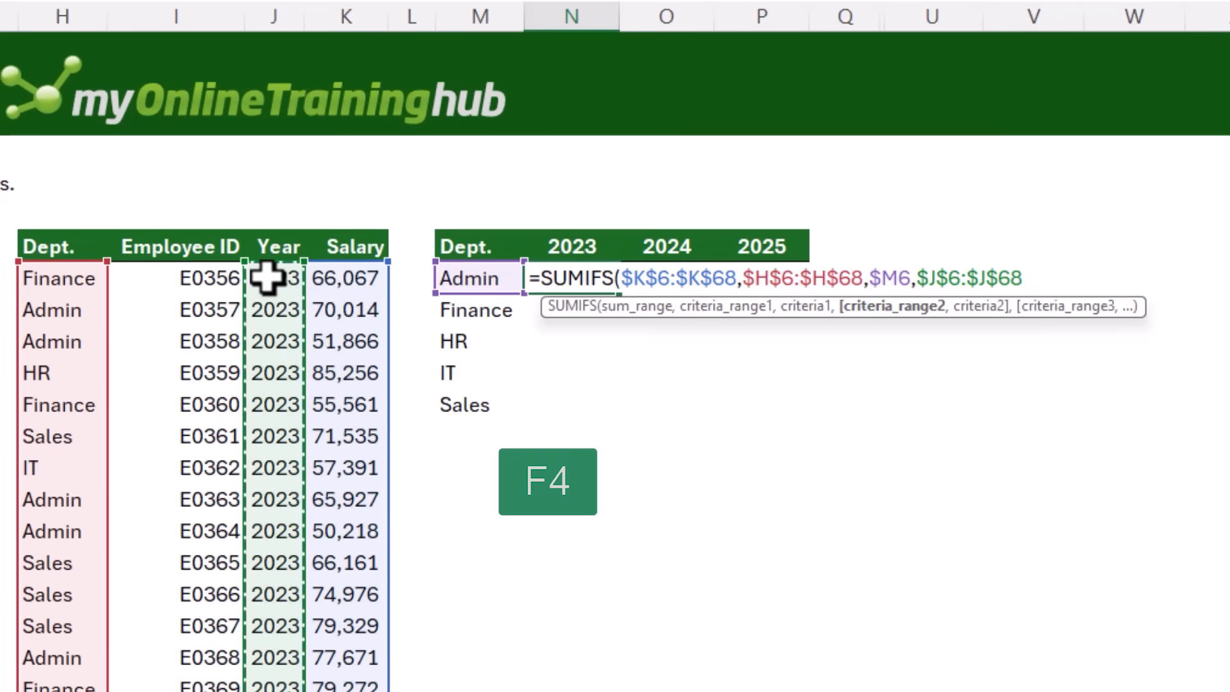
{"action": "type", "text": ","}
{"action": "left_click", "coordinate": [581, 242]}
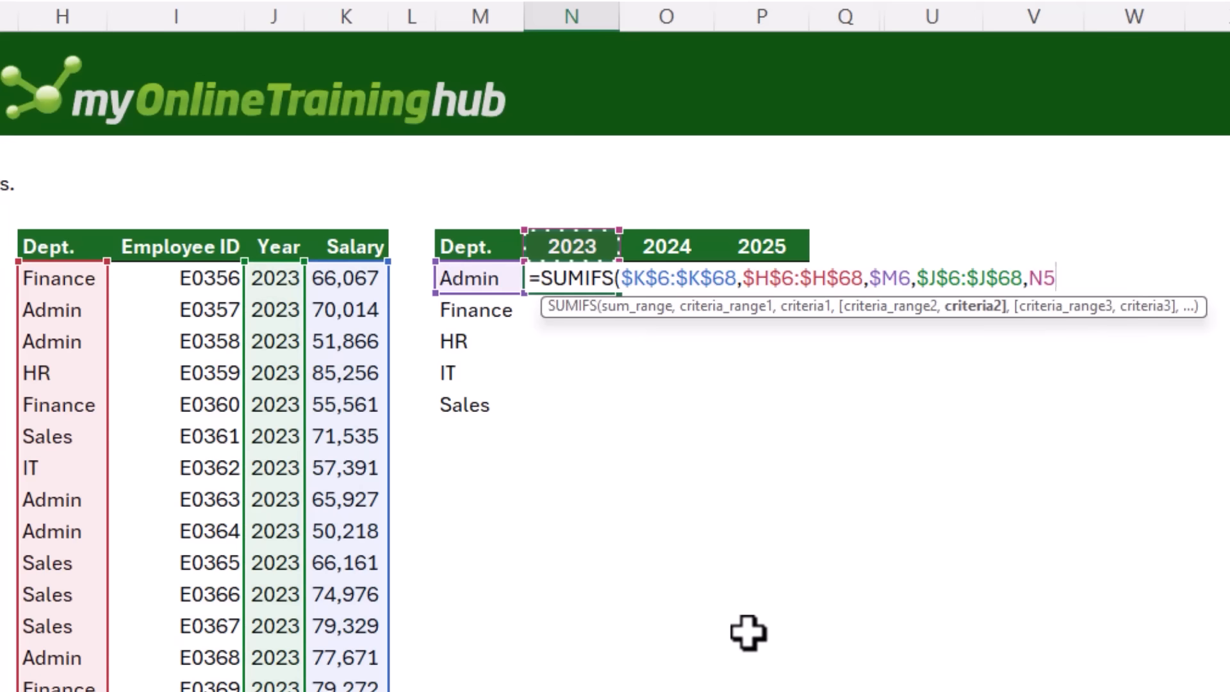
{"action": "key", "text": "F4"}
{"action": "key", "text": "F4"}
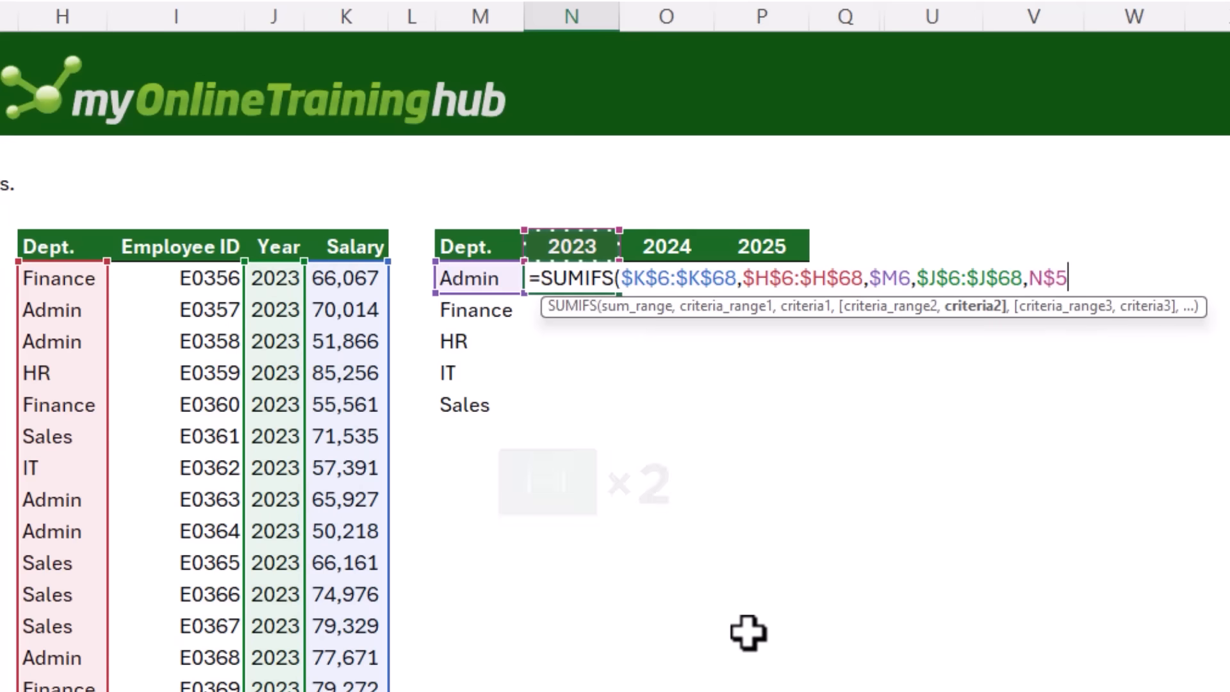
{"action": "type", "text": ")"}
{"action": "key", "text": "Return"}
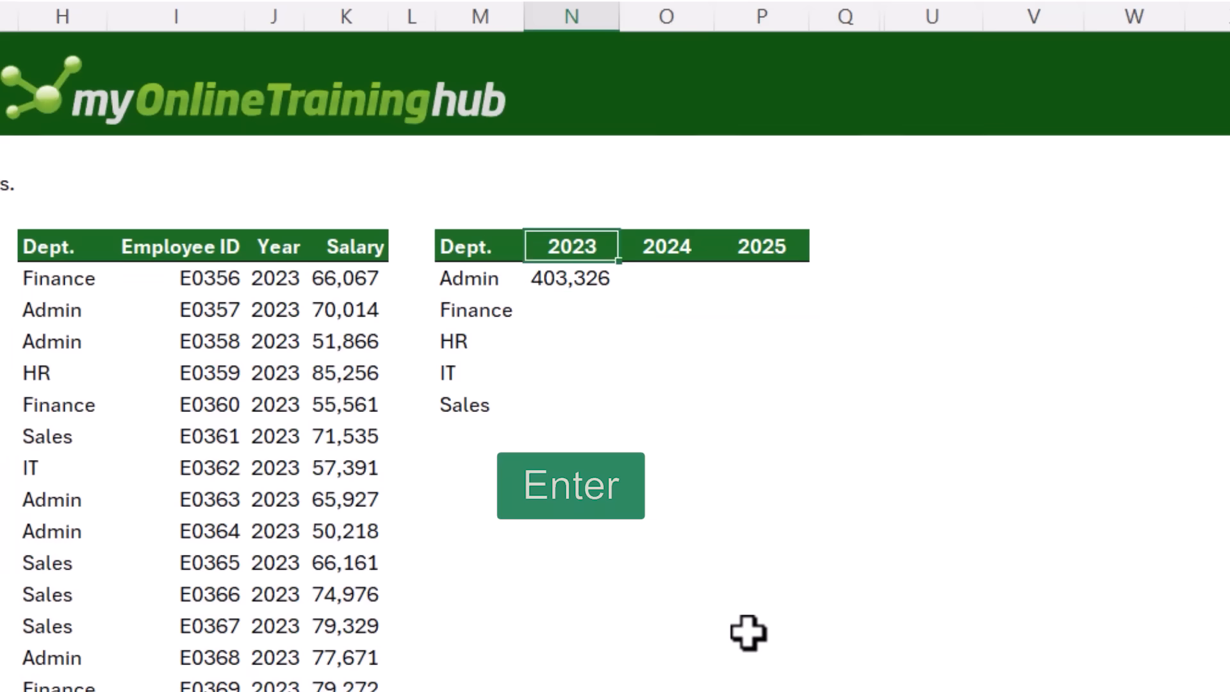
Copy the SUMIFS from N6 and paste it across N6:P10
{"action": "key", "text": "ctrl+c"}
{"action": "left_click_drag", "start_coordinate": [577, 287], "coordinate": [740, 392]}
{"action": "key", "text": "ctrl+v"}
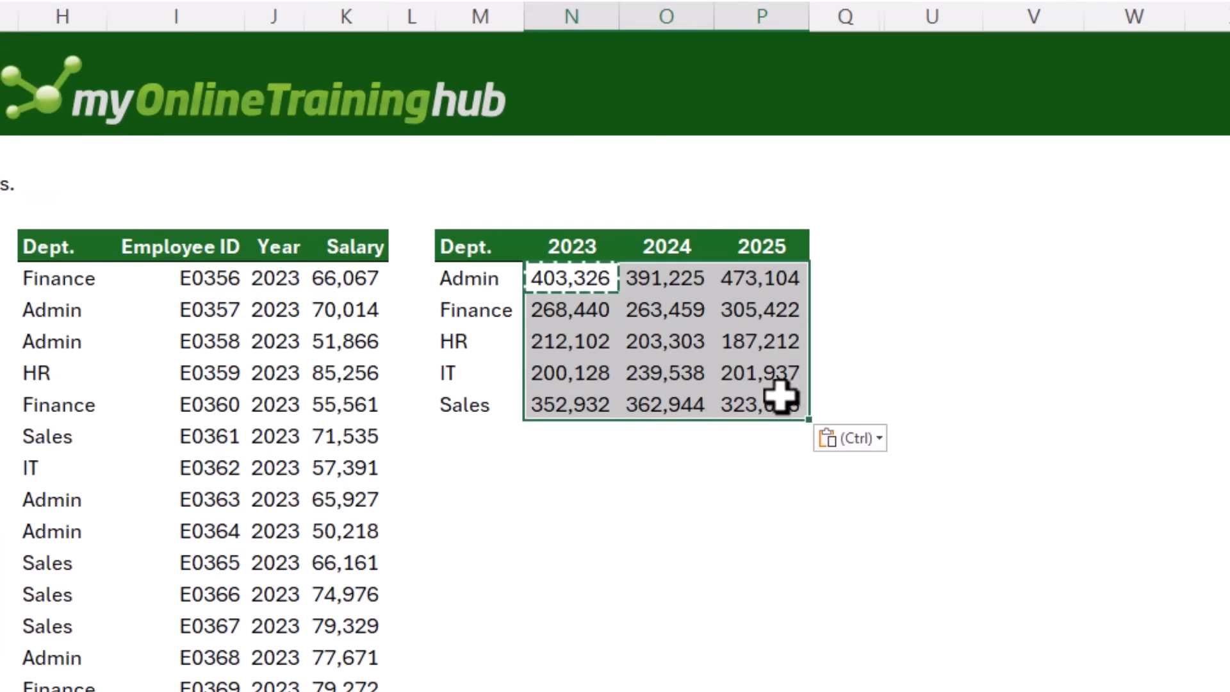
{"action": "left_click", "coordinate": [926, 405]}
Open several pasted SUMIFS cells in edit mode to inspect their adjusted references
{"action": "left_click", "coordinate": [537, 269]}
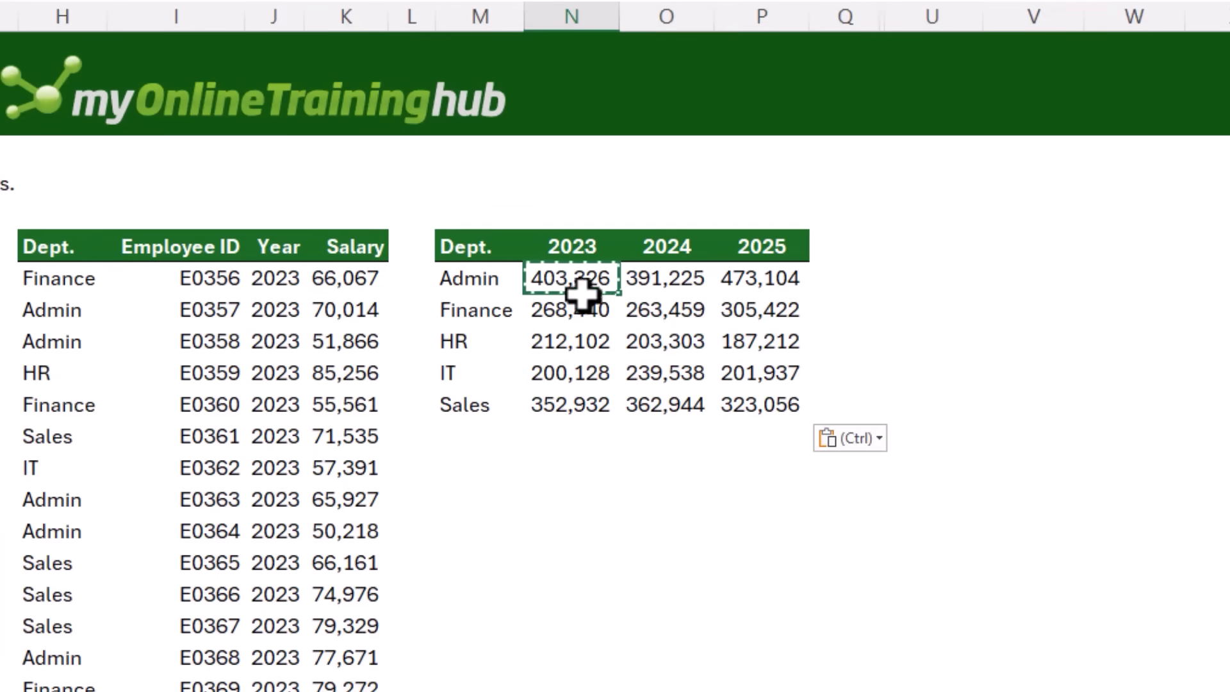
{"action": "double_click", "coordinate": [620, 315]}
{"action": "key", "text": "Escape"}
{"action": "key", "text": "Down"}
{"action": "key", "text": "F2"}
{"action": "key", "text": "Tab"}
{"action": "key", "text": "F2"}
{"action": "key", "text": "Escape"}
{"action": "key", "text": "Down"}
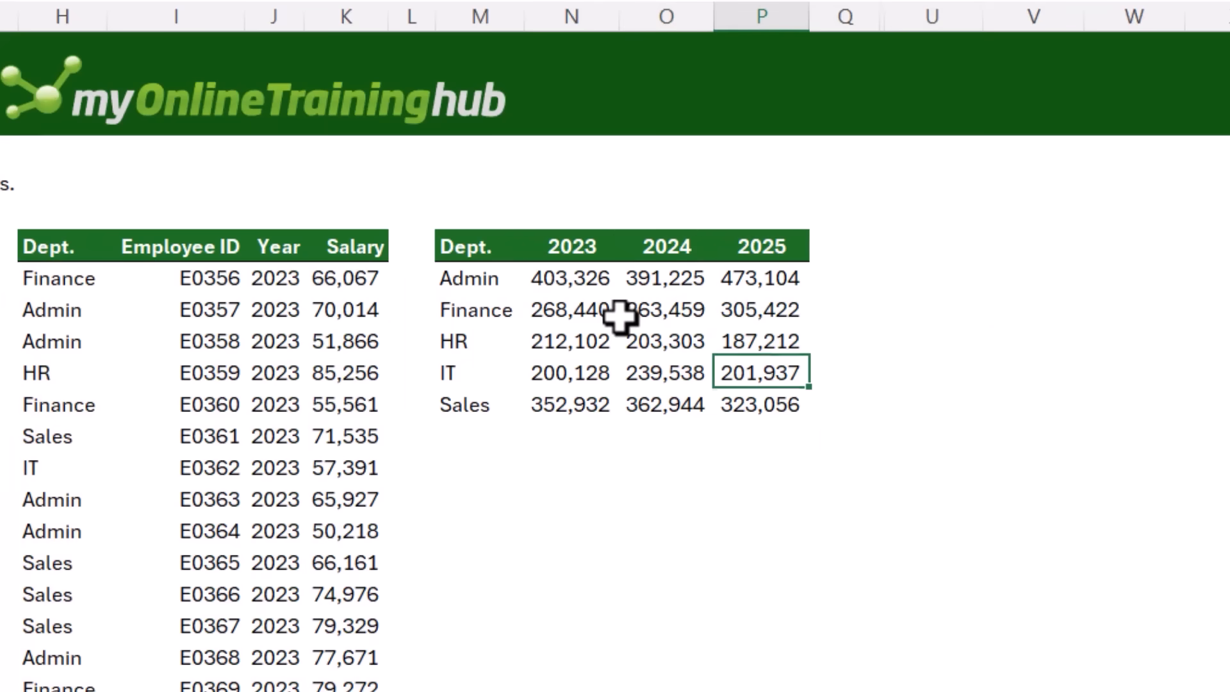
{"action": "key", "text": "F2"}
{"action": "key", "text": "Escape"}
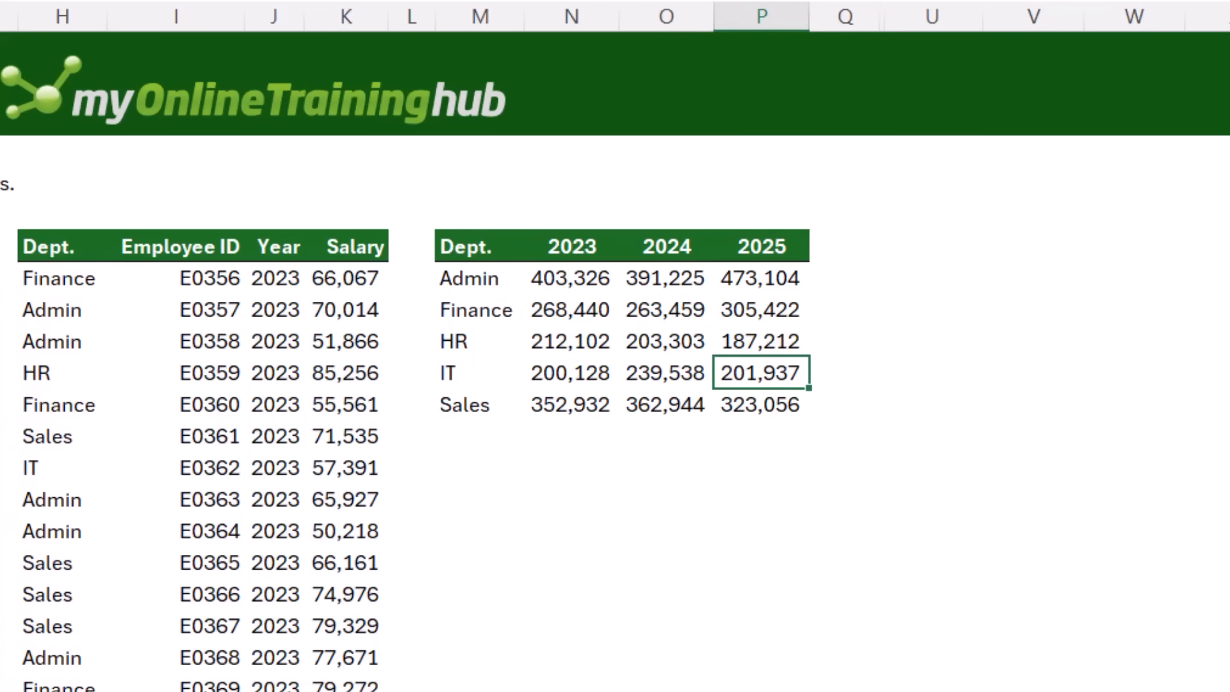
Check the table's name under Table Design and select the table's Value column
{"action": "key", "text": "F4"}
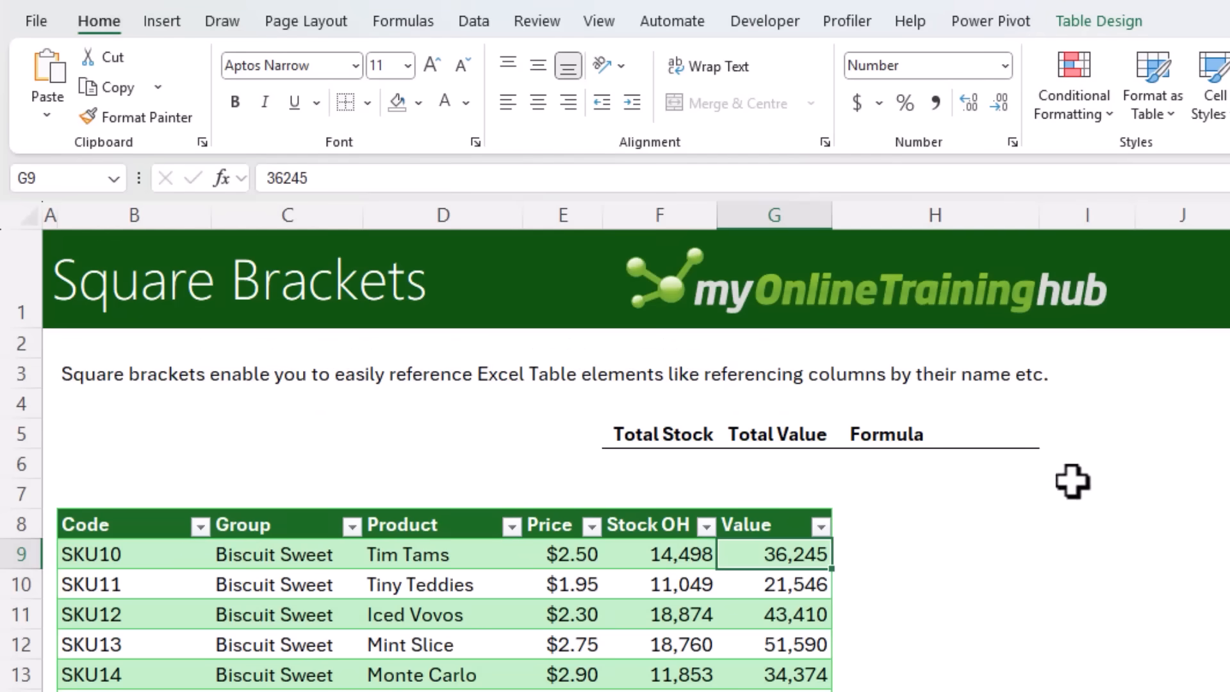
{"action": "left_click", "coordinate": [1102, 22]}
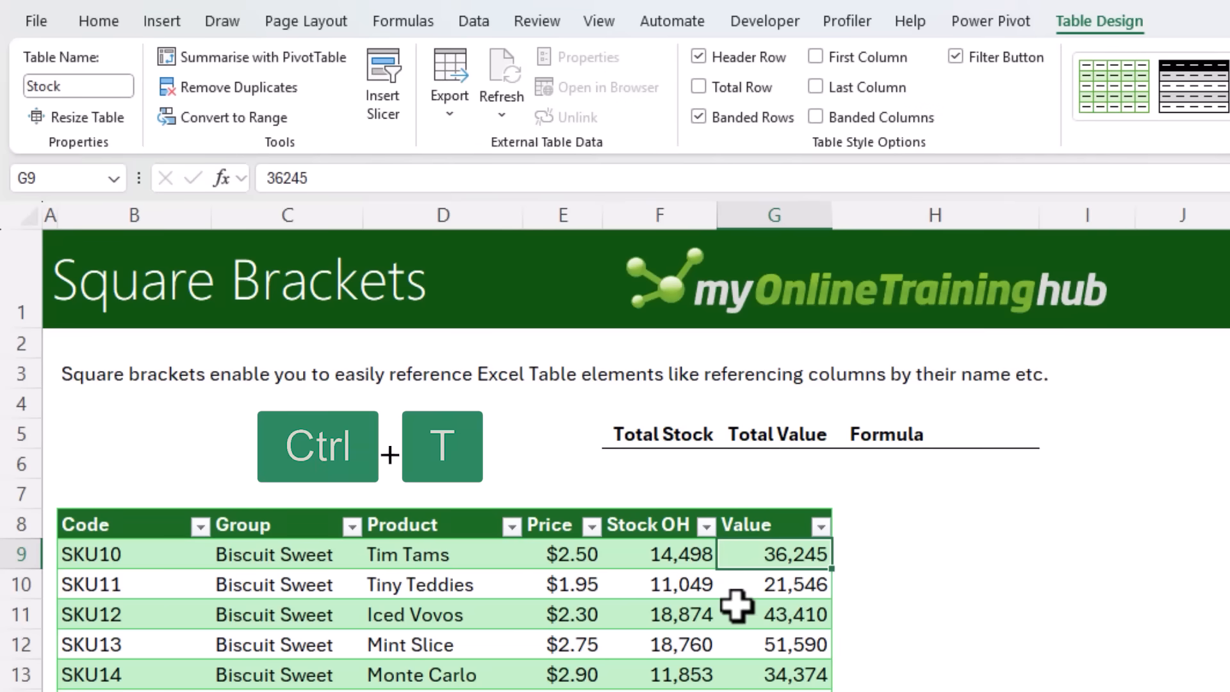
{"action": "left_click", "coordinate": [160, 23]}
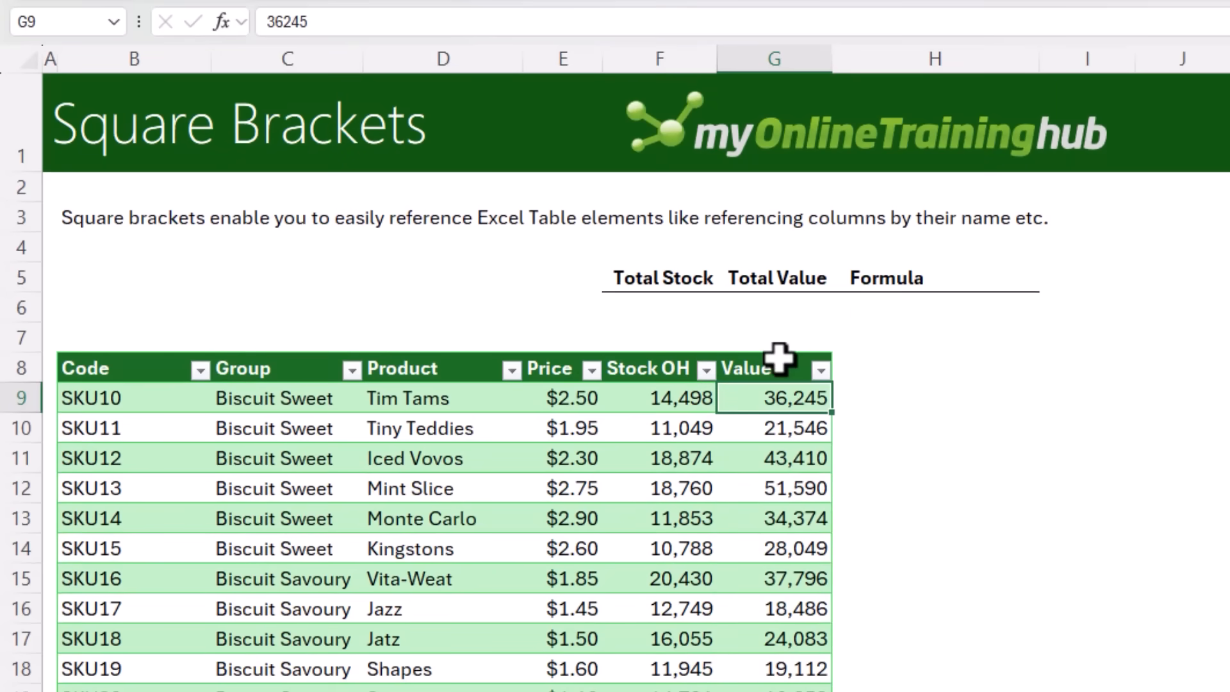
{"action": "left_click", "coordinate": [779, 357]}
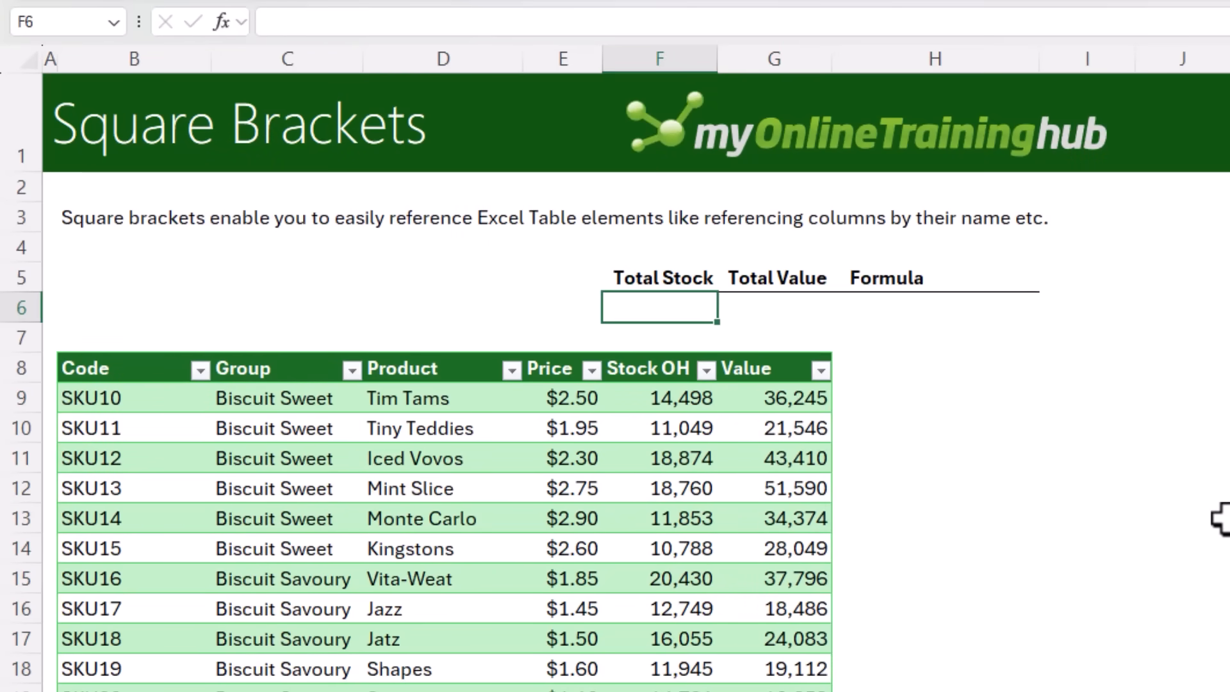
In F6, enter =SUM(Stock[Stock OH]) by picking the Stock OH column, then move to G6
{"action": "type", "text": "=sum("}
{"action": "left_click", "coordinate": [705, 368]}
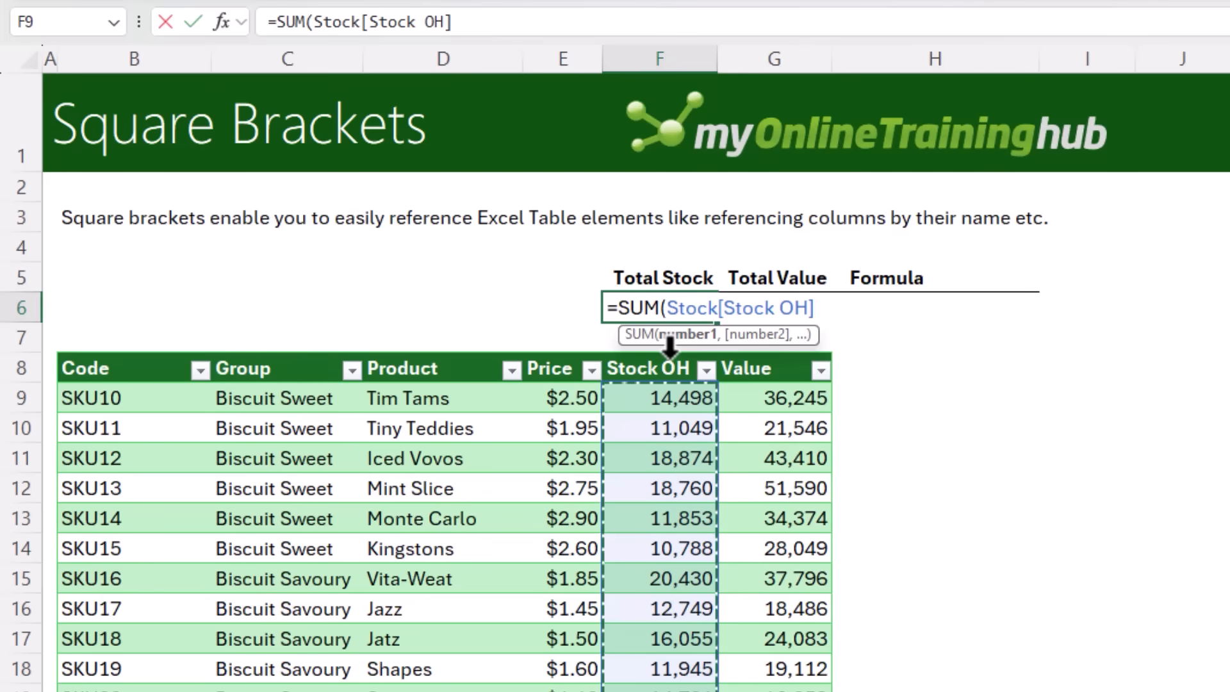
{"action": "type", "text": ")"}
{"action": "key", "text": "Return"}
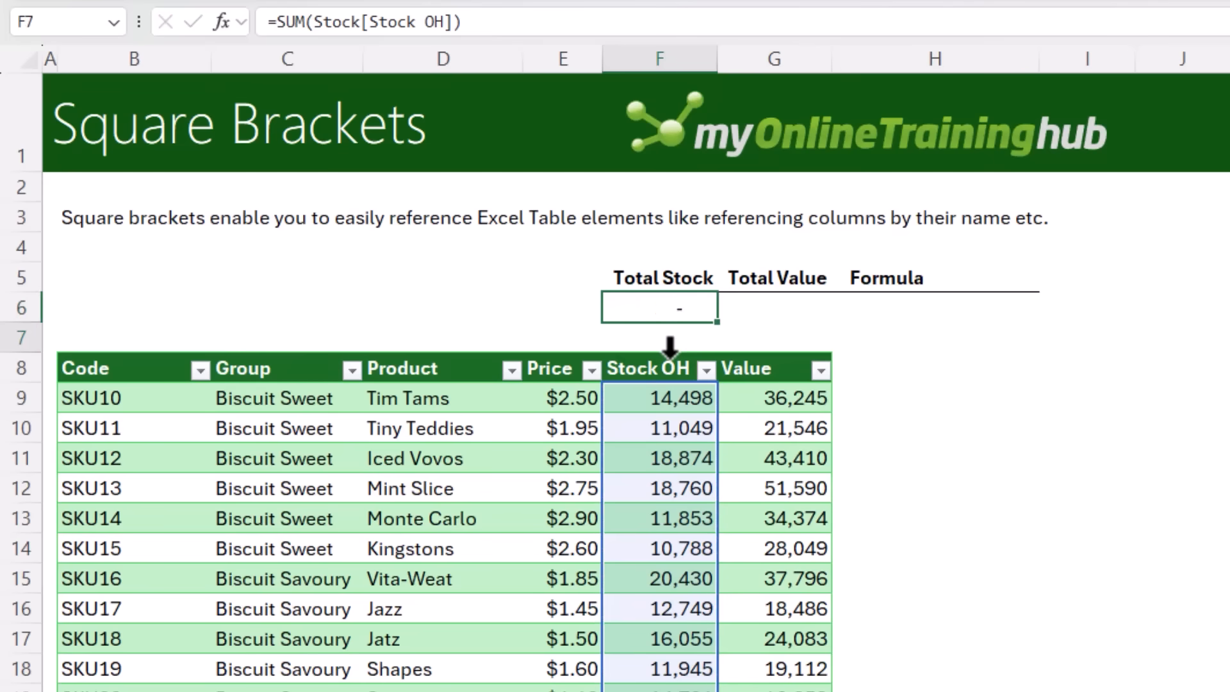
{"action": "key", "text": "Up"}
{"action": "key", "text": "Right"}
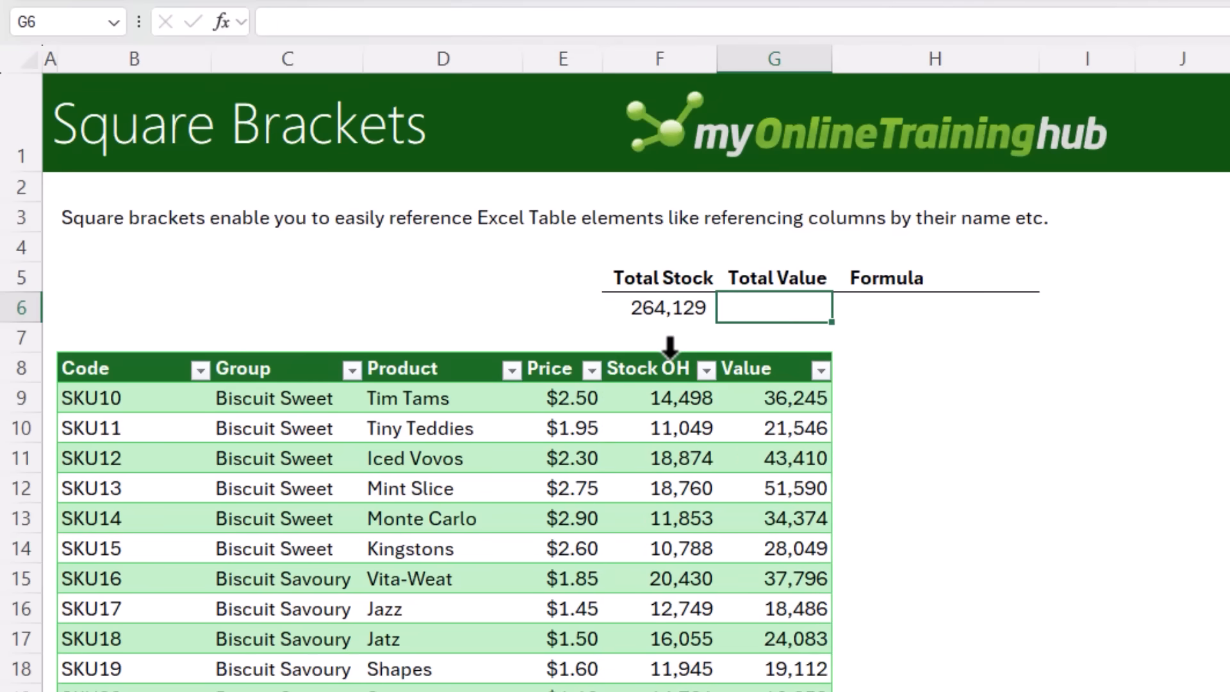
In G6, enter =SUM(Stock[Value]) by picking the Stock table and its Value column, then return to G6
{"action": "type", "text": "=sum"}
{"action": "key", "text": "Tab"}
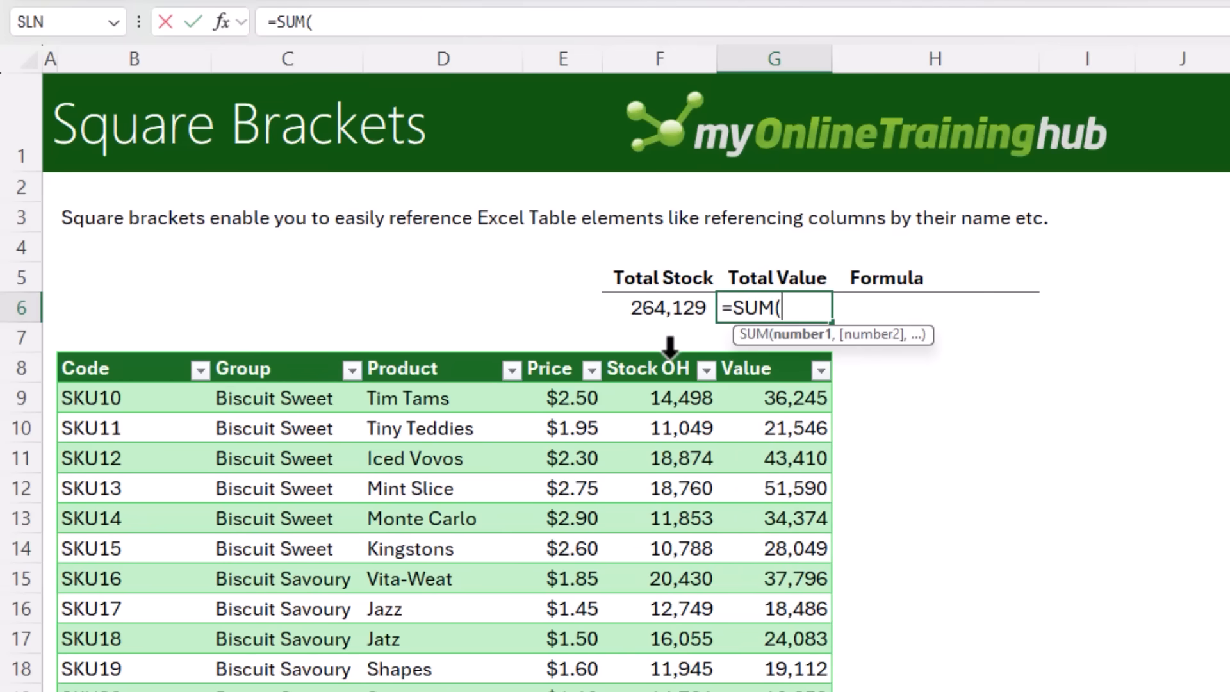
{"action": "type", "text": "sto"}
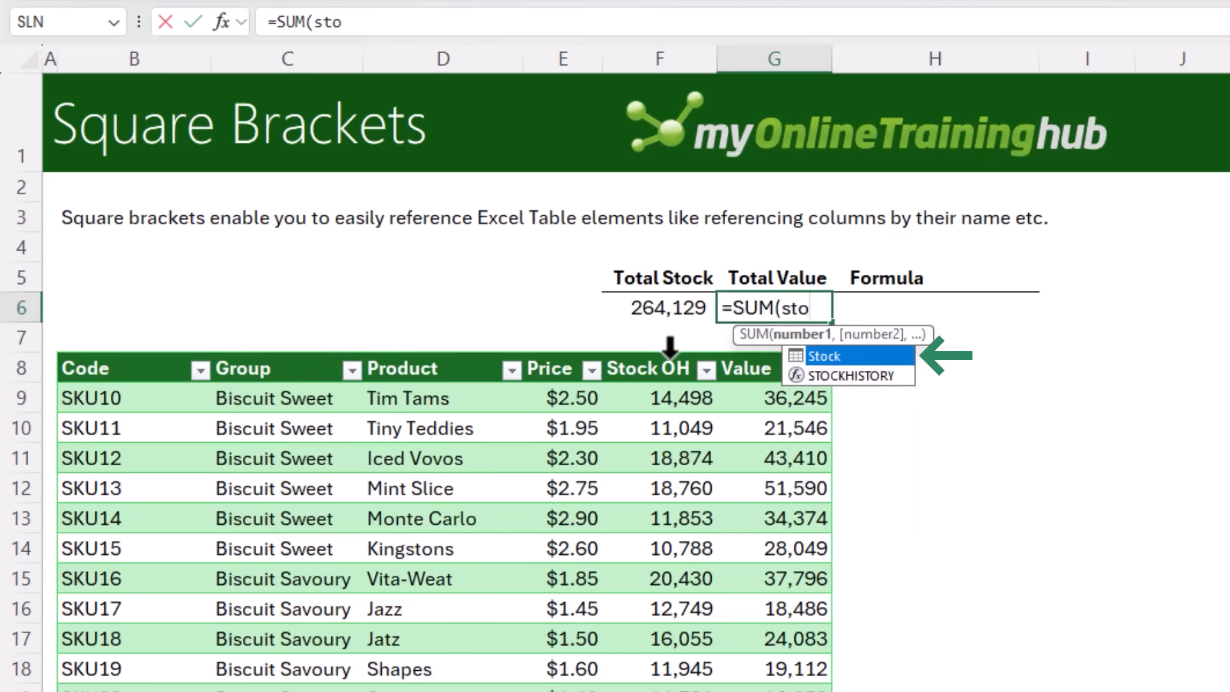
{"action": "key", "text": "Tab"}
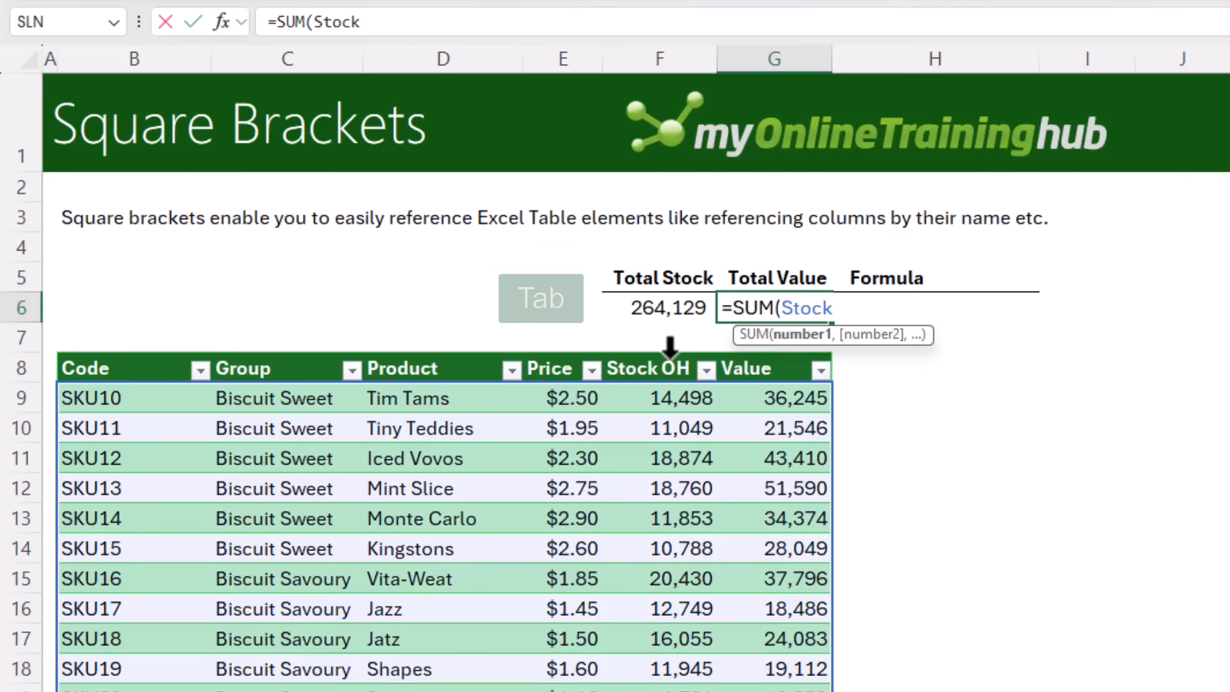
{"action": "type", "text": "["}
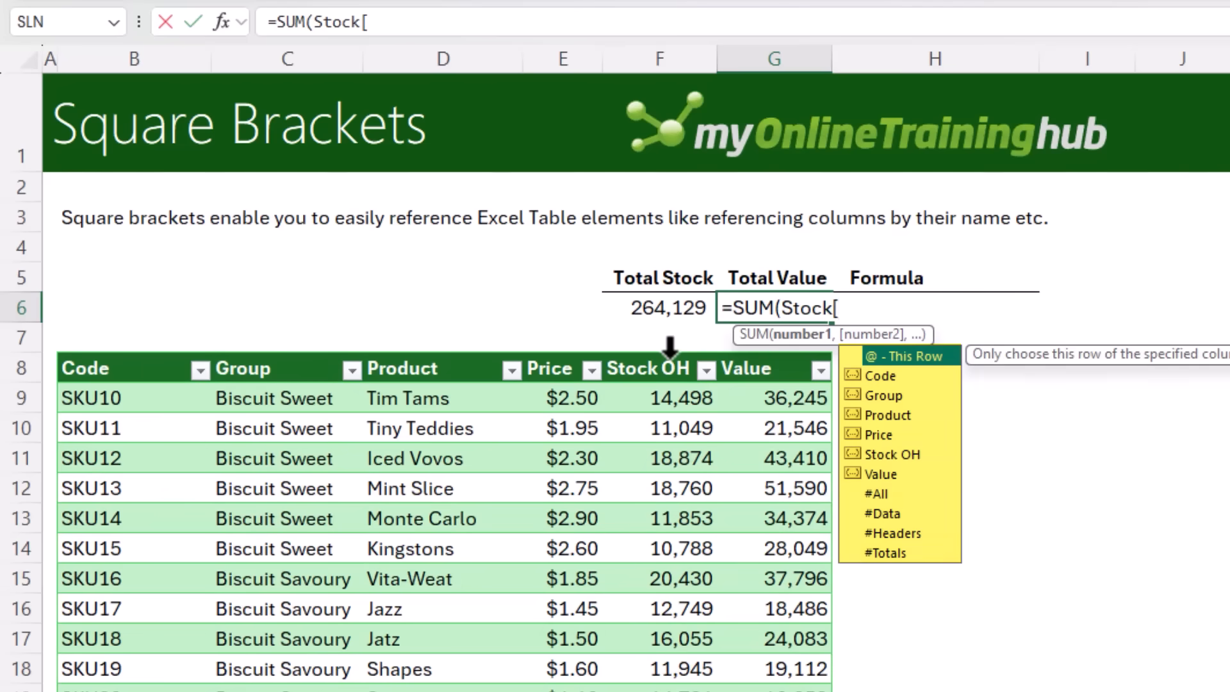
{"action": "key", "text": "Down"}
{"action": "key", "text": "Down"}
{"action": "key", "text": "Down"}
{"action": "key", "text": "Down"}
{"action": "key", "text": "Down"}
{"action": "key", "text": "Down"}
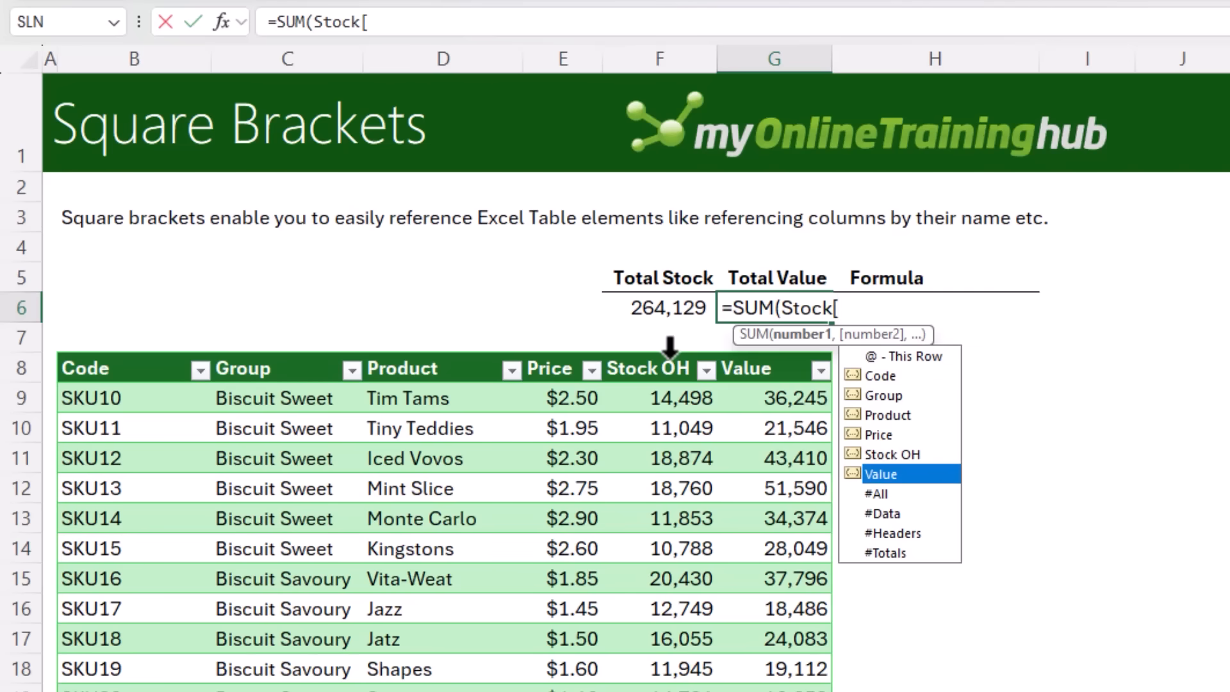
{"action": "key", "text": "Tab"}
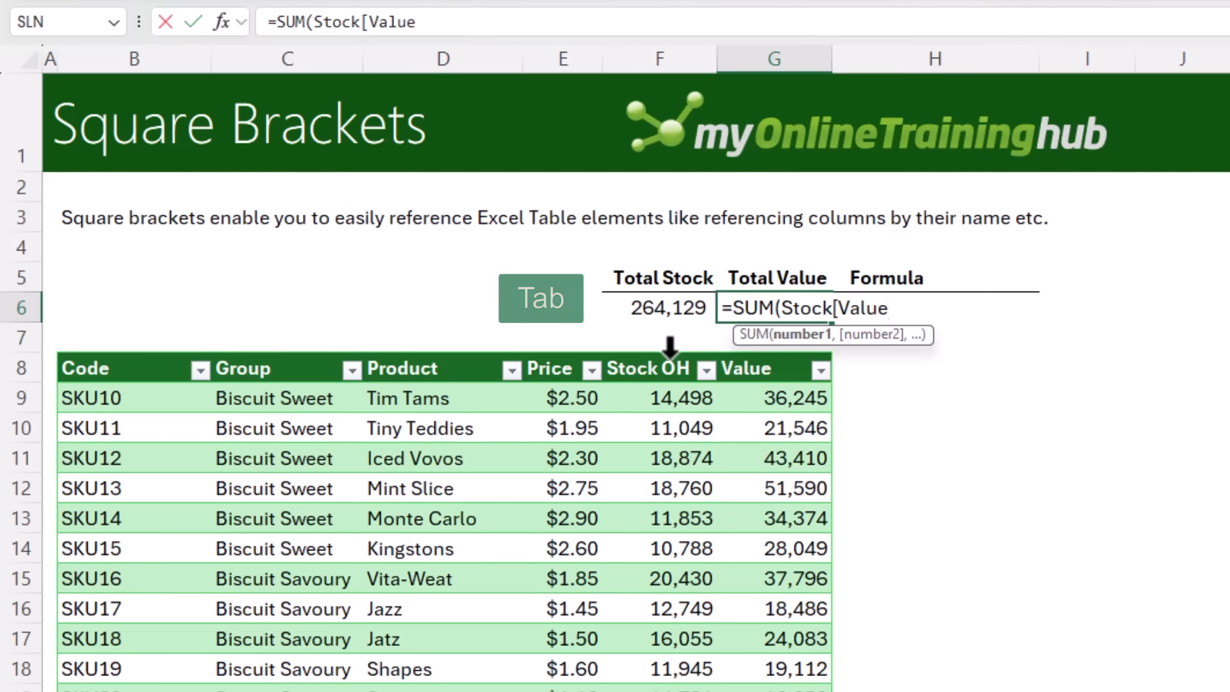
{"action": "type", "text": "]"}
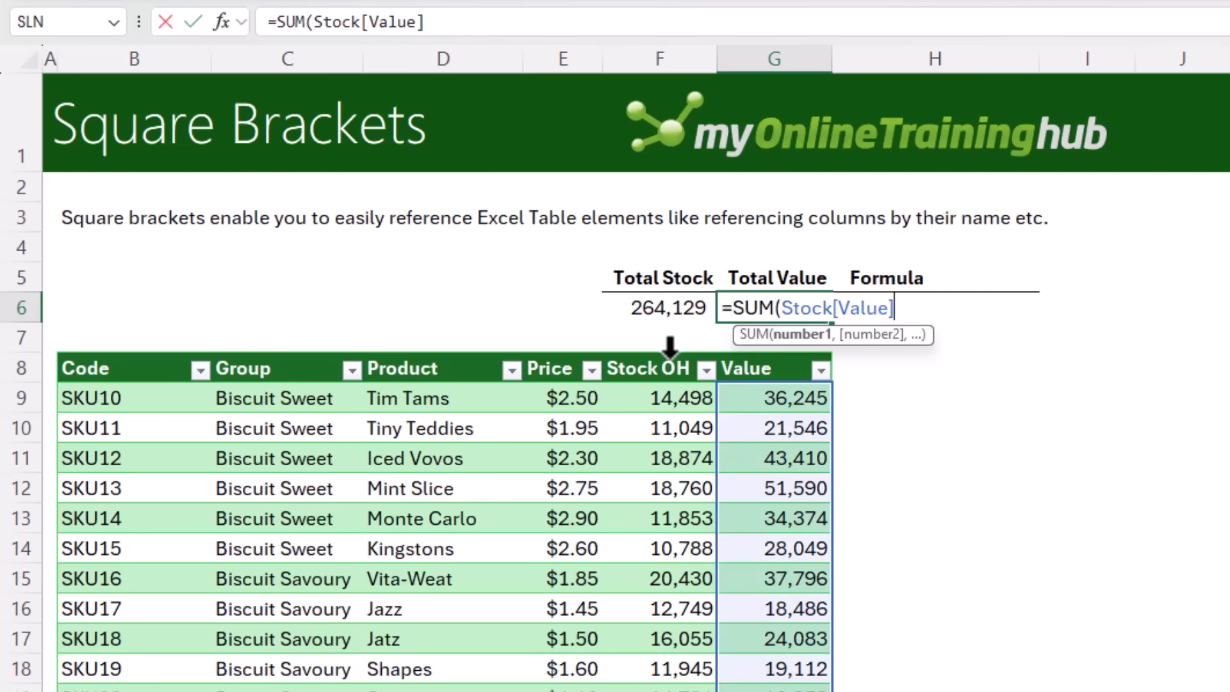
{"action": "type", "text": ")"}
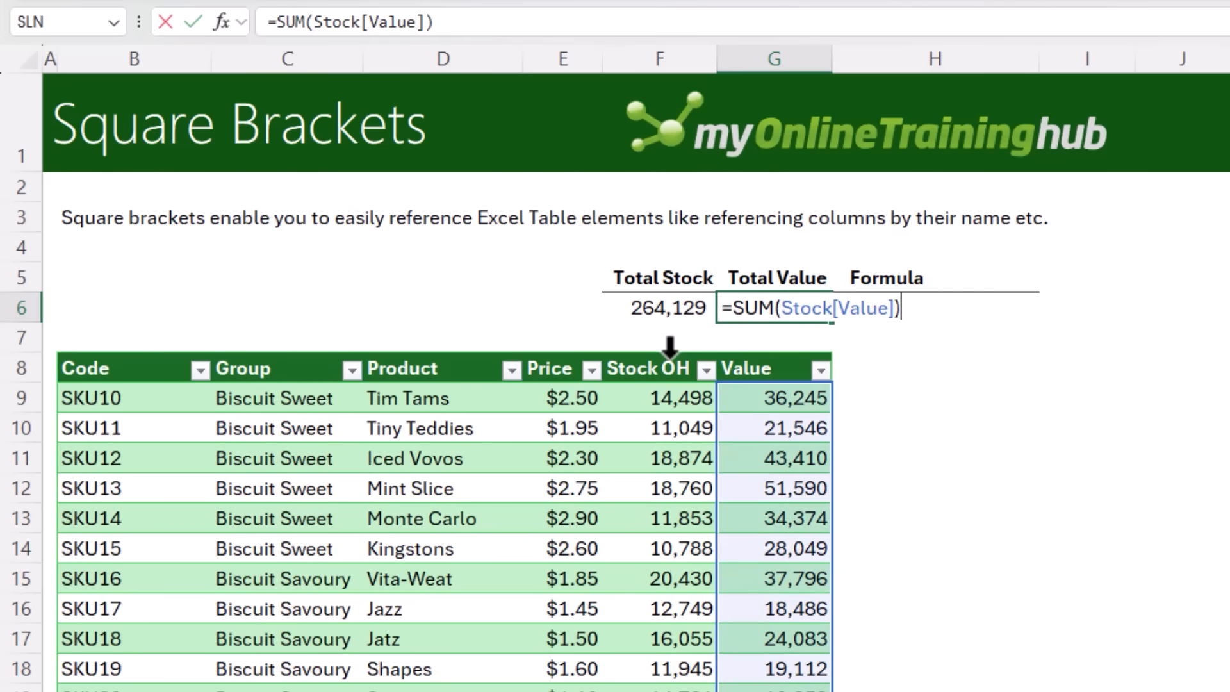
{"action": "key", "text": "Return"}
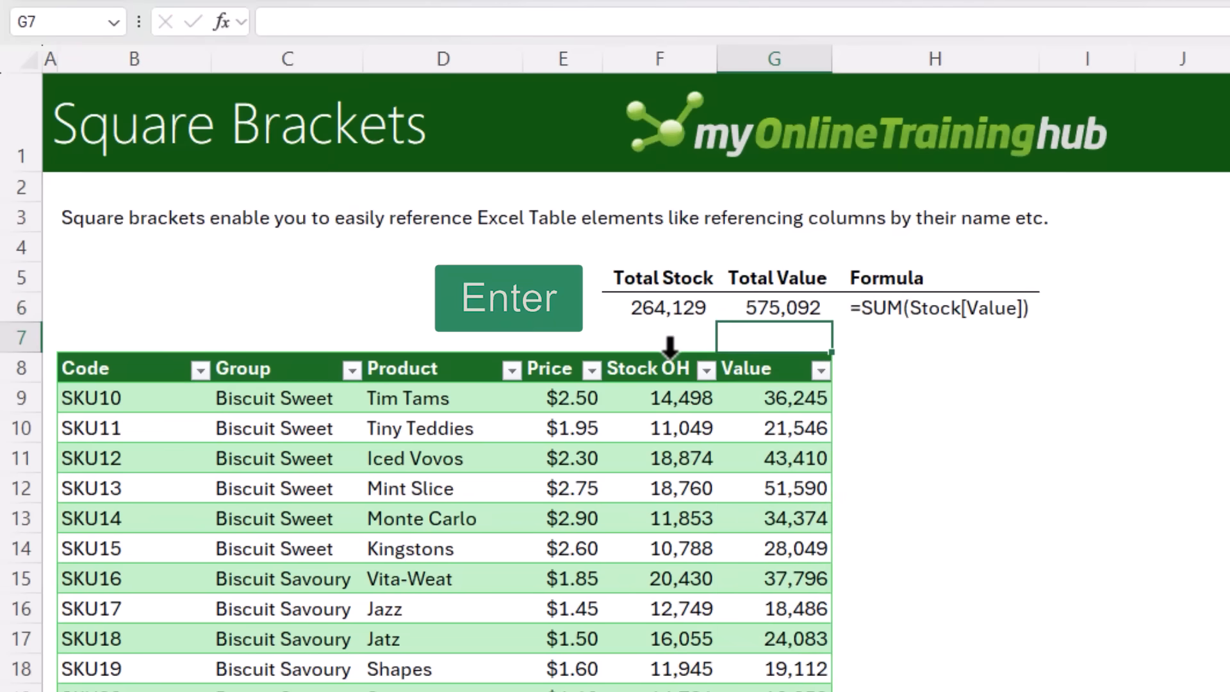
{"action": "key", "text": "Up"}
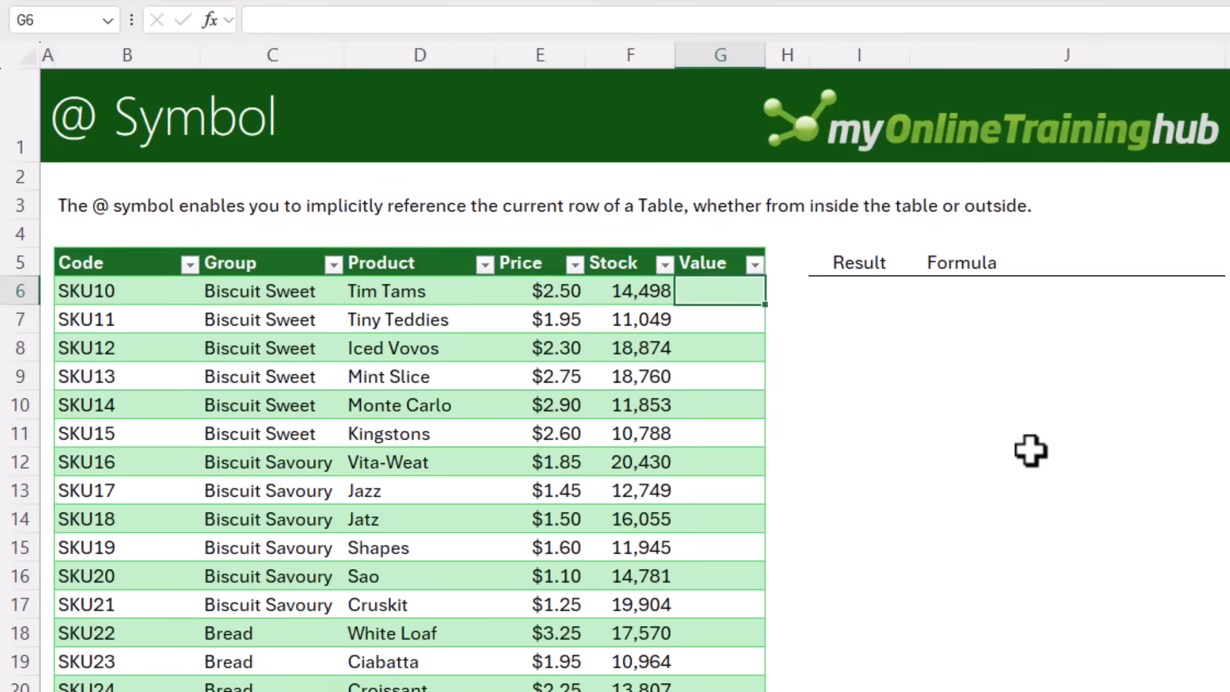
{"action": "type", "text": "="}
{"action": "key", "text": "Left"}
{"action": "key", "text": "Left"}
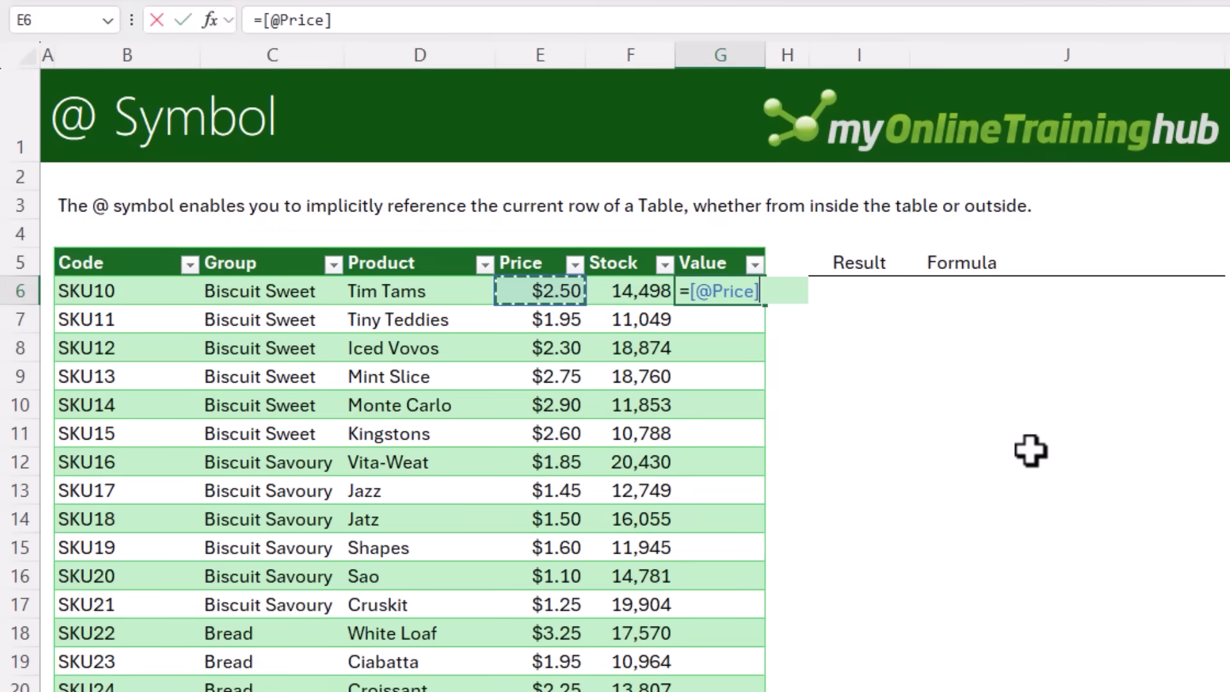
{"action": "type", "text": "*"}
{"action": "key", "text": "Left"}
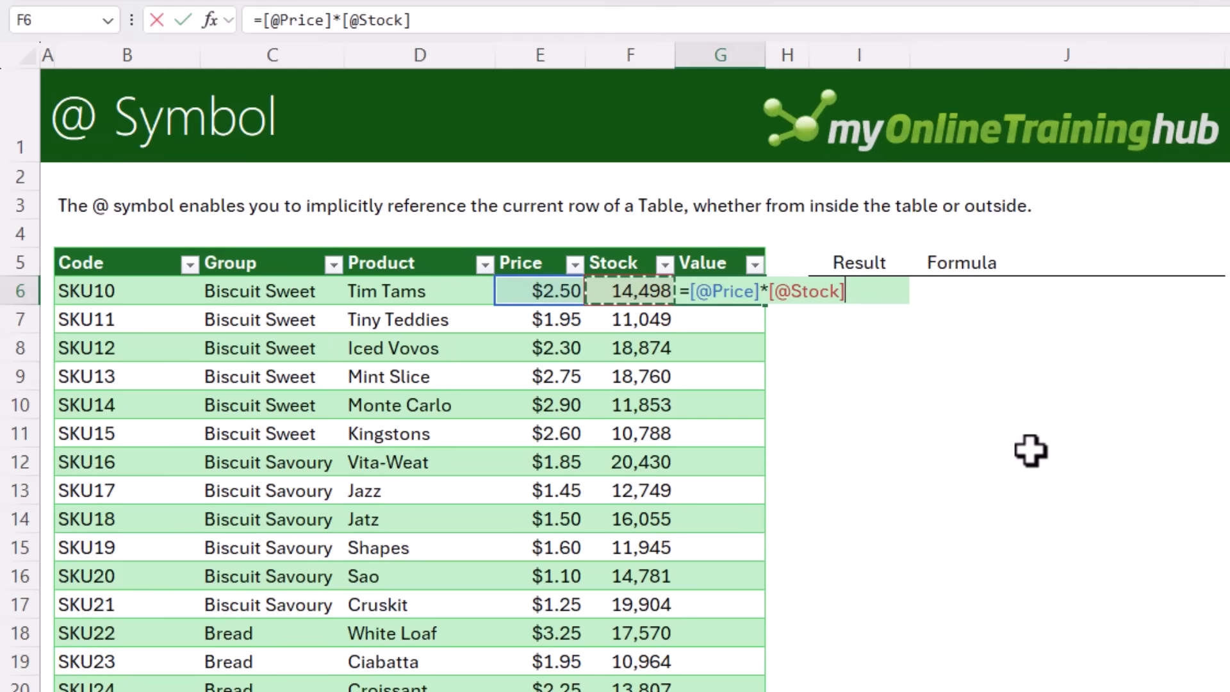
{"action": "key", "text": "Return"}
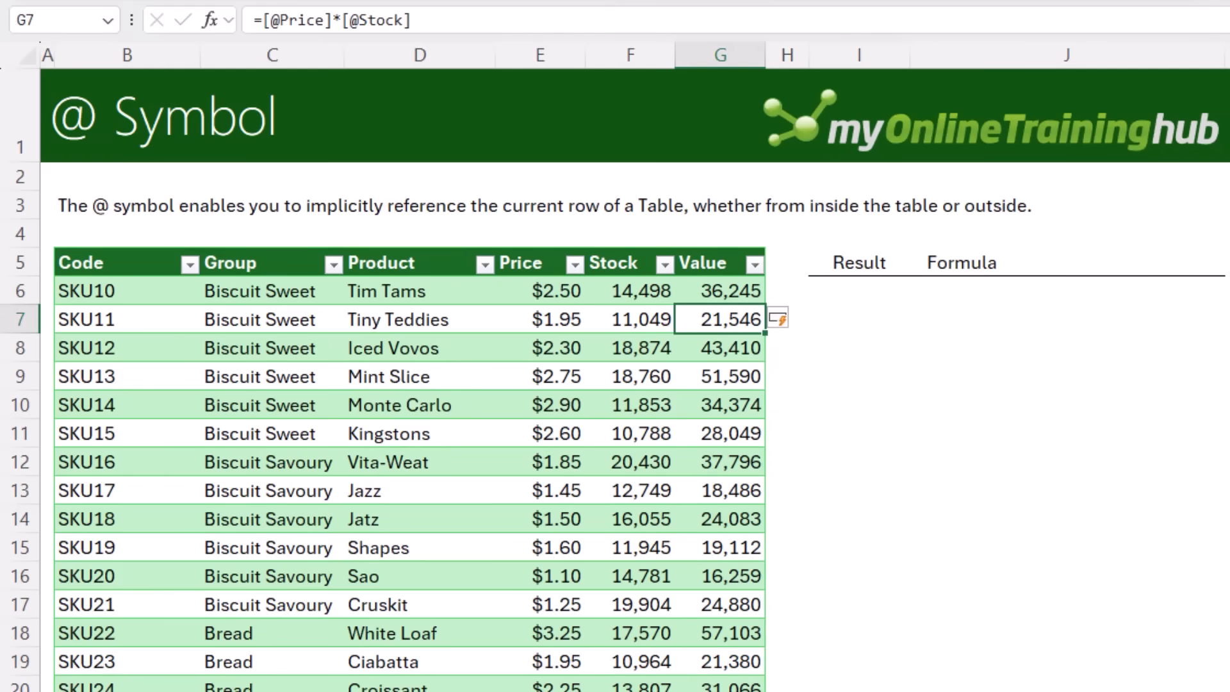
Step through several Value column cells to inspect their calculated formula
{"action": "key", "text": "Down"}
{"action": "key", "text": "Down"}
{"action": "key", "text": "Down"}
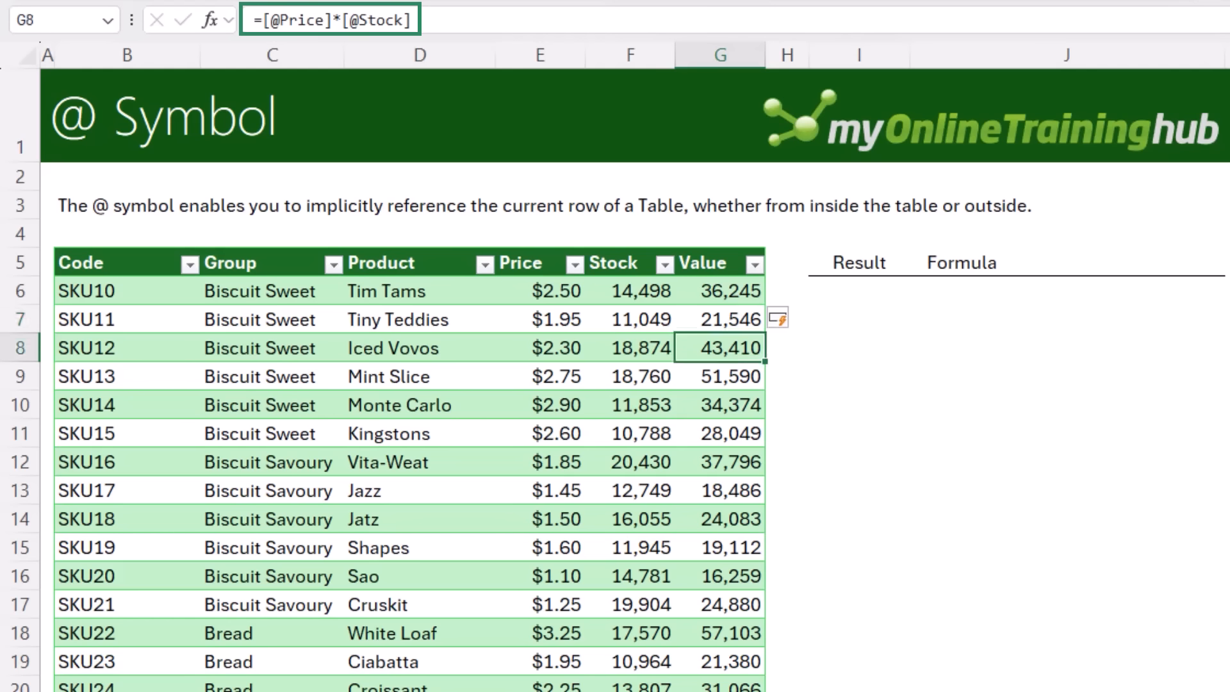
{"action": "key", "text": "Down"}
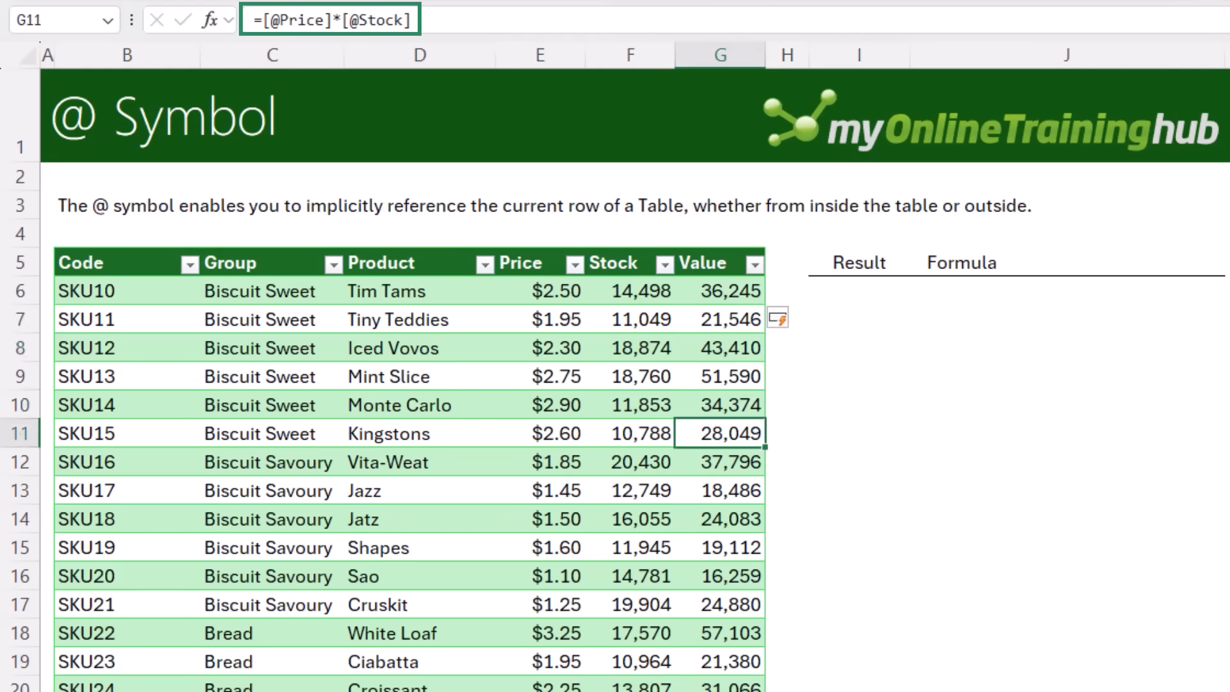
{"action": "key", "text": "Down"}
{"action": "key", "text": "Down"}
{"action": "key", "text": "Down"}
{"action": "key", "text": "Down"}
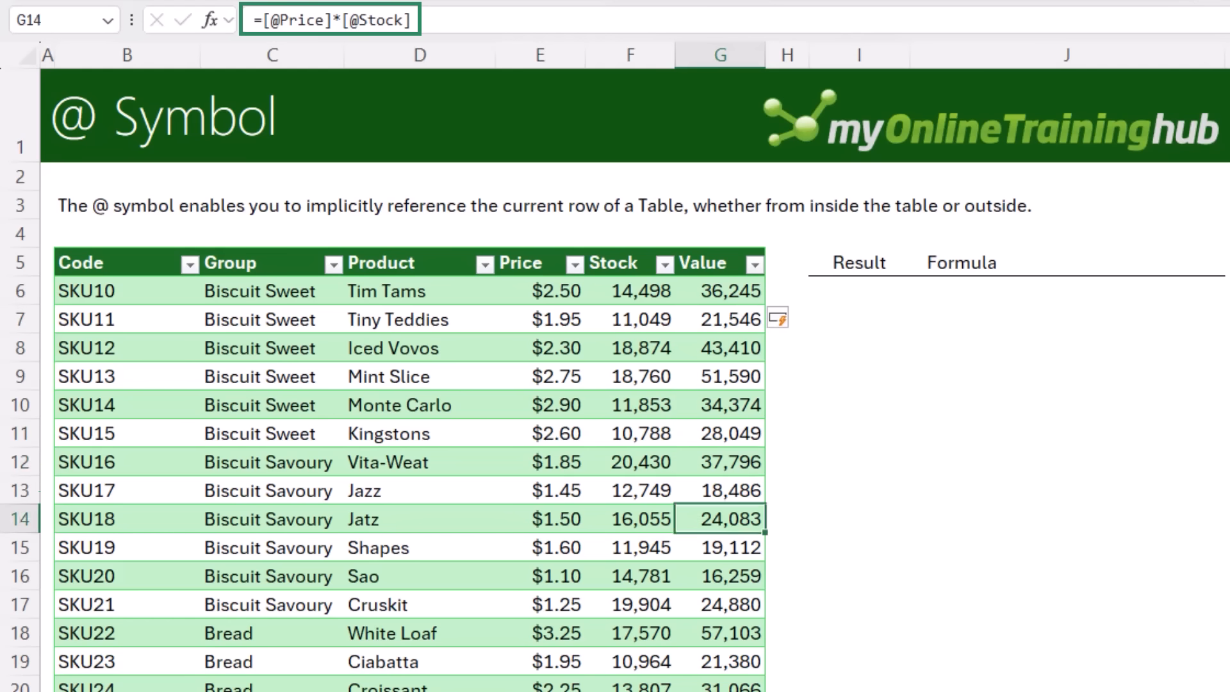
{"action": "key", "text": "Down"}
{"action": "key", "text": "Up"}
{"action": "key", "text": "Up"}
{"action": "key", "text": "Up"}
{"action": "key", "text": "Up"}
{"action": "key", "text": "Up"}
{"action": "key", "text": "Up"}
{"action": "key", "text": "Up"}
{"action": "key", "text": "Up"}
{"action": "key", "text": "Up"}
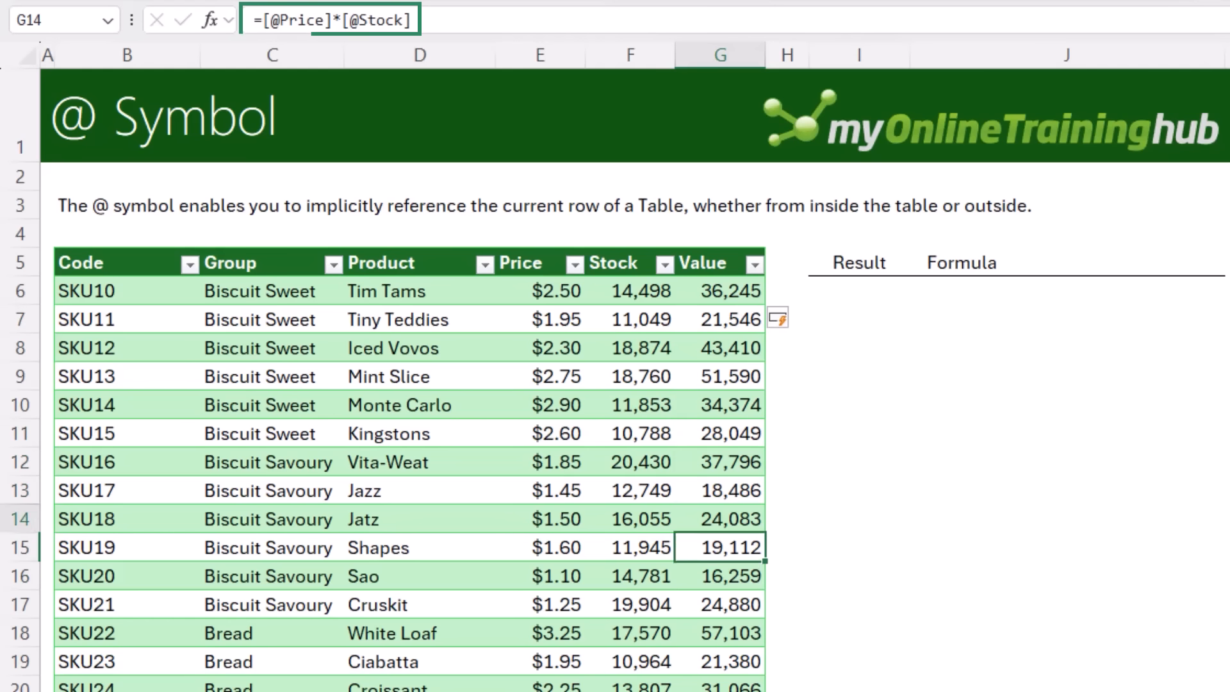
{"action": "key", "text": "Up"}
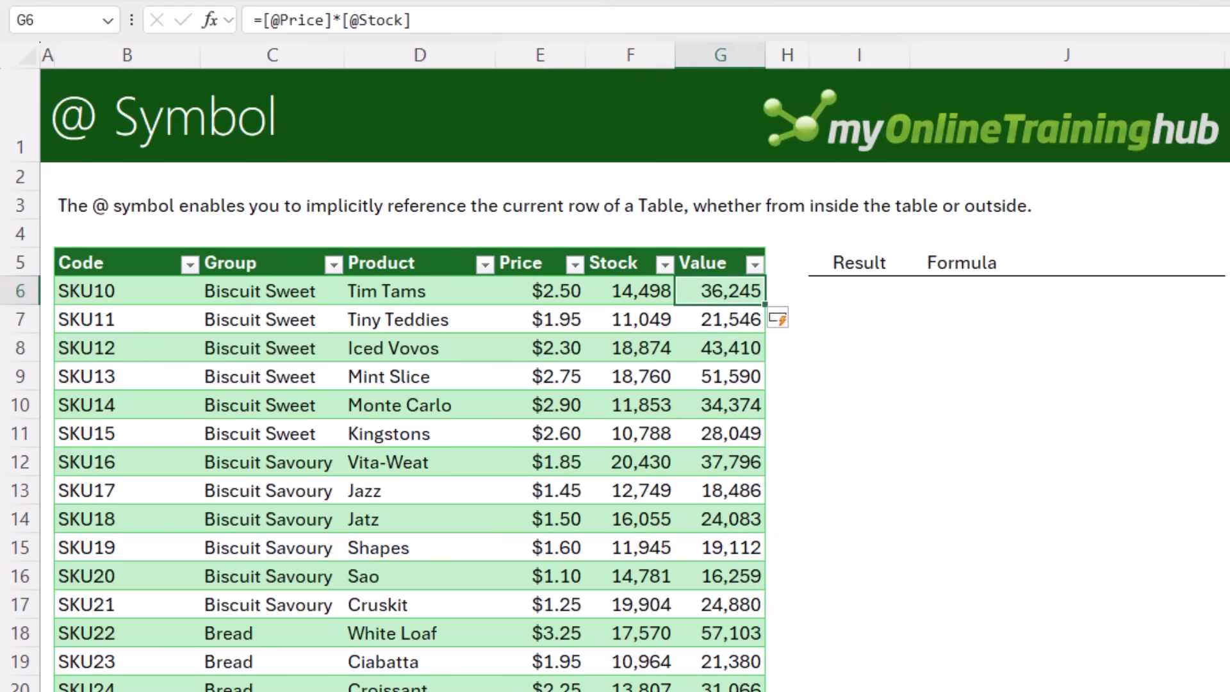
{"action": "key", "text": "Down"}
{"action": "key", "text": "Down"}
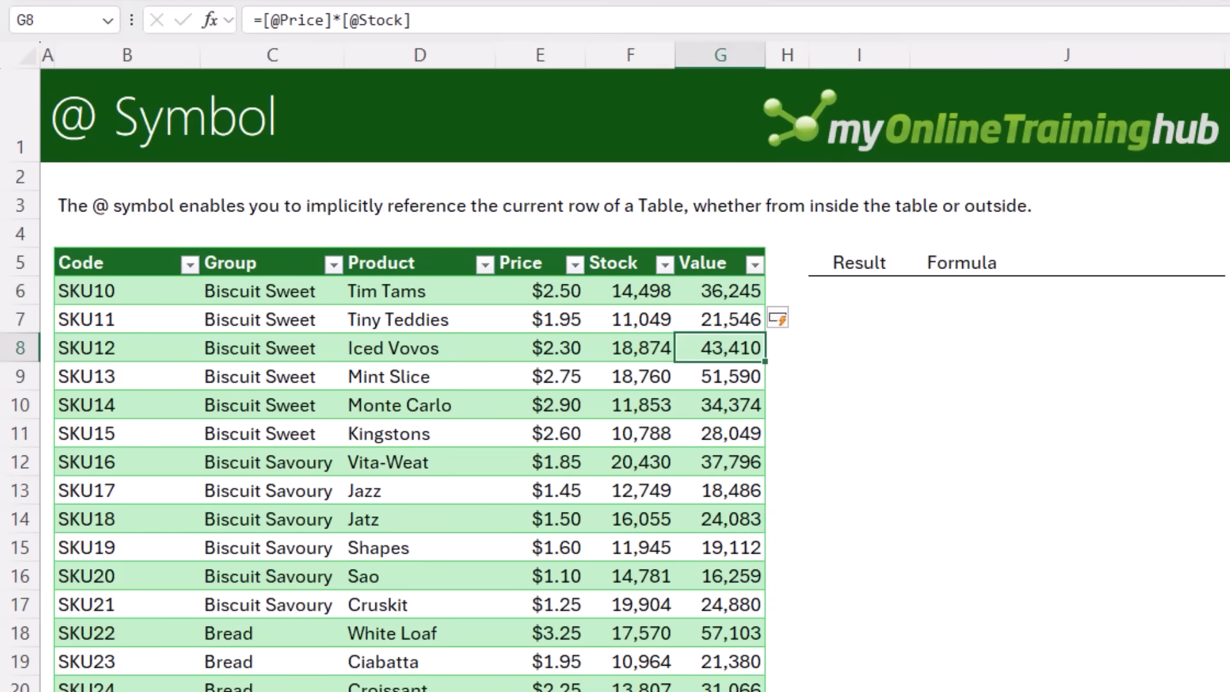
{"action": "key", "text": "Right"}
{"action": "key", "text": "Right"}
{"action": "key", "text": "Up"}
{"action": "key", "text": "Up"}
{"action": "key", "text": "F2"}
{"action": "type", "text": "="}
{"action": "key", "text": "Left"}
{"action": "key", "text": "Left"}
{"action": "key", "text": "Left"}
{"action": "key", "text": "Left"}
{"action": "type", "text": "*"}
{"action": "key", "text": "Left"}
{"action": "key", "text": "Left"}
{"action": "key", "text": "Left"}
{"action": "key", "text": "Return"}
{"action": "key", "text": "Up"}
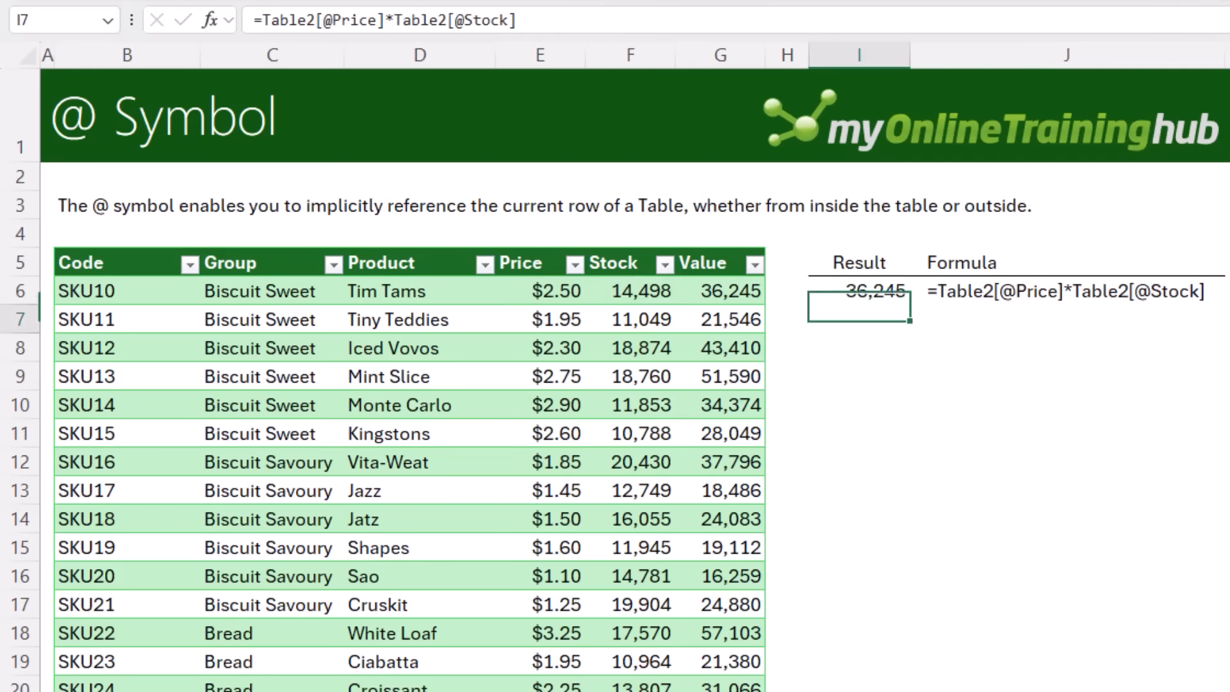
Try referencing Value column cells from I7, pointing at different rows, then cancel the entry
{"action": "key", "text": "Down"}
{"action": "type", "text": "="}
{"action": "key", "text": "Left"}
{"action": "key", "text": "Left"}
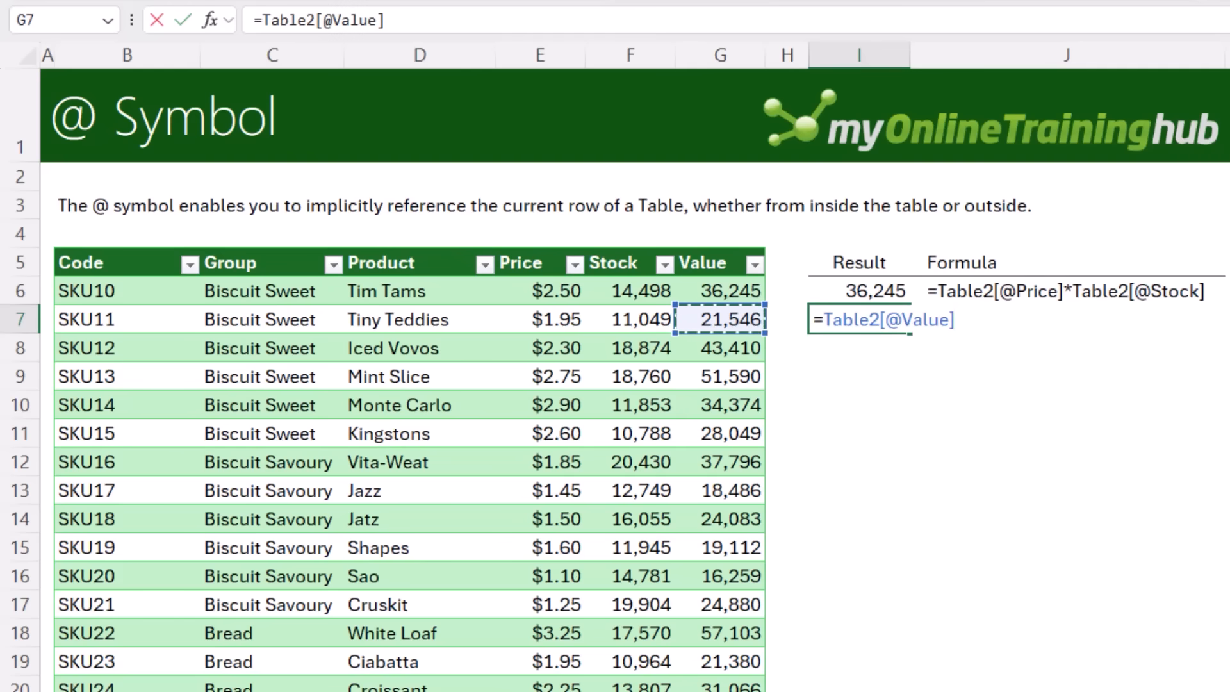
{"action": "key", "text": "Up"}
{"action": "key", "text": "Down"}
{"action": "key", "text": "Down"}
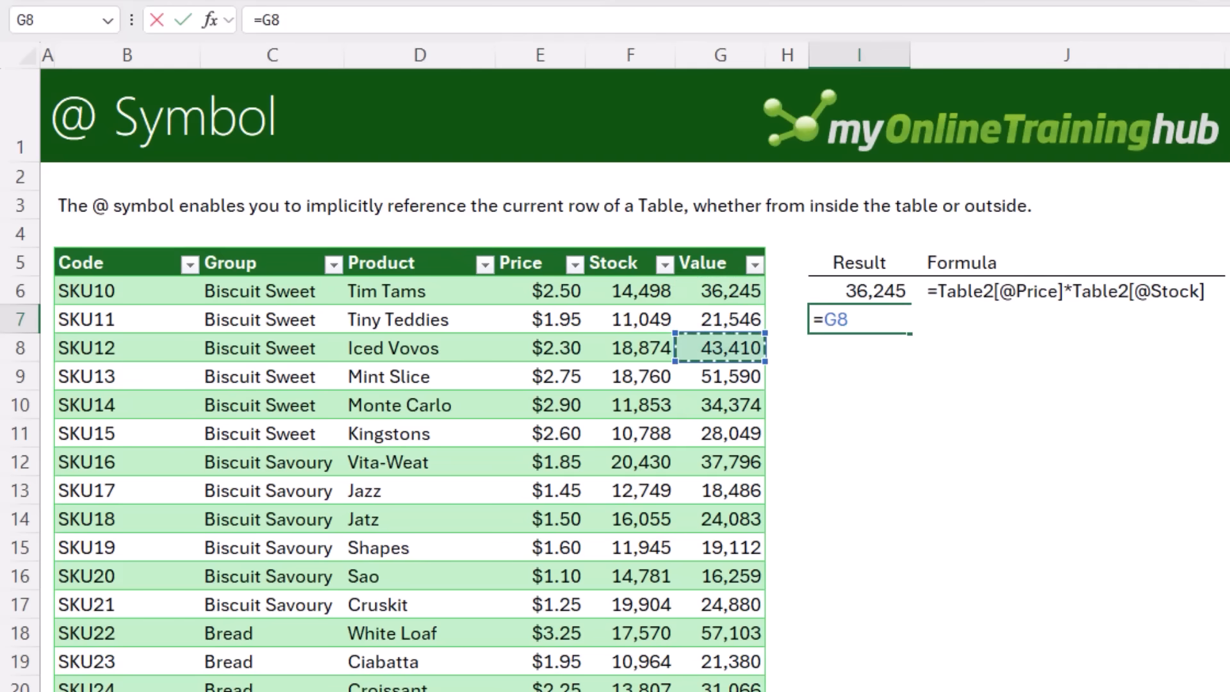
{"action": "key", "text": "Up"}
{"action": "key", "text": "Up"}
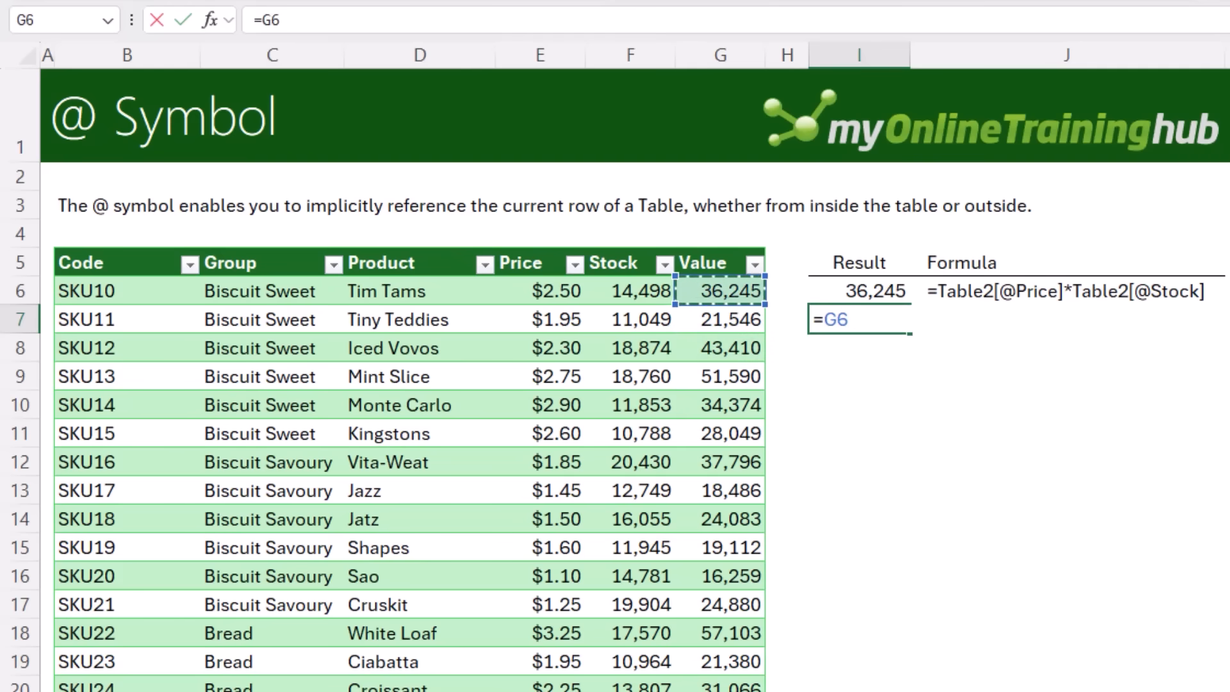
{"action": "key", "text": "Escape"}
Copy the I6 formula to I4 above the table rows, then clear I4
{"action": "key", "text": "Up"}
{"action": "key", "text": "ctrl+c"}
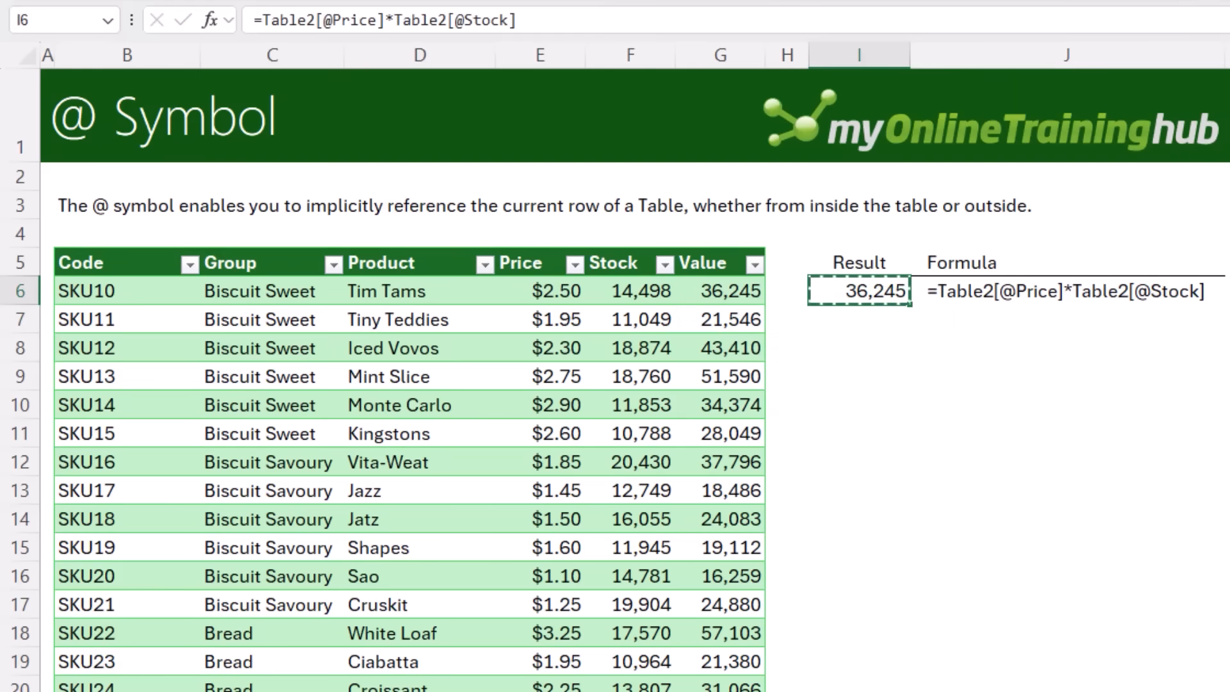
{"action": "key", "text": "Up"}
{"action": "key", "text": "Up"}
{"action": "key", "text": "ctrl+v"}
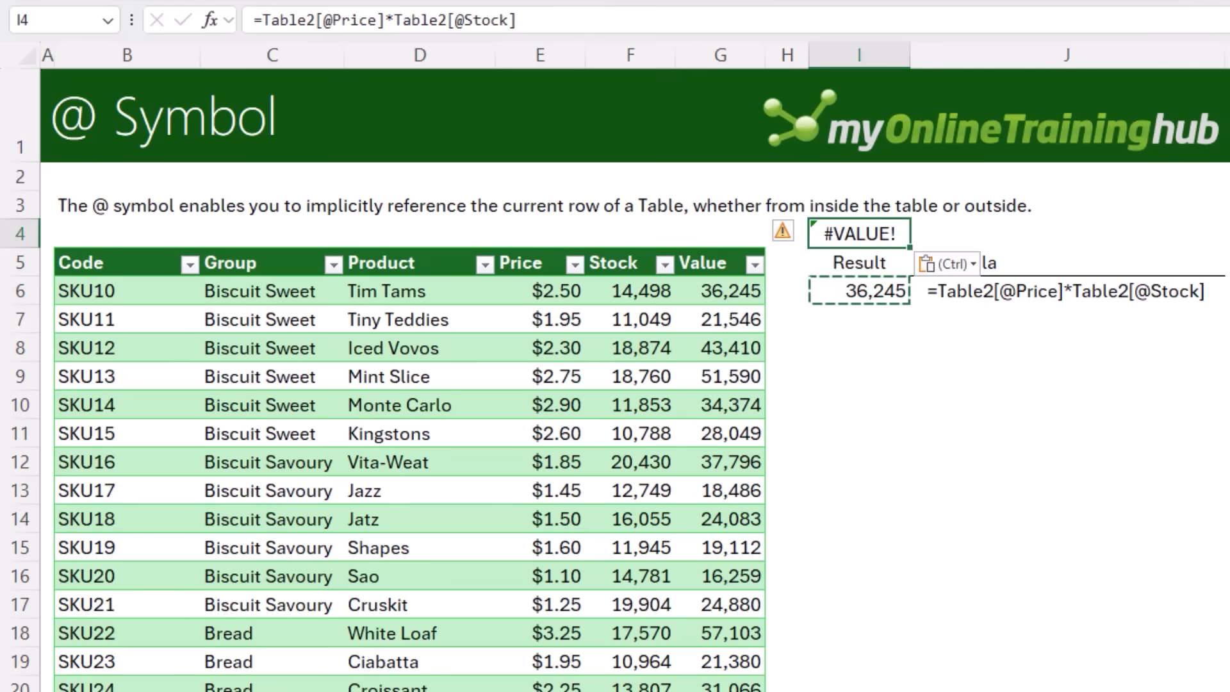
{"action": "key", "text": "Delete"}
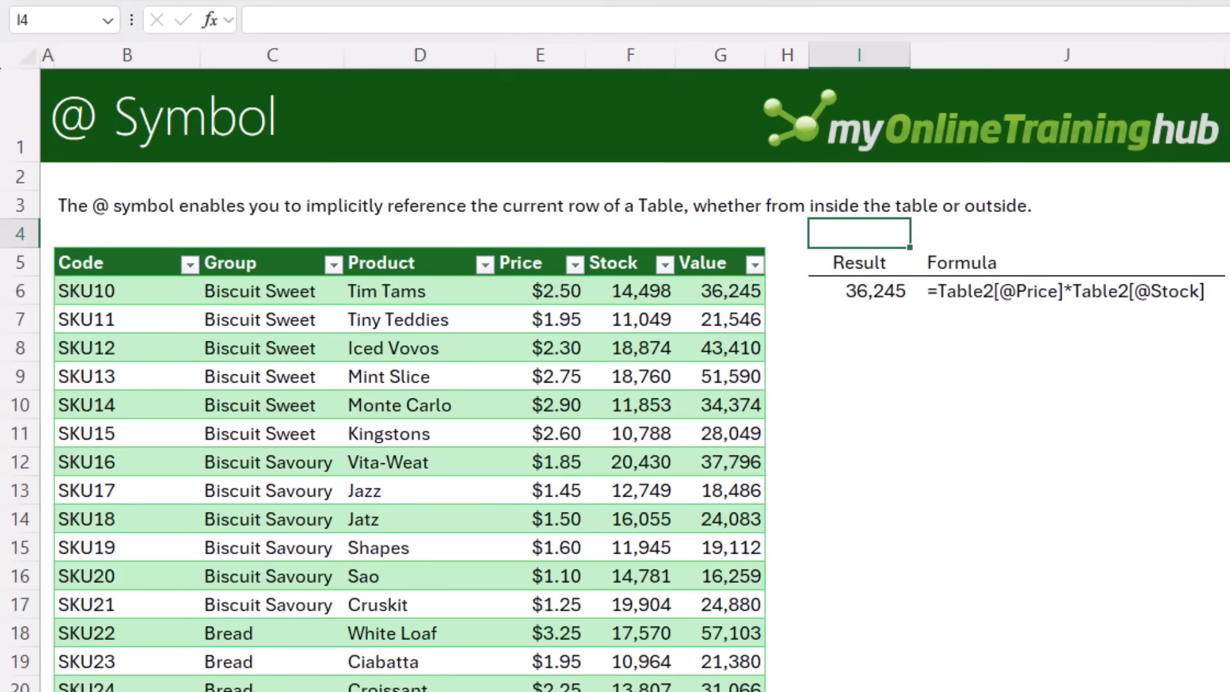
{"action": "key", "text": "Down"}
{"action": "key", "text": "Down"}
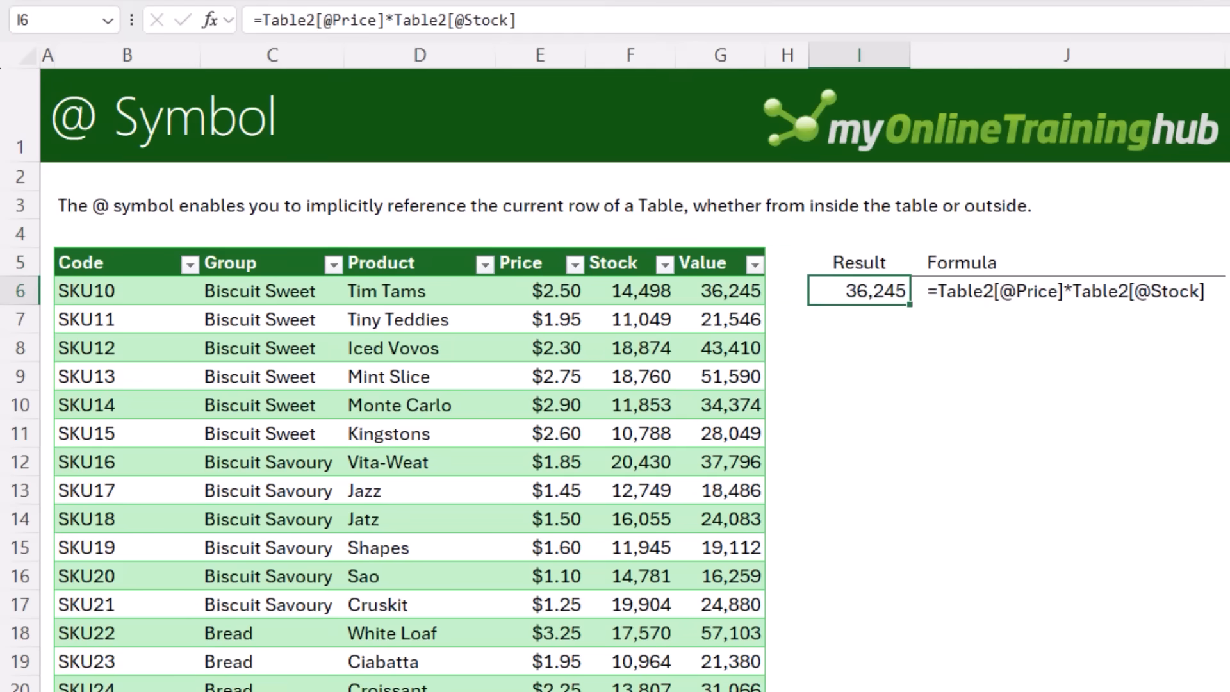
{"action": "key", "text": "Left"}
{"action": "key", "text": "Left"}
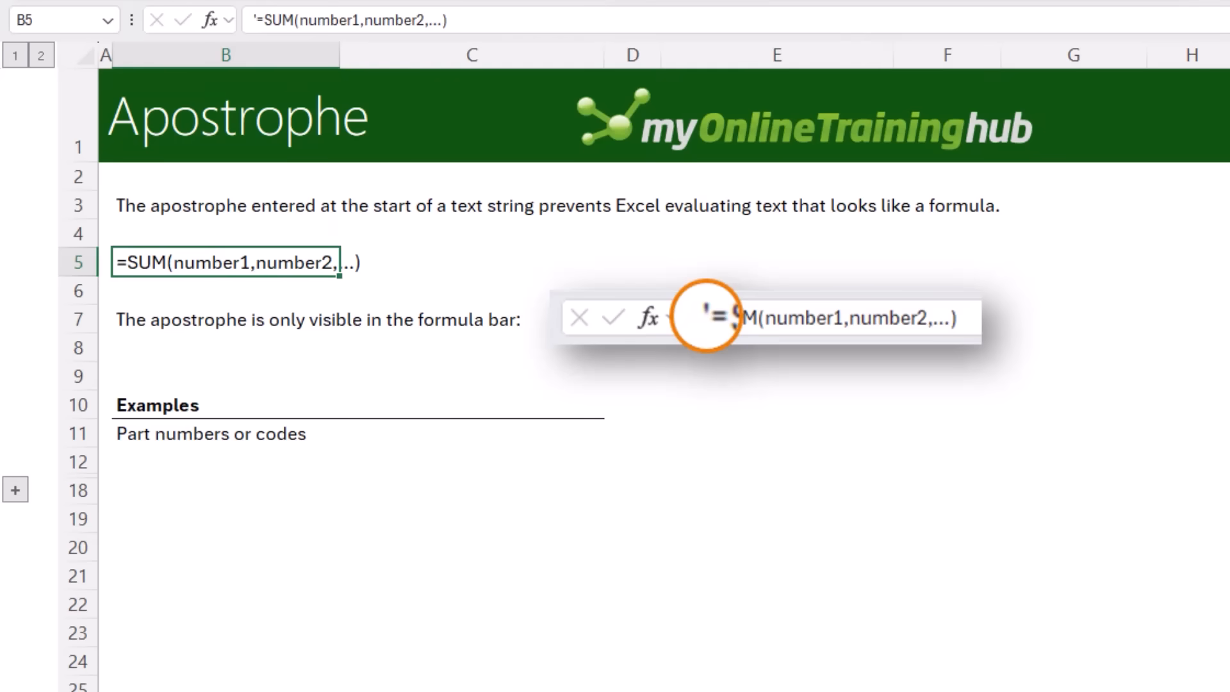
Enter 01-2571 in C11 without an apostrophe, then clear the cell
{"action": "left_click", "coordinate": [441, 433]}
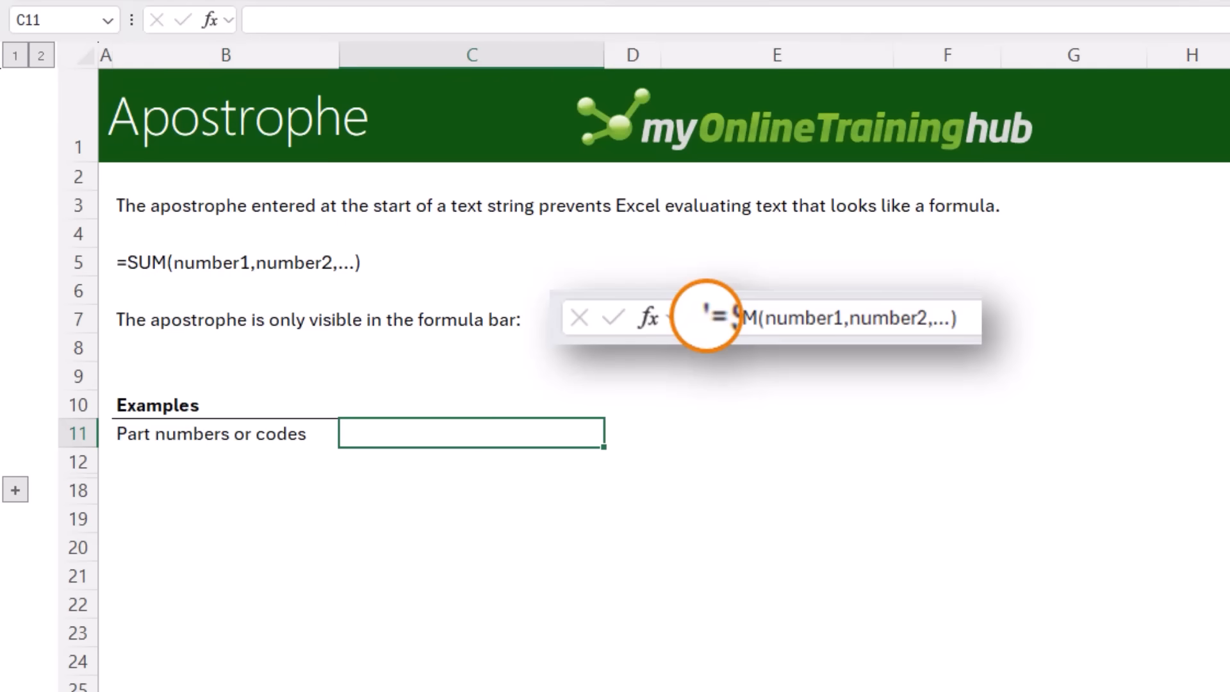
{"action": "type", "text": "01-2571"}
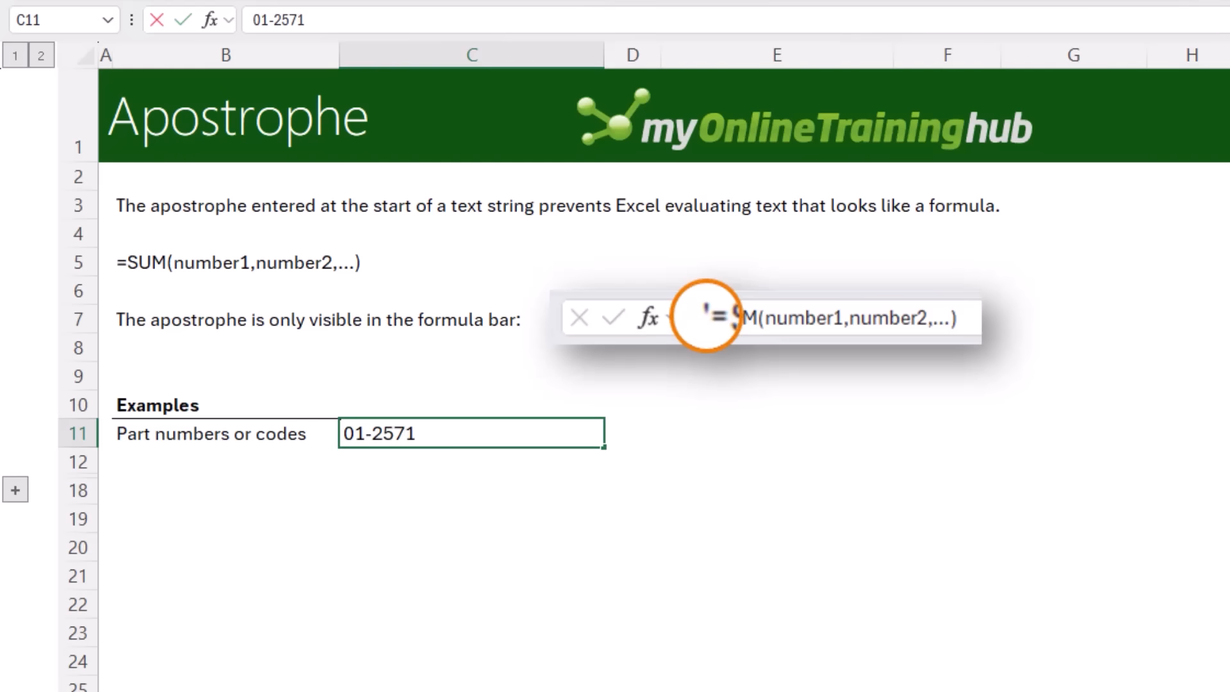
{"action": "key", "text": "Return"}
{"action": "key", "text": "Up"}
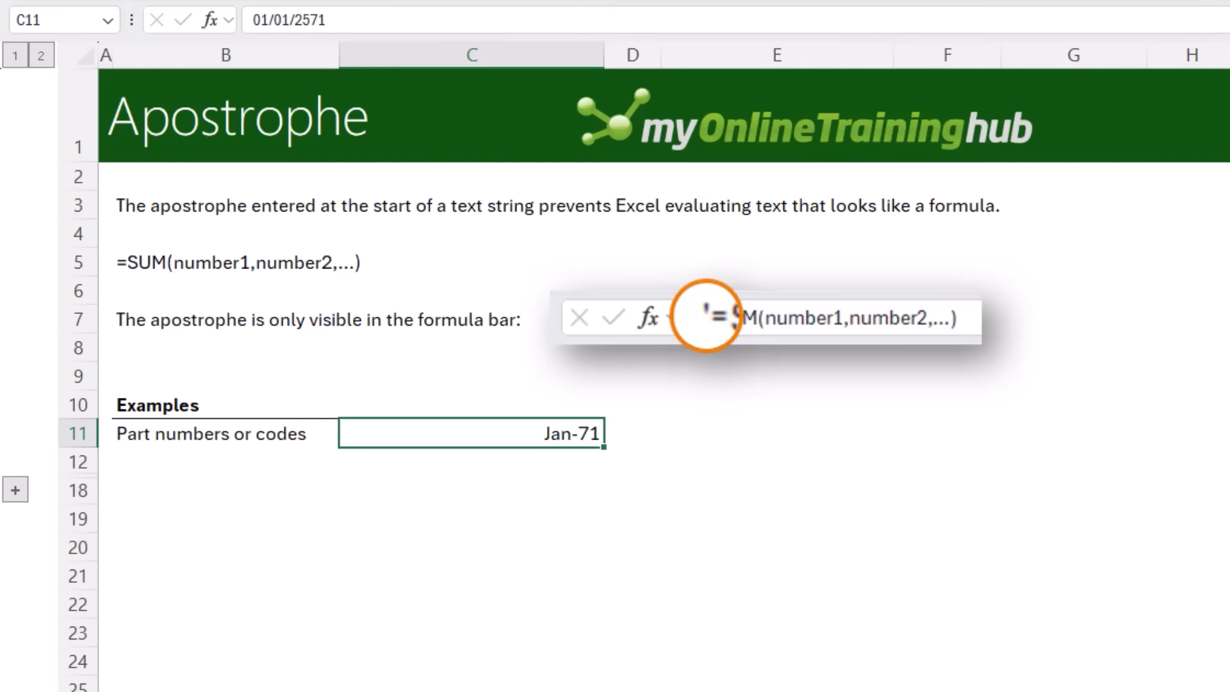
{"action": "key", "text": "Delete"}
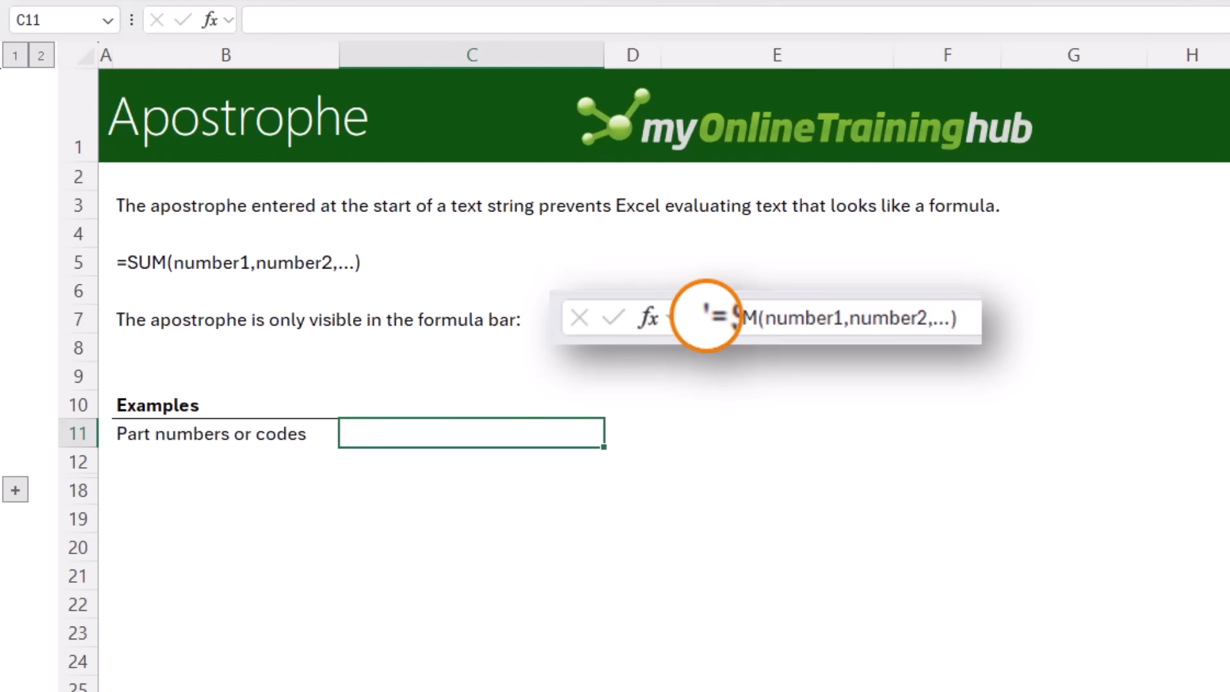
Enter '01-2571 in C11 so the part code is kept as text, and reselect the cell to check it
{"action": "type", "text": "'01-2571"}
{"action": "key", "text": "Return"}
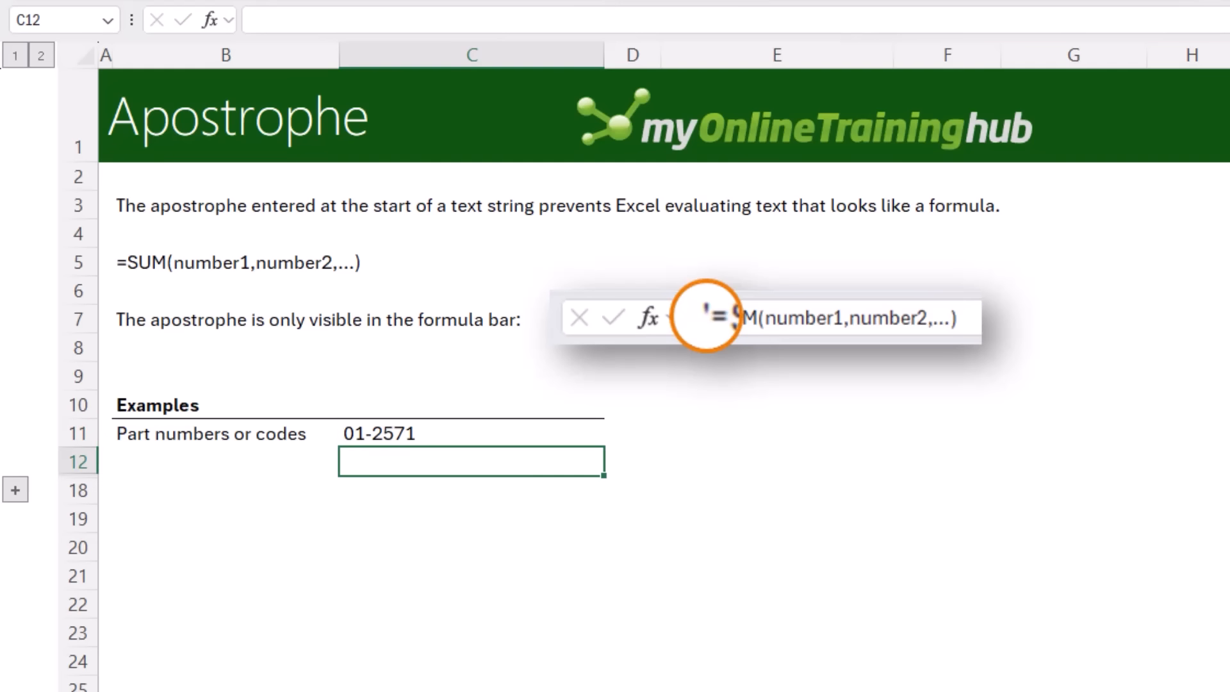
{"action": "left_click", "coordinate": [368, 439]}
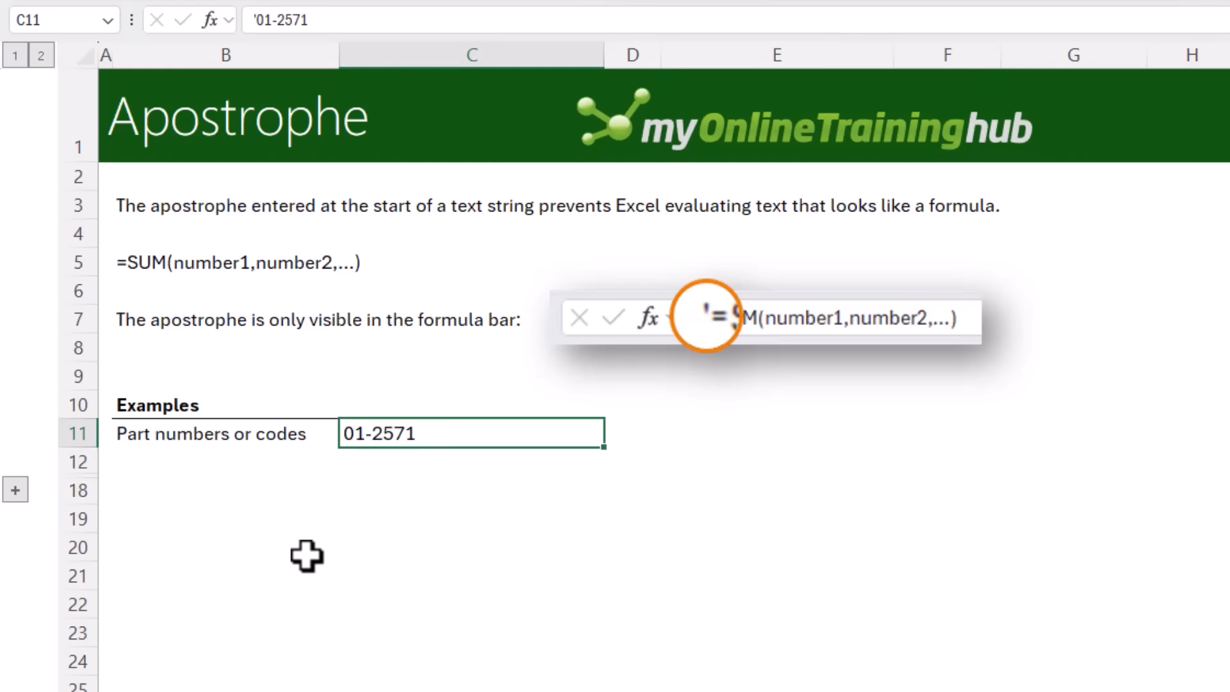
{"action": "key", "text": "Down"}
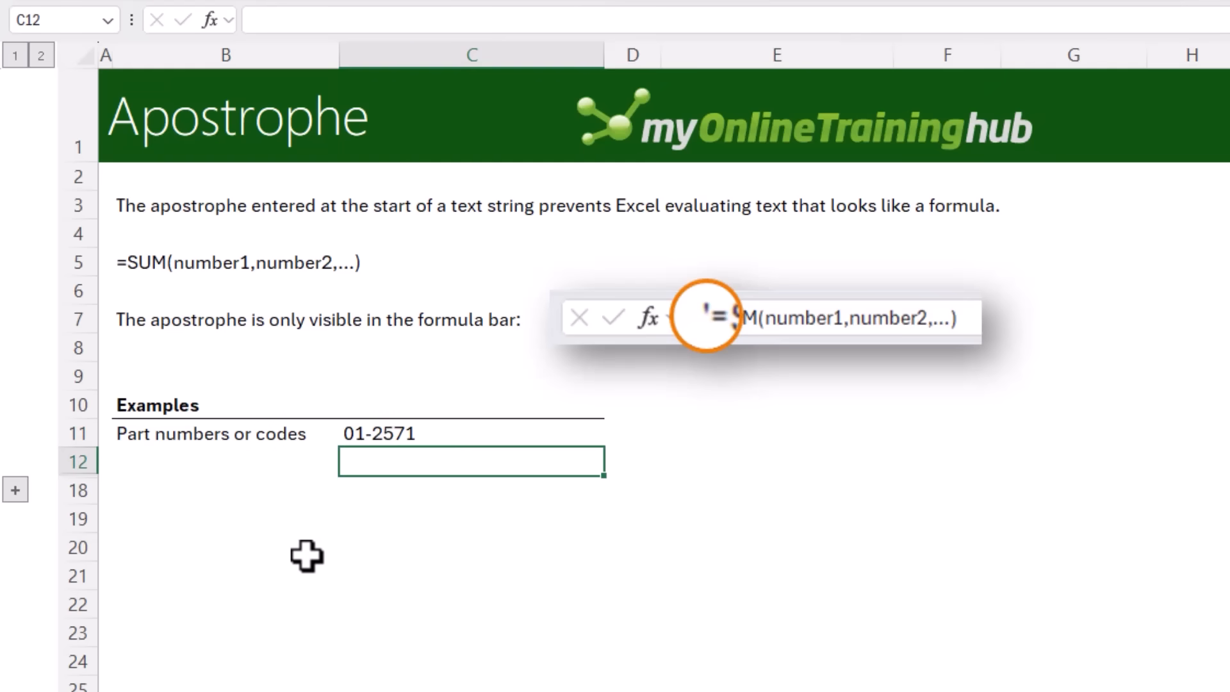
{"action": "key", "text": "Up"}
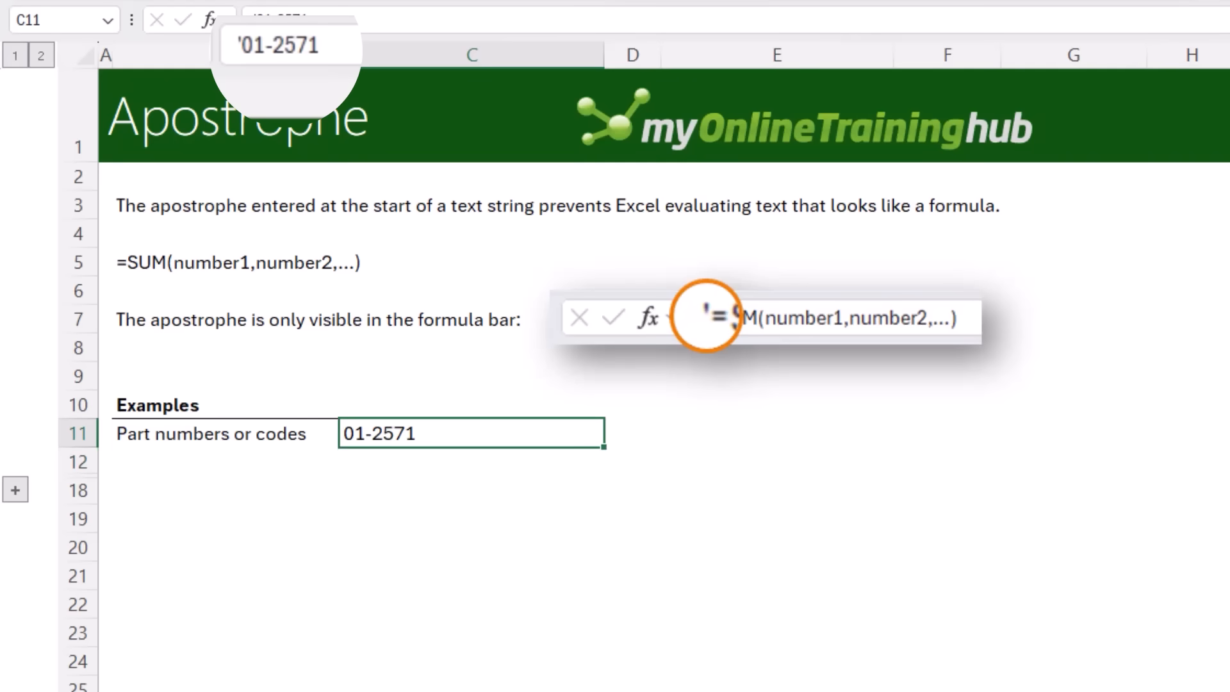
Expand the grouped rows 13 to 17 and select the formula example in C17
{"action": "left_click", "coordinate": [16, 490]}
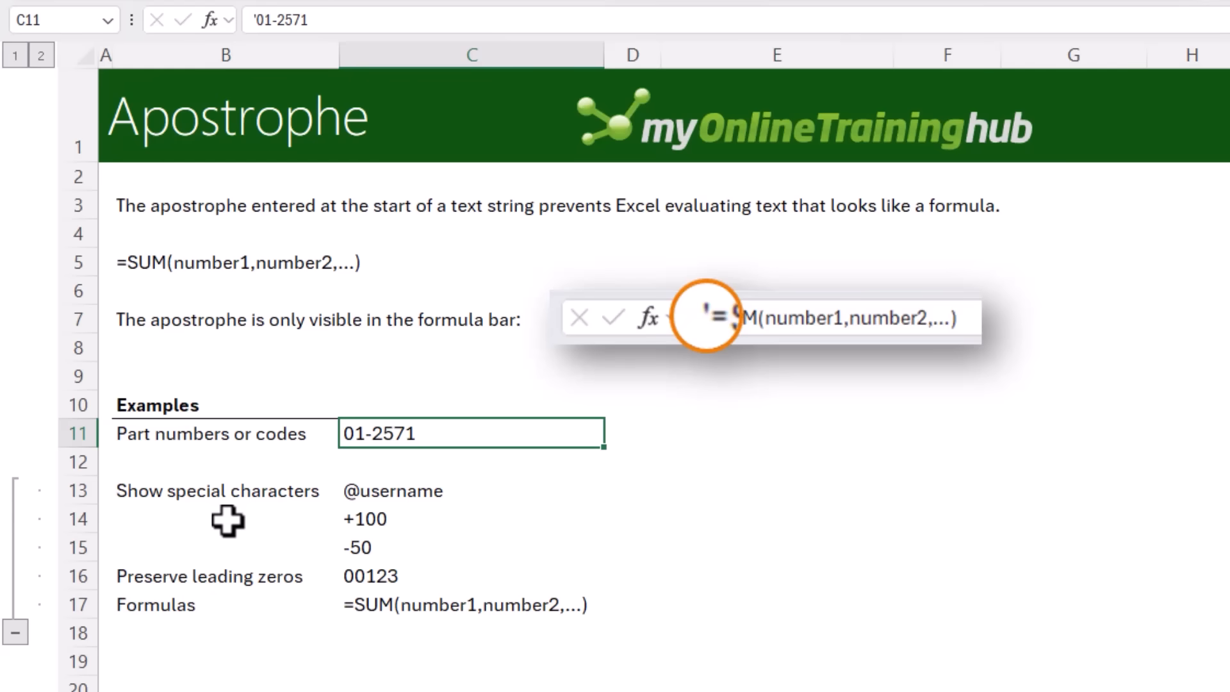
{"action": "left_click", "coordinate": [348, 604]}
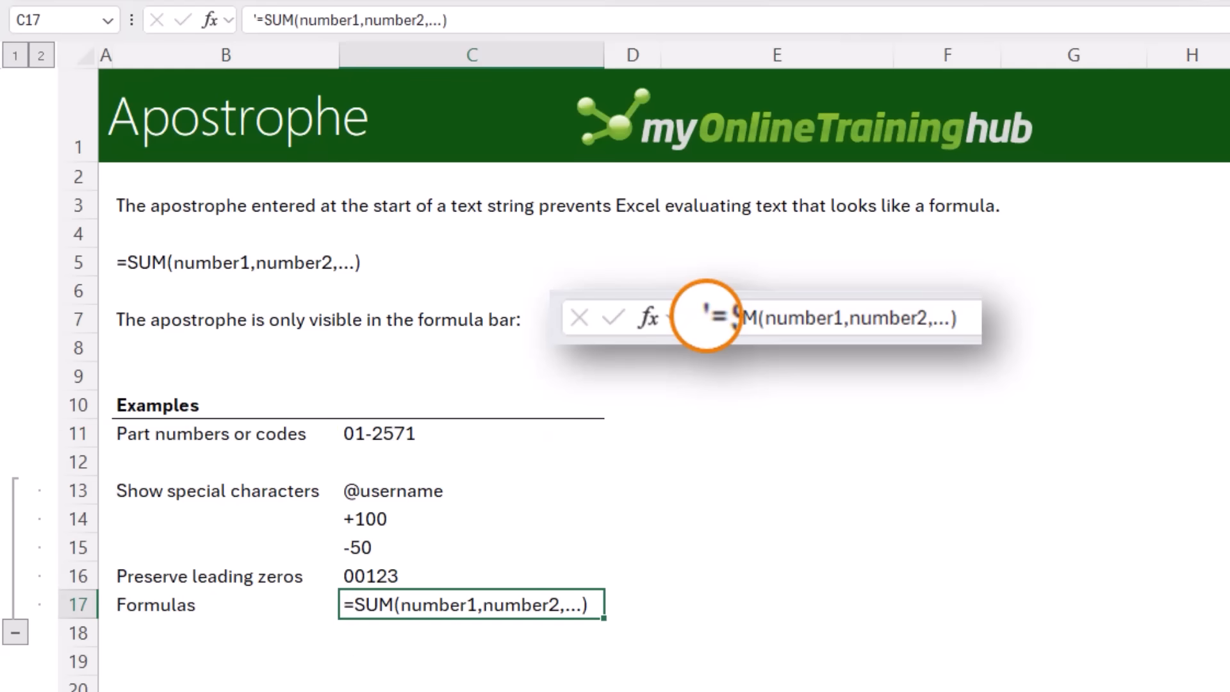